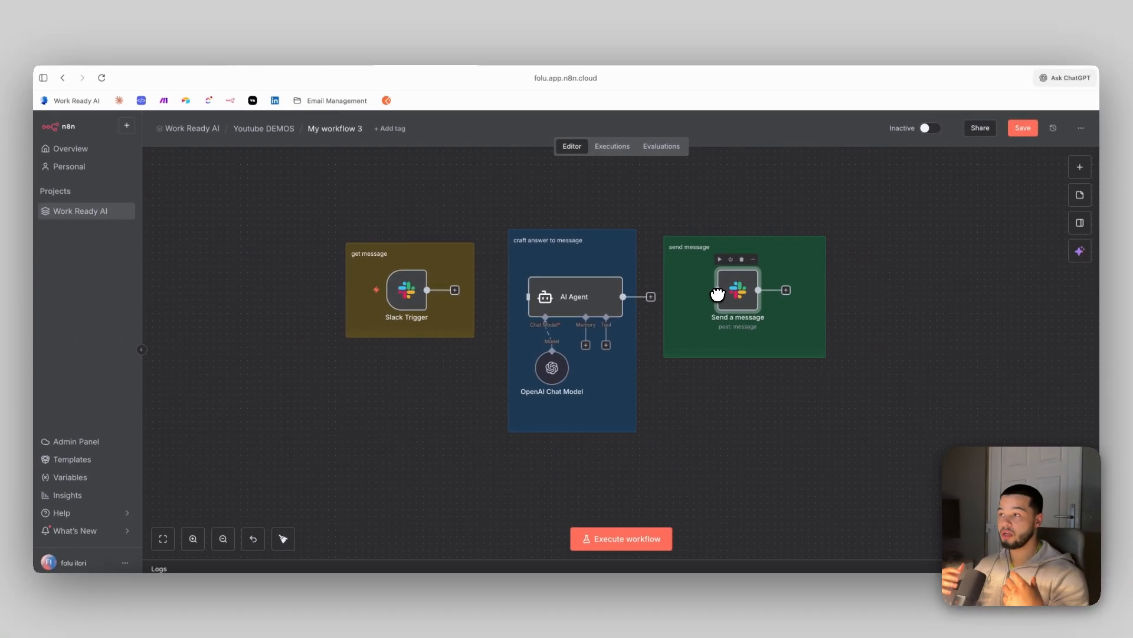
# Switch to Slack and open the n8n Agent app's chat from the workspace home.
pyautogui.press('super+Tab')
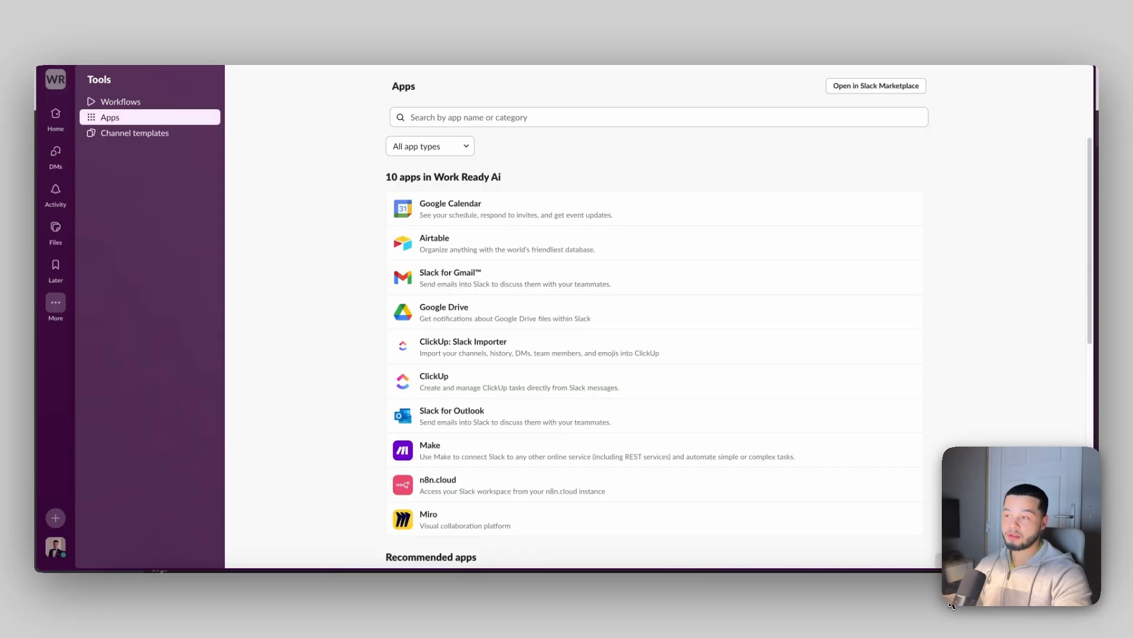
pyautogui.click(54, 129)
pyautogui.scroll(20, 386, 282)
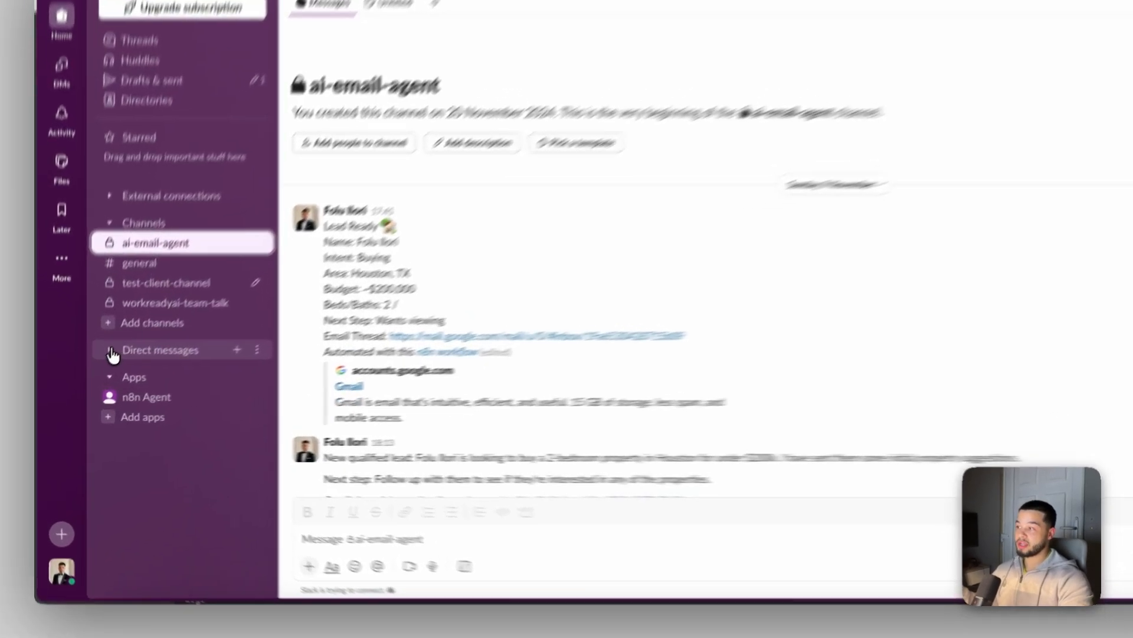
pyautogui.click(134, 376)
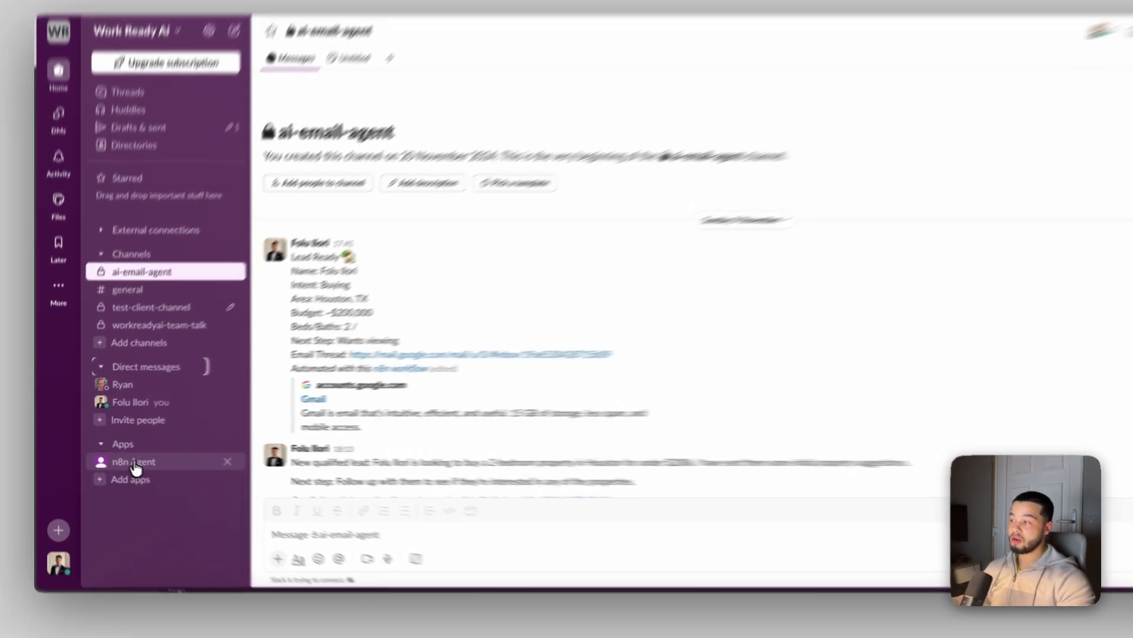
pyautogui.click(133, 462)
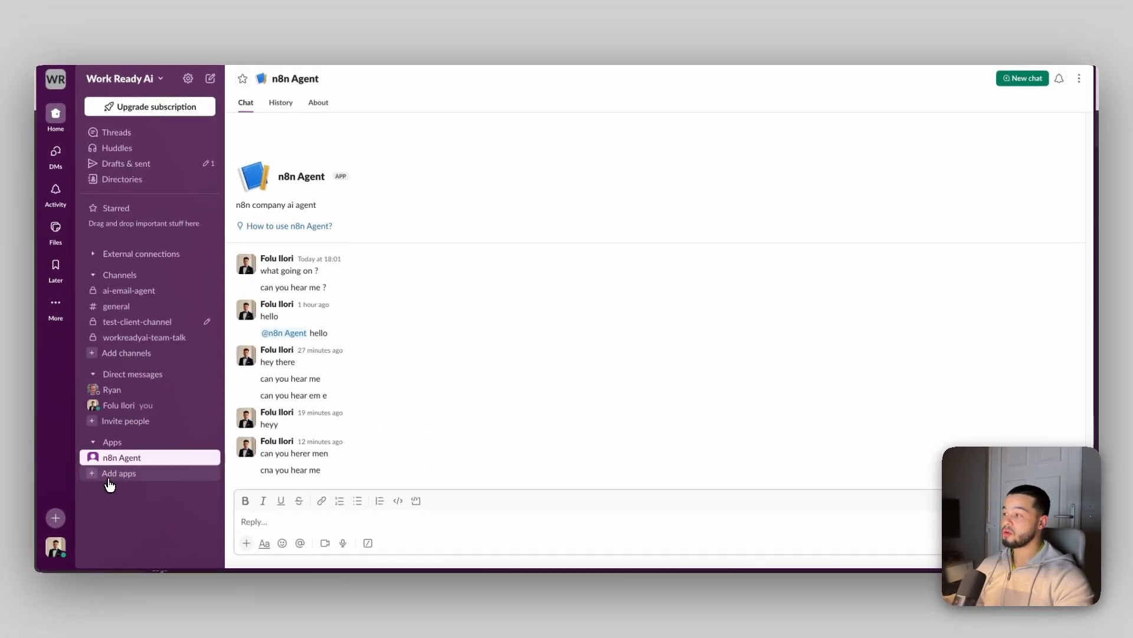
# Open the Slack Marketplace from the workspace's app directory and go to its page for building apps.
pyautogui.click(109, 479)
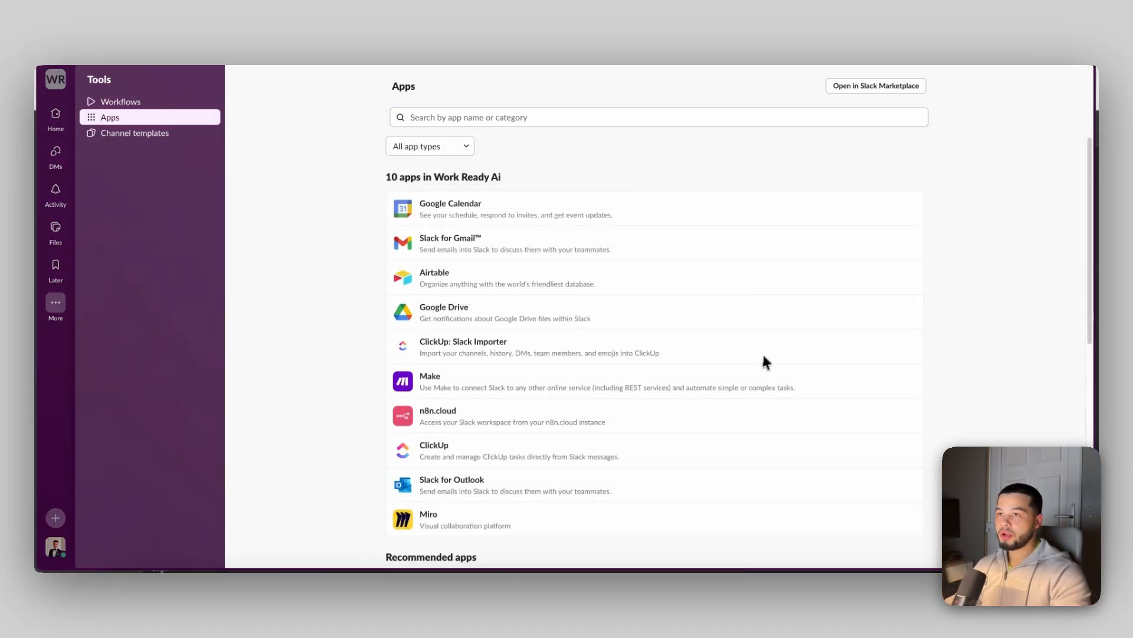
pyautogui.scroll(-3, 566, 363)
pyautogui.scroll(3, 568, 371)
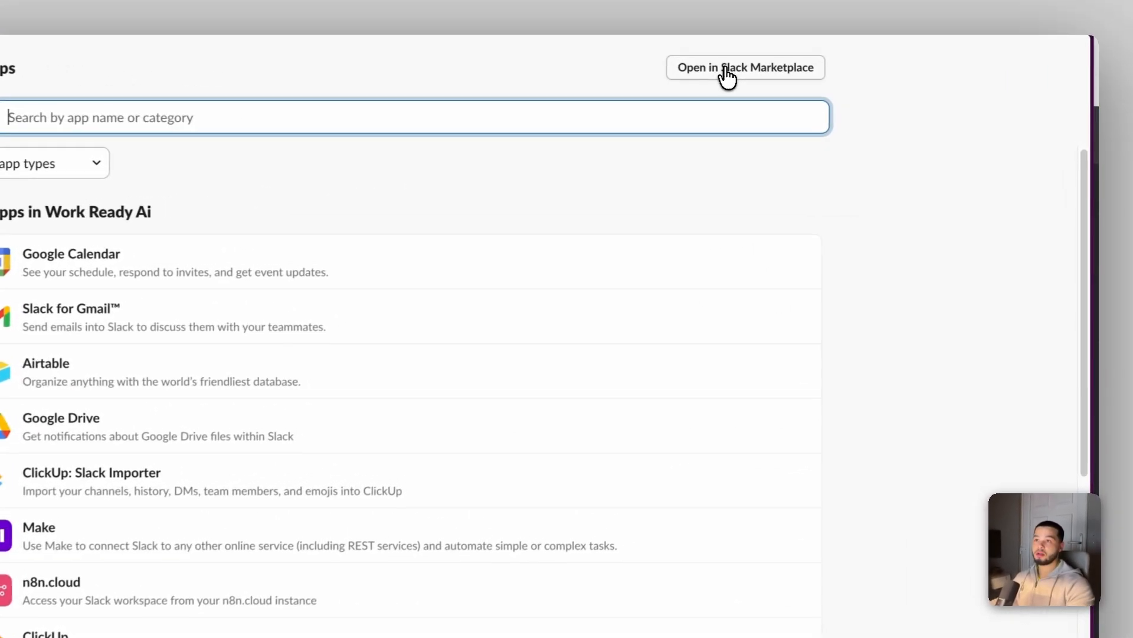
pyautogui.click(863, 86)
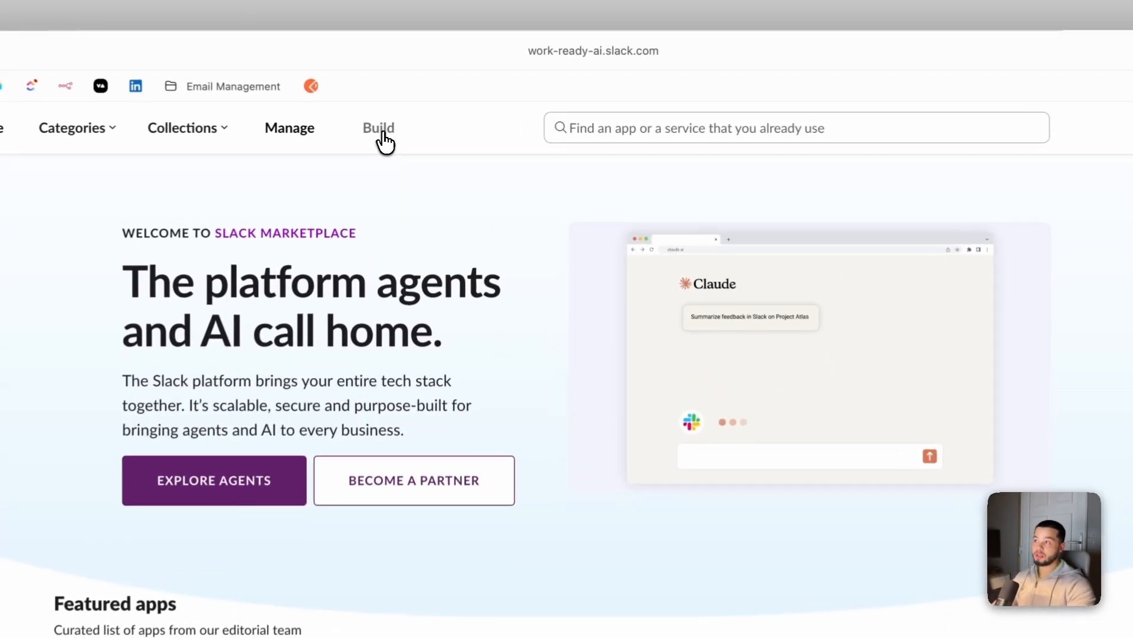
pyautogui.click(383, 133)
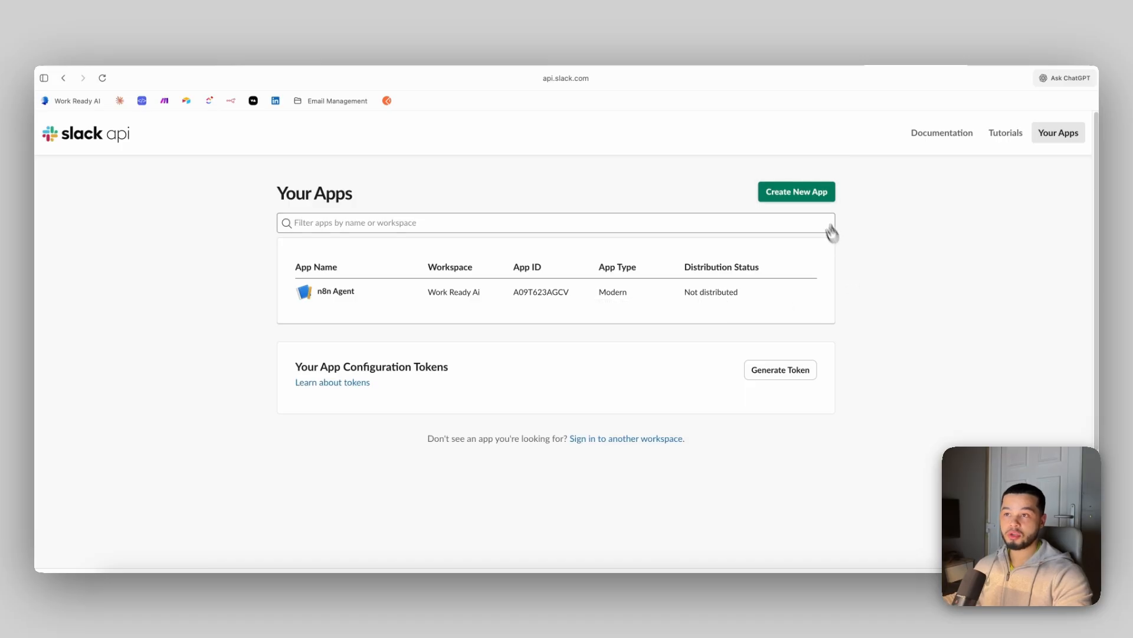
# Start creating a new Slack app from scratch, ready for its name.
pyautogui.click(787, 195)
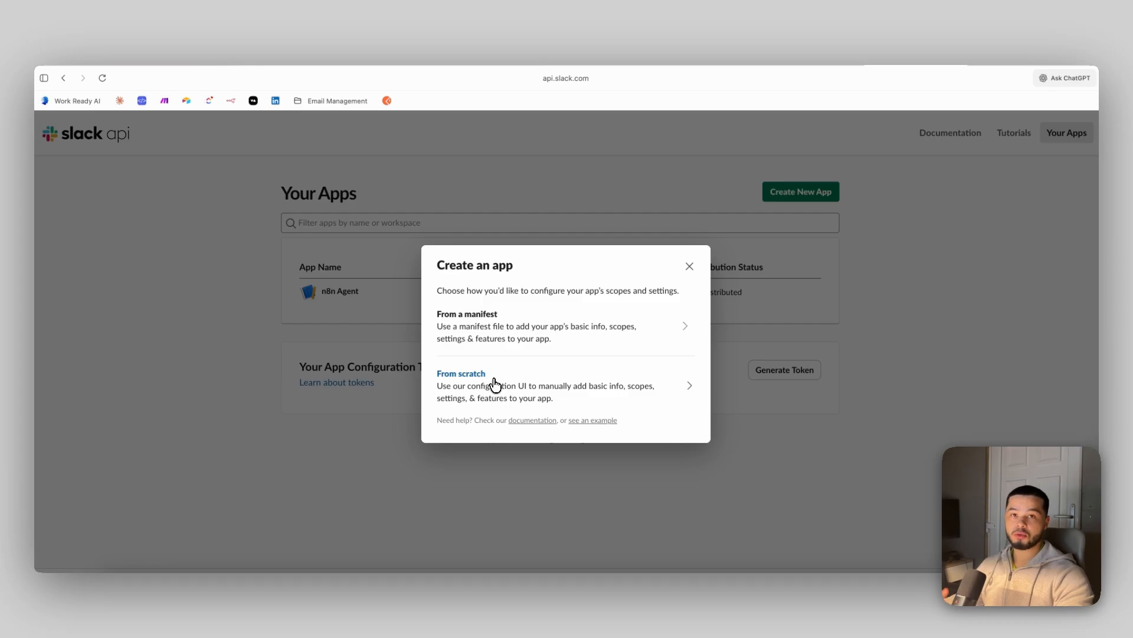
pyautogui.click(494, 381)
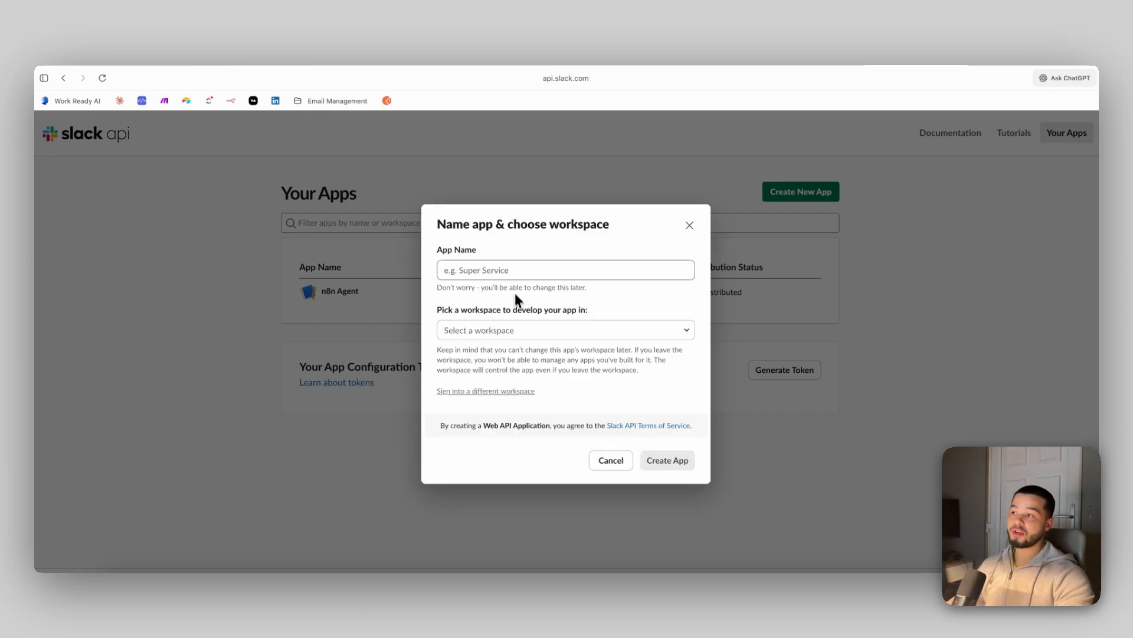
pyautogui.click(514, 270)
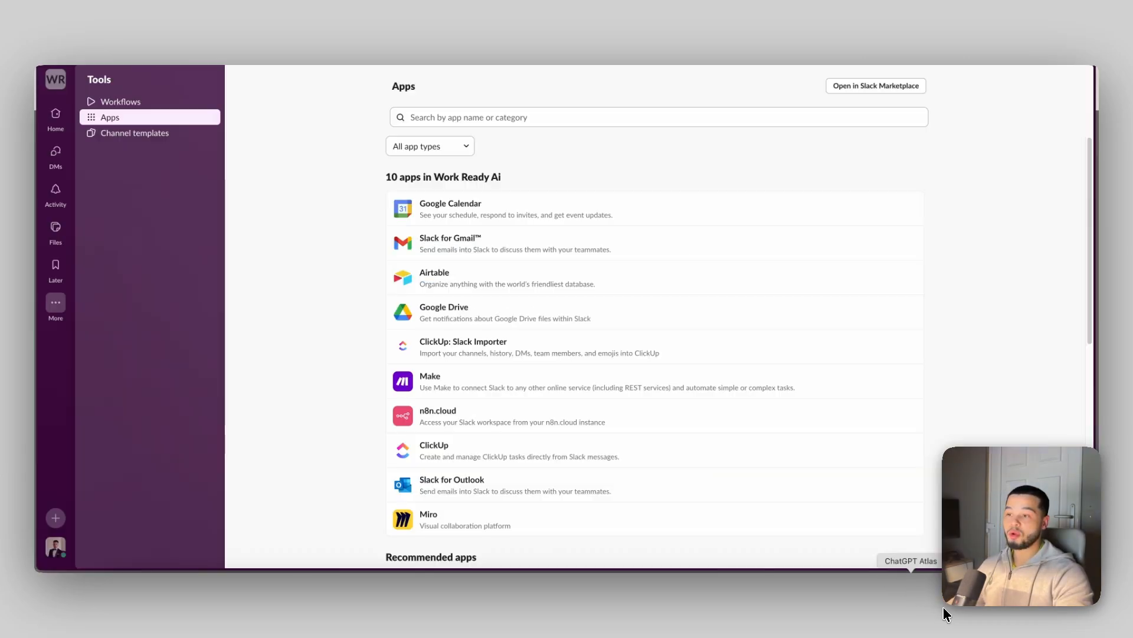
# Switch to the Slack workspace and examine the n8n Agent's latest message in the ai-email-agent channel.
pyautogui.click(56, 113)
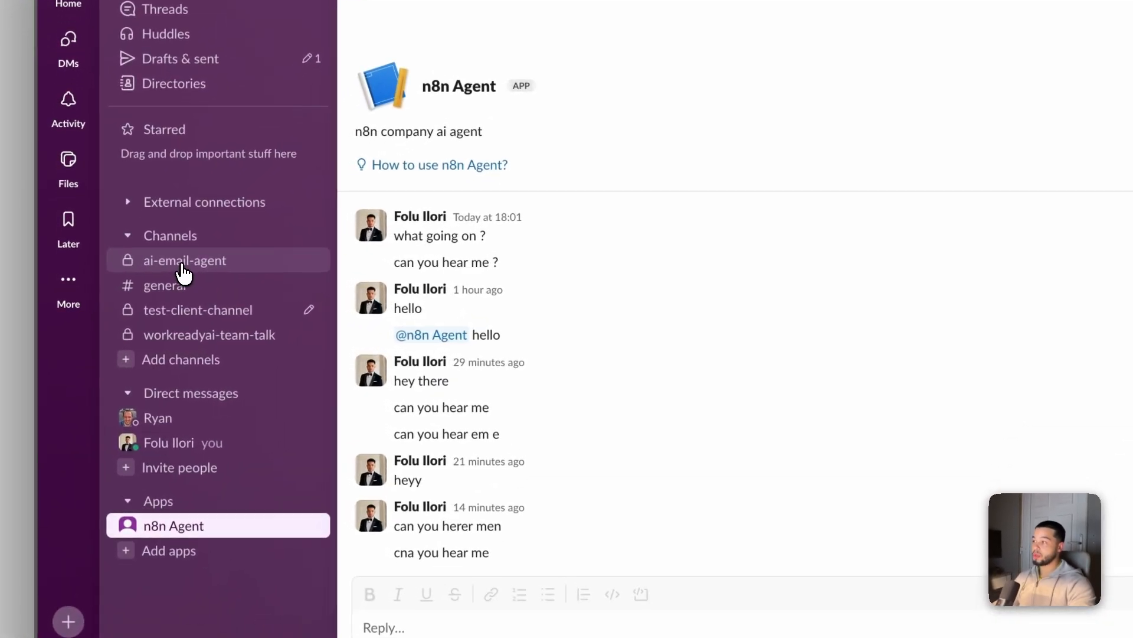
pyautogui.click(128, 292)
pyautogui.scroll(-15, 413, 330)
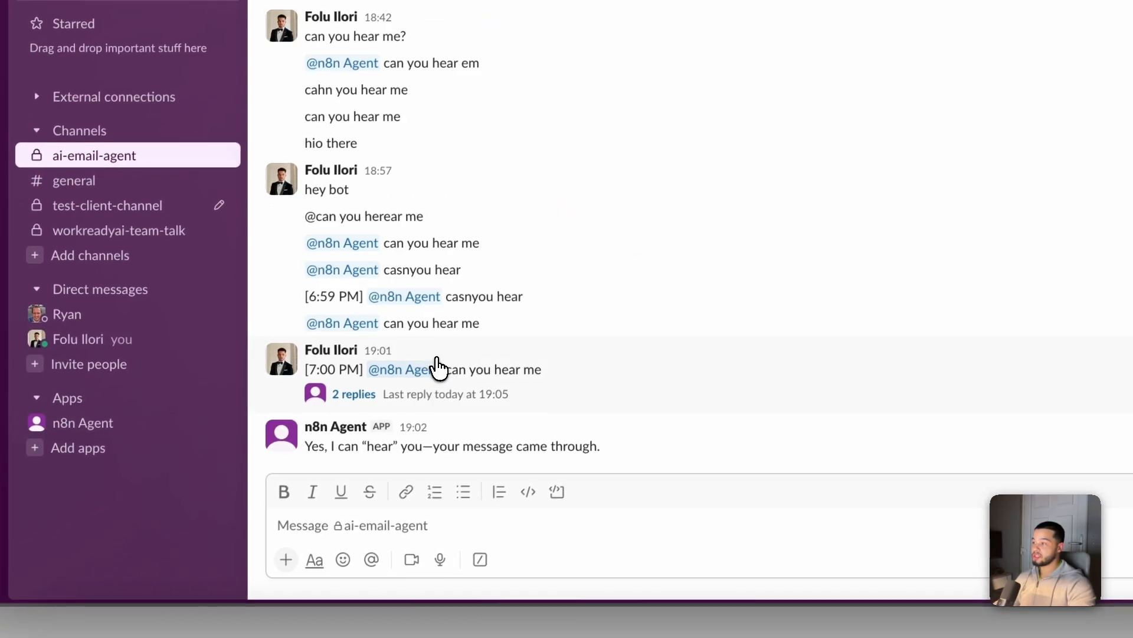
pyautogui.moveTo(281, 434); pyautogui.dragTo(358, 432)
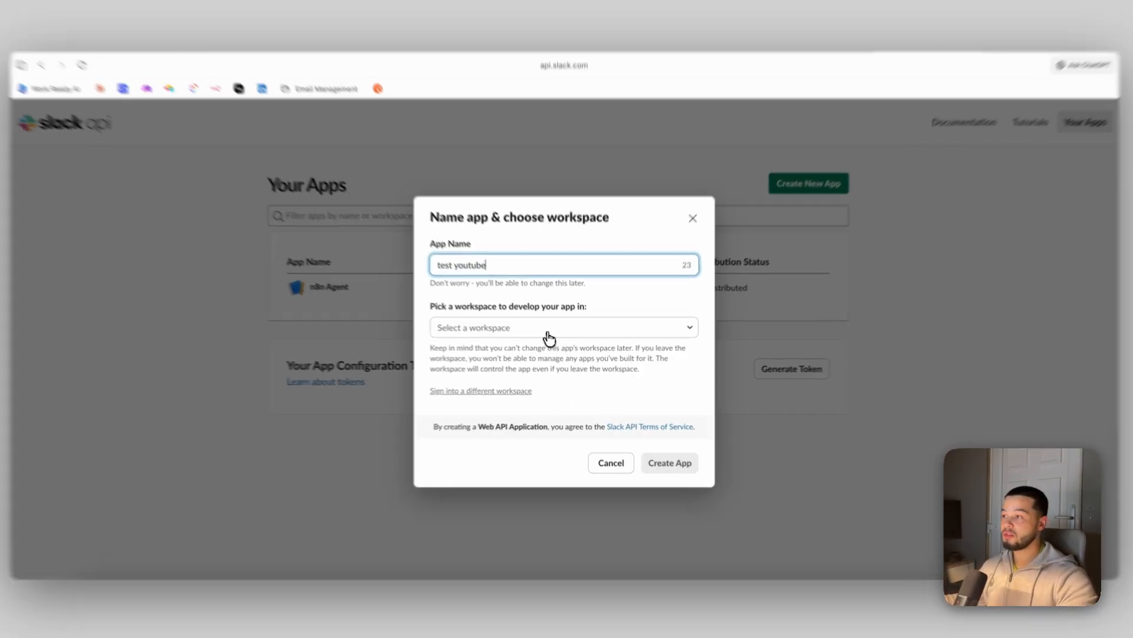
# Back in the browser, name the new app "test youtube", assign it to the Work Ready Ai workspace and create it.
pyautogui.click(549, 329)
pyautogui.click(510, 346)
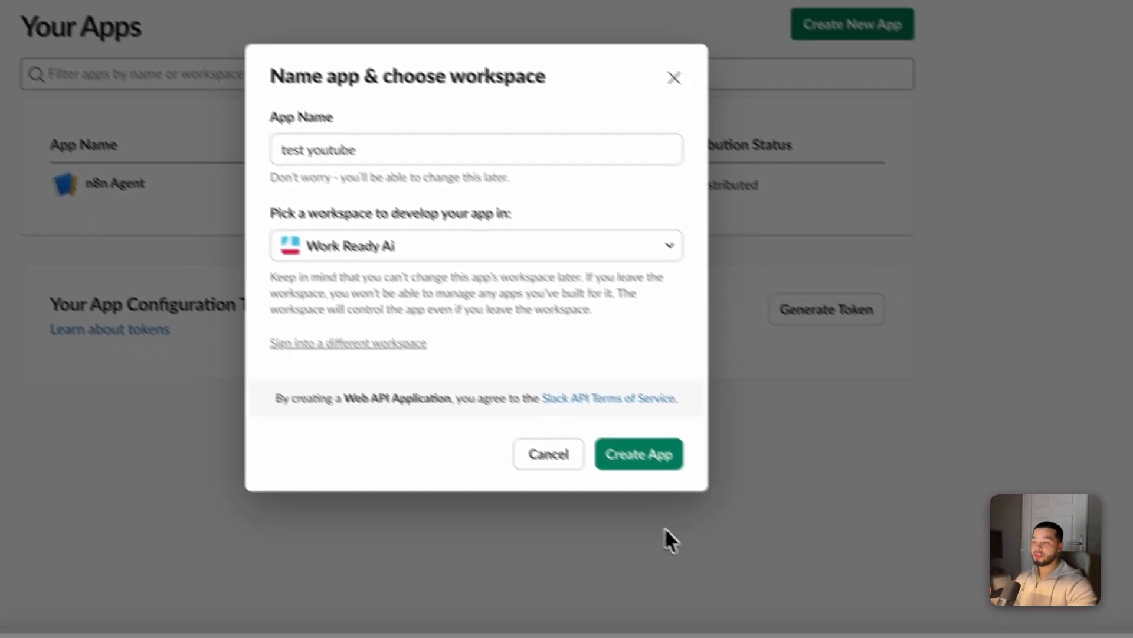
pyautogui.click(639, 454)
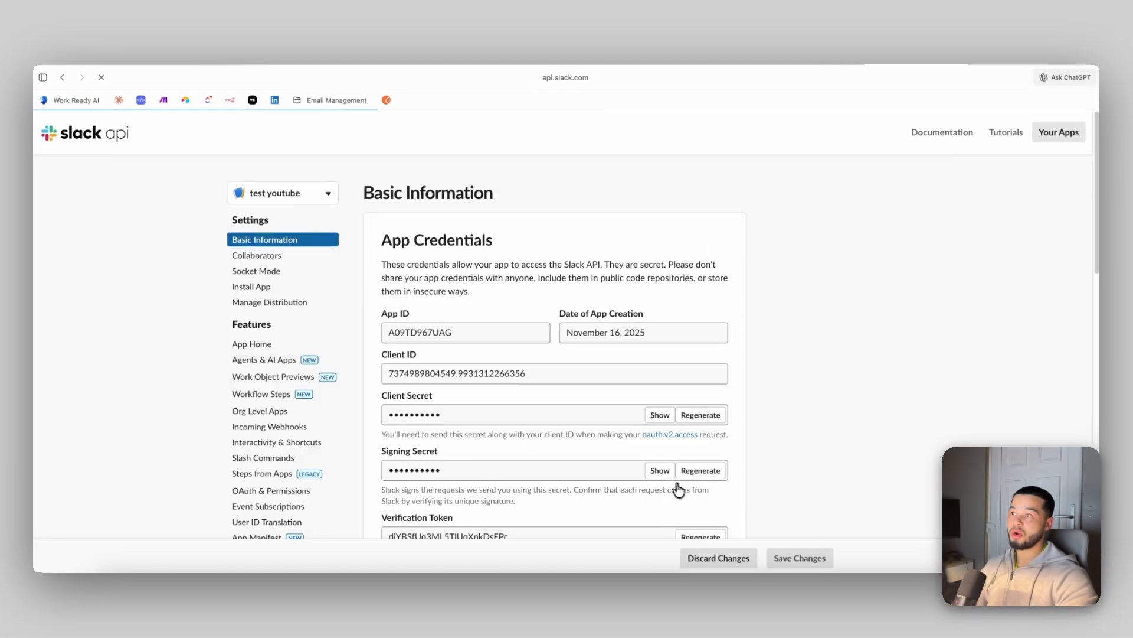
pyautogui.scroll(-1, 625, 354)
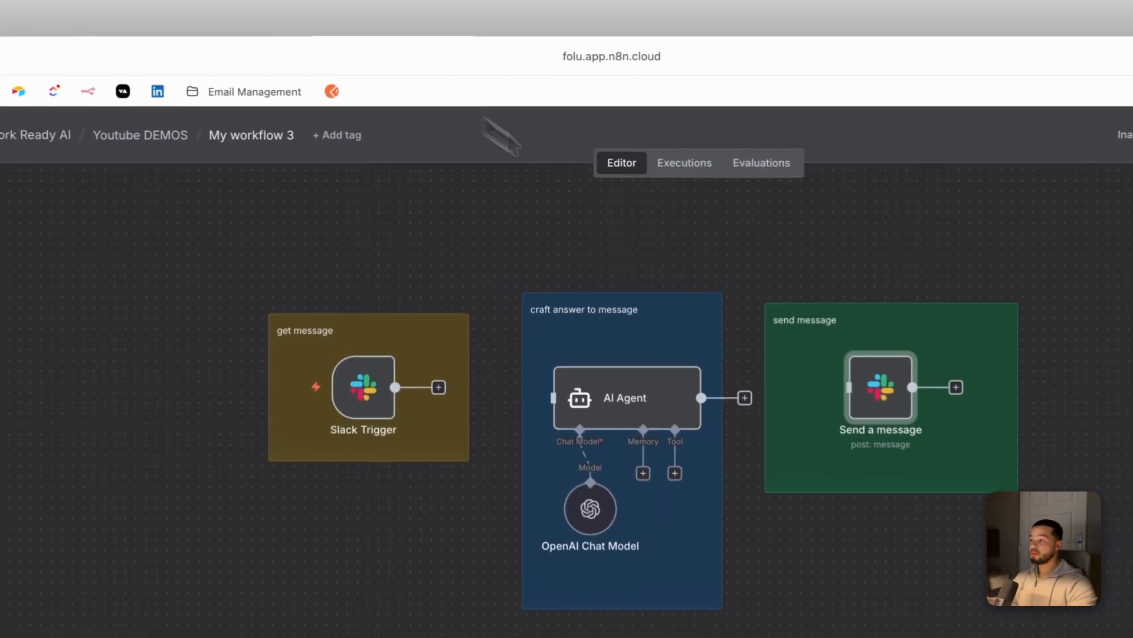
# In the n8n workflow, open a new credential from the Slack Trigger node and examine its Access Token requirement.
pyautogui.doubleClick(369, 397)
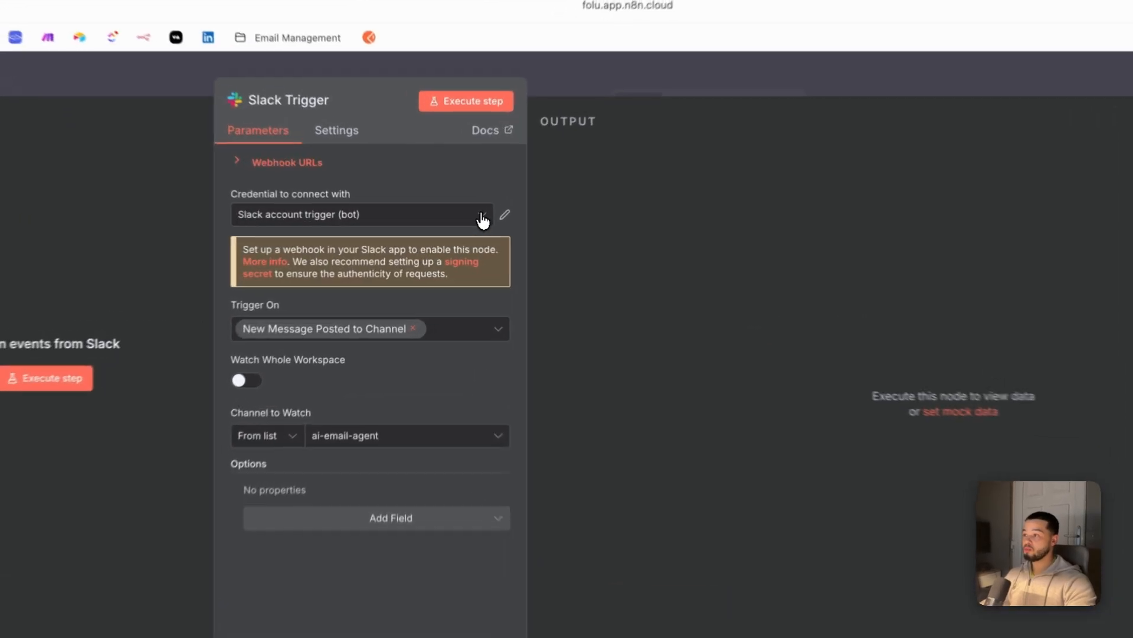
pyautogui.click(464, 224)
pyautogui.click(403, 284)
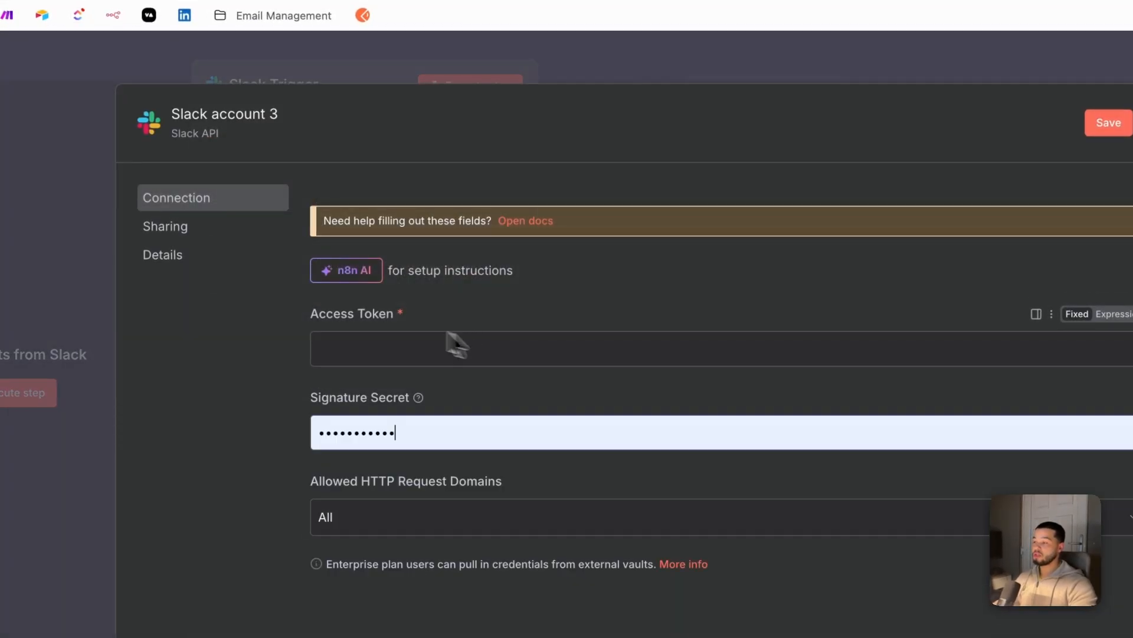
pyautogui.moveTo(306, 315); pyautogui.dragTo(437, 327)
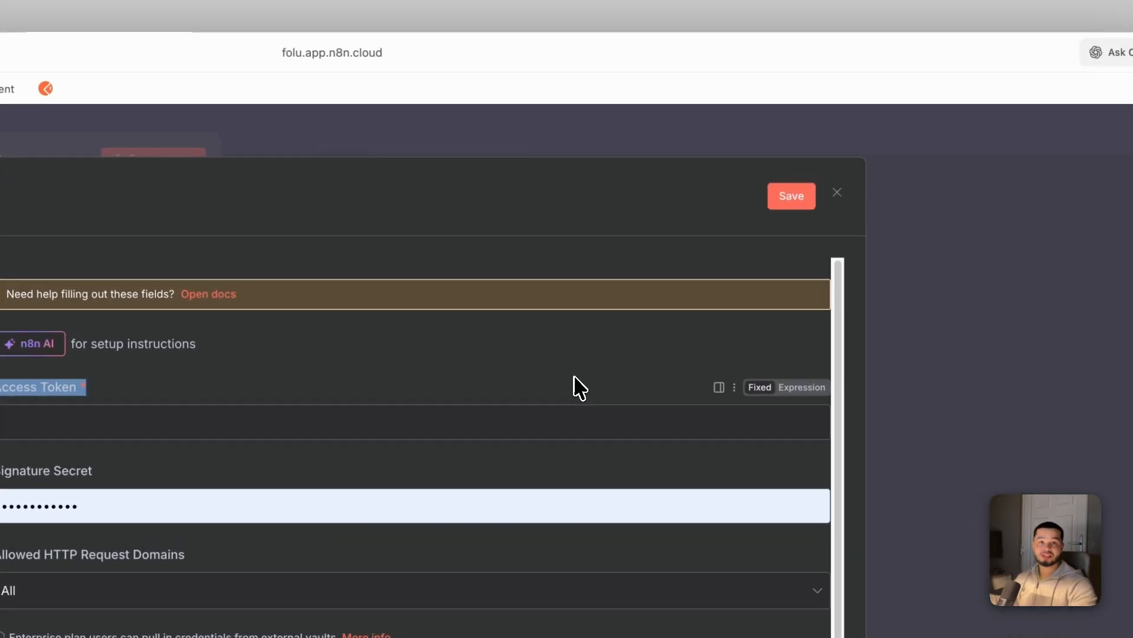
pyautogui.click(806, 26)
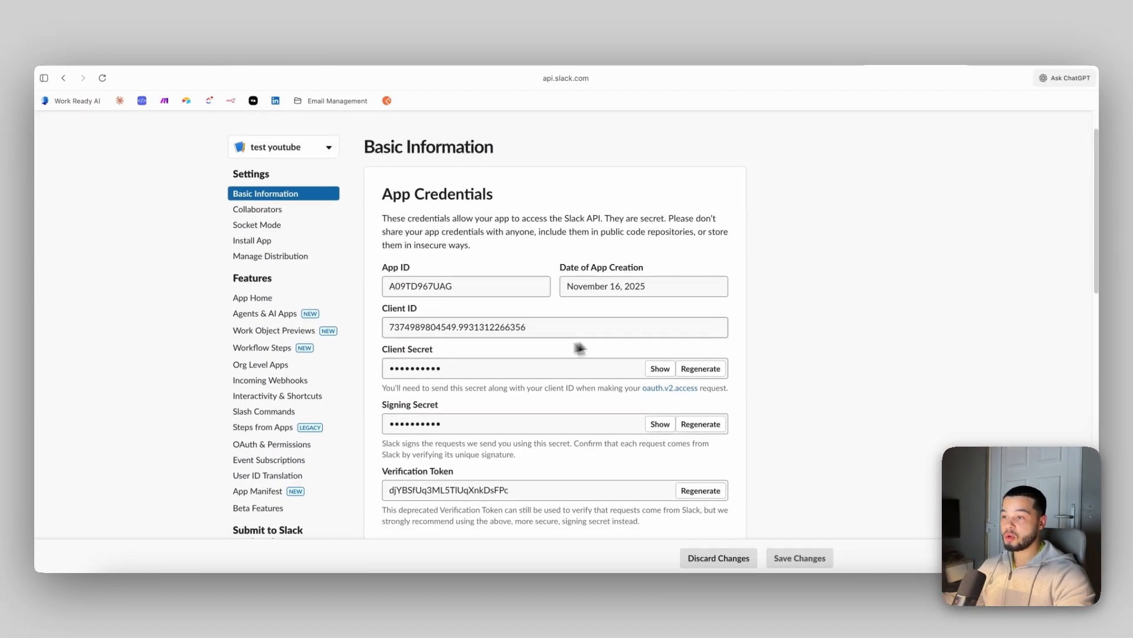
# In the Slack app's OAuth & Permissions settings, add the app_mentions:read scope to the bot token.
pyautogui.scroll(-2, 614, 313)
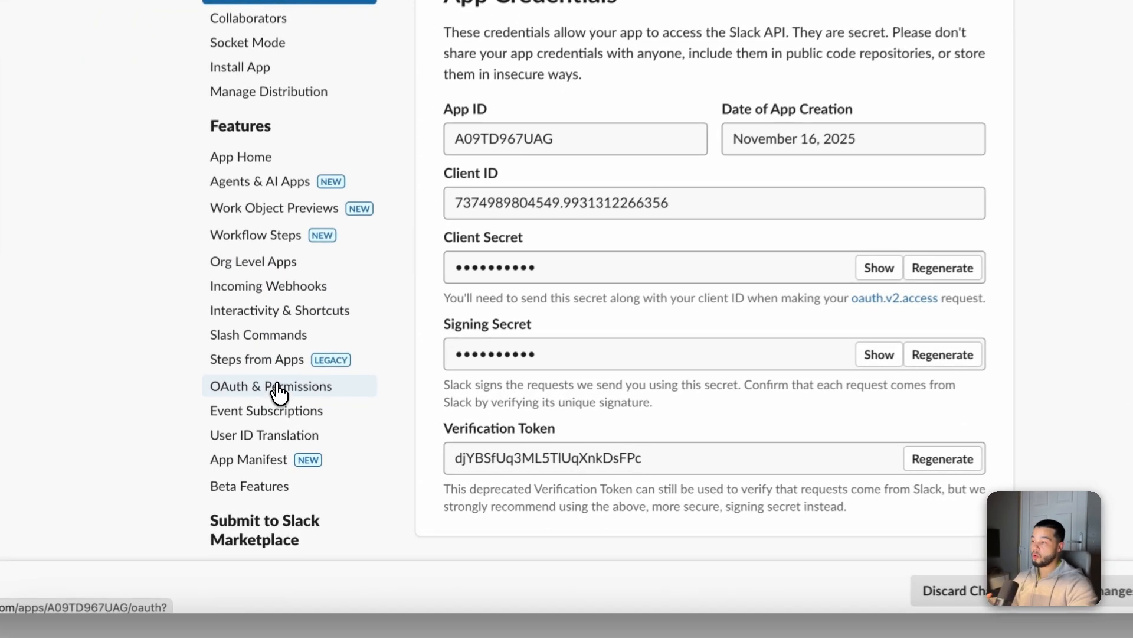
pyautogui.click(277, 388)
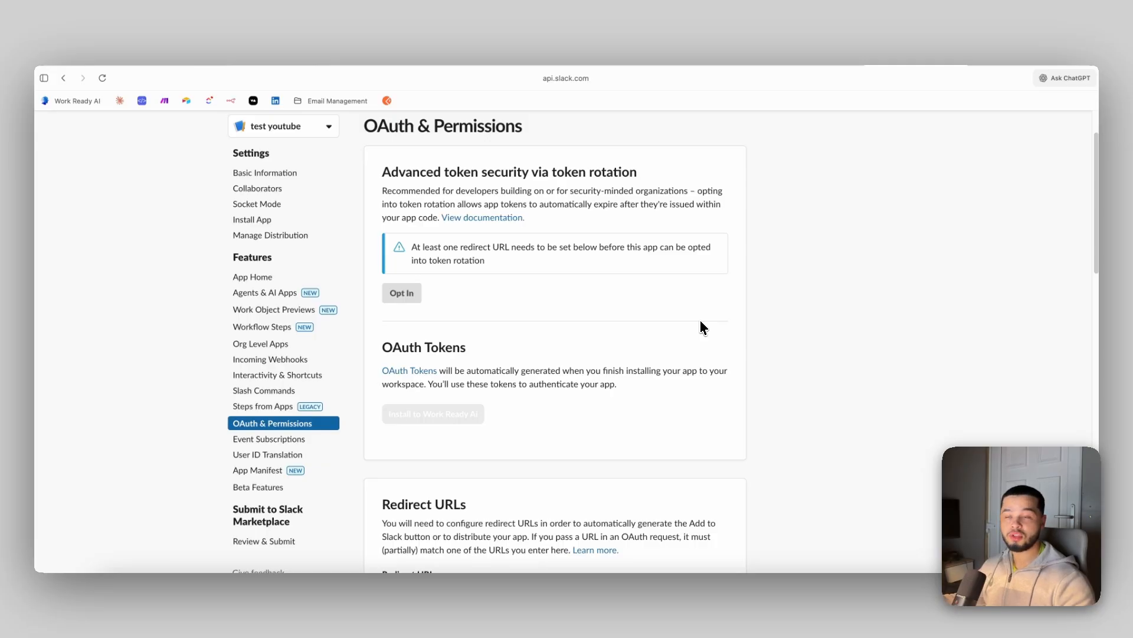
pyautogui.scroll(-3, 556, 259)
pyautogui.scroll(-5, 483, 275)
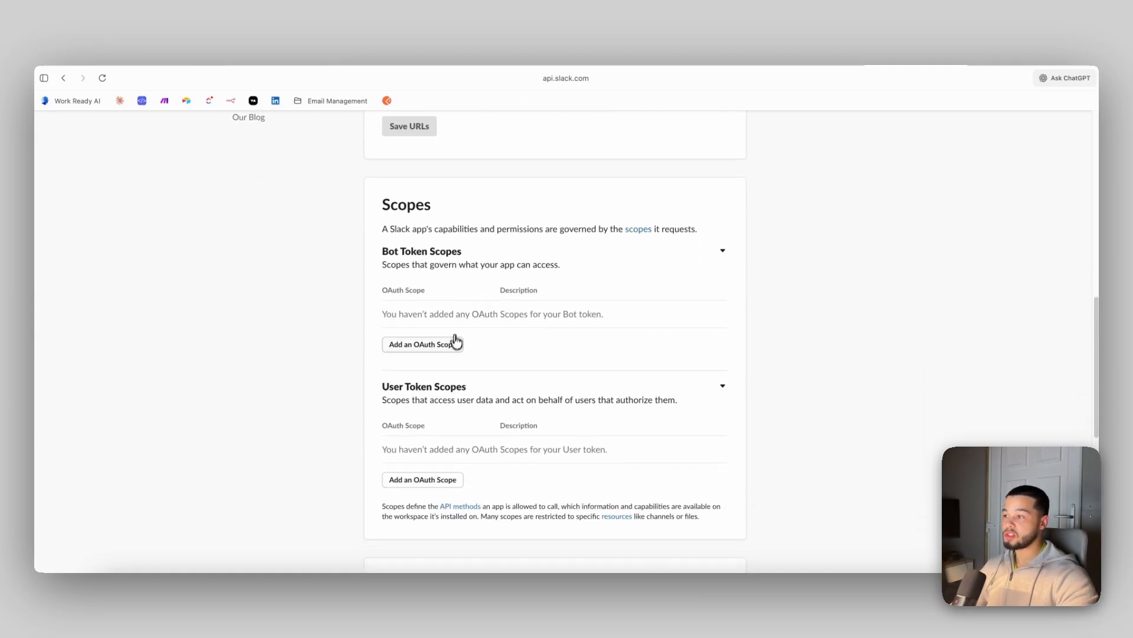
pyautogui.click(441, 347)
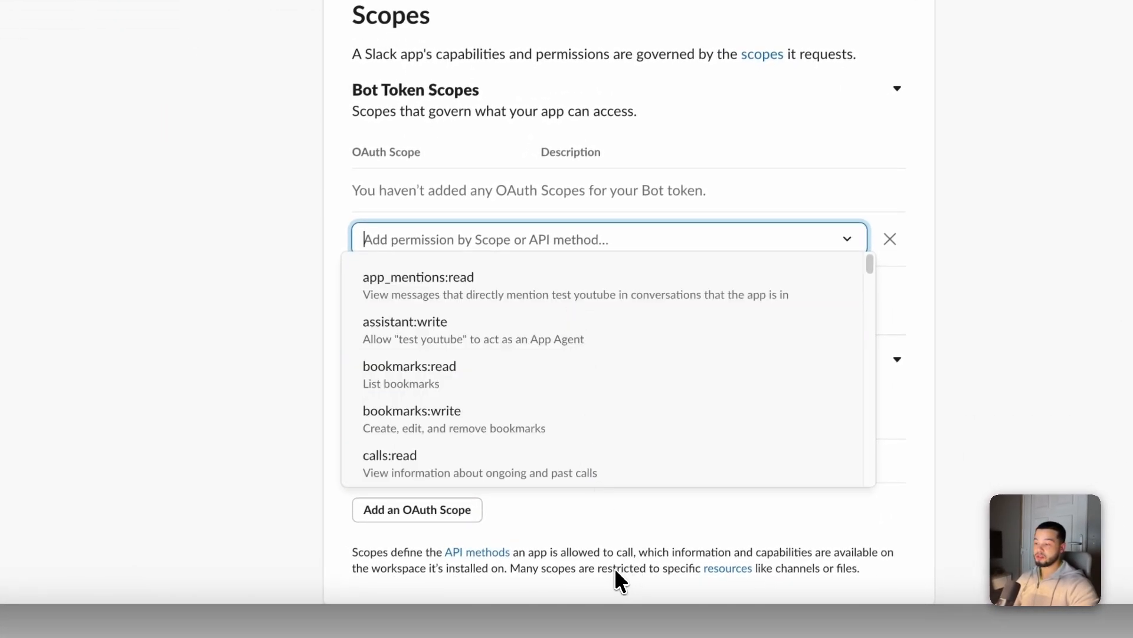
pyautogui.scroll(5, 501, 239)
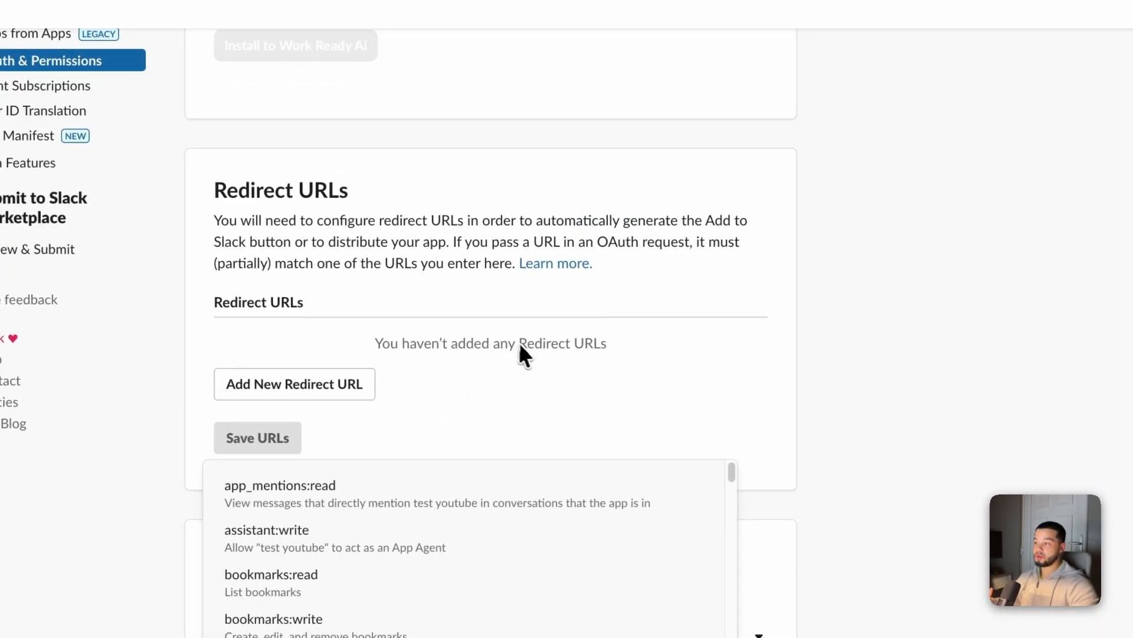
pyautogui.scroll(-5, 824, 361)
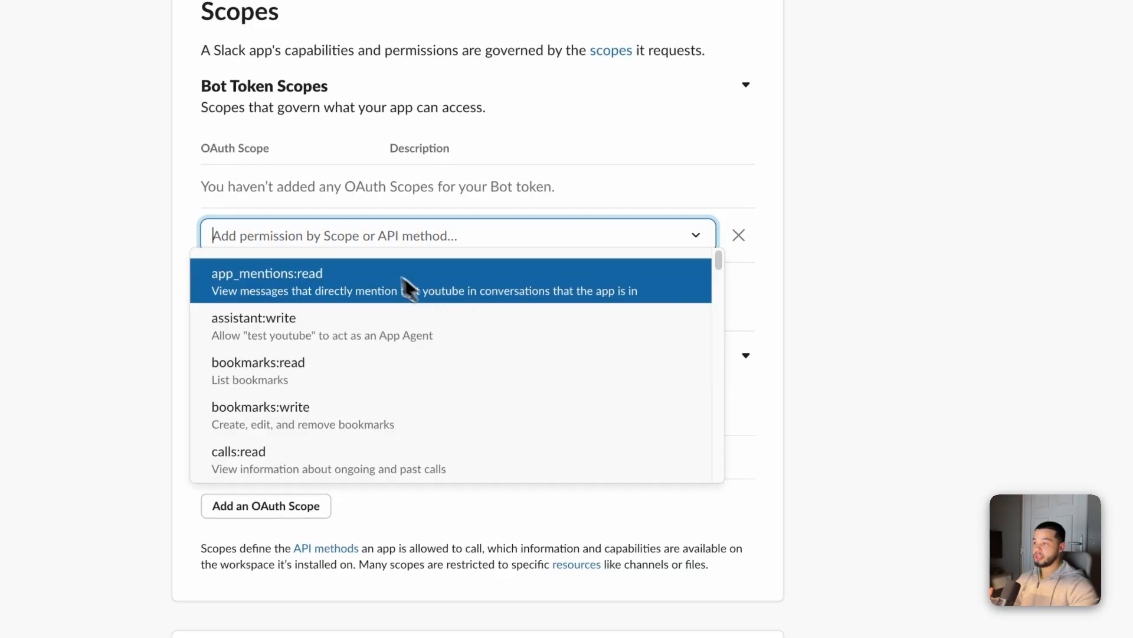
pyautogui.click(319, 288)
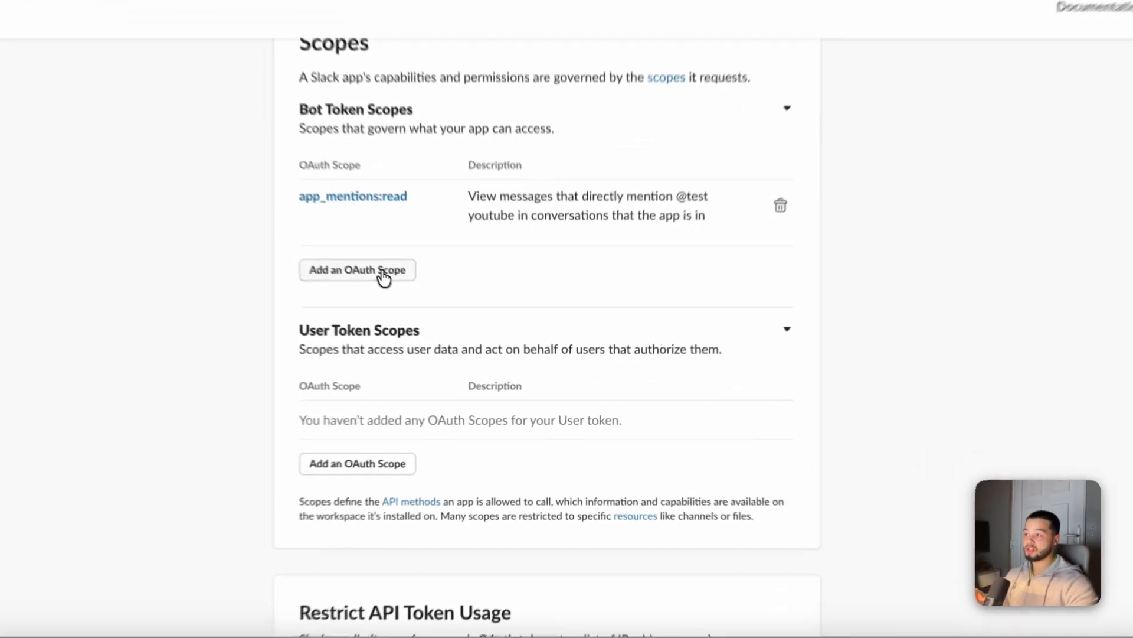
# Add the chat:write and assistant:write scopes to the bot token.
pyautogui.click(434, 313)
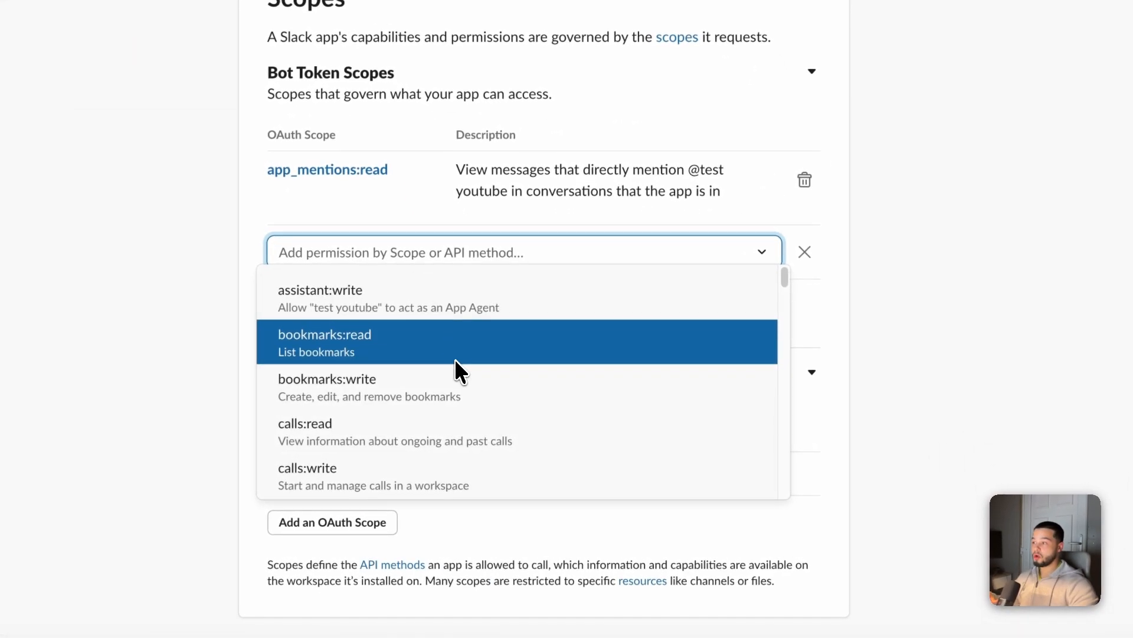
pyautogui.write('chat')
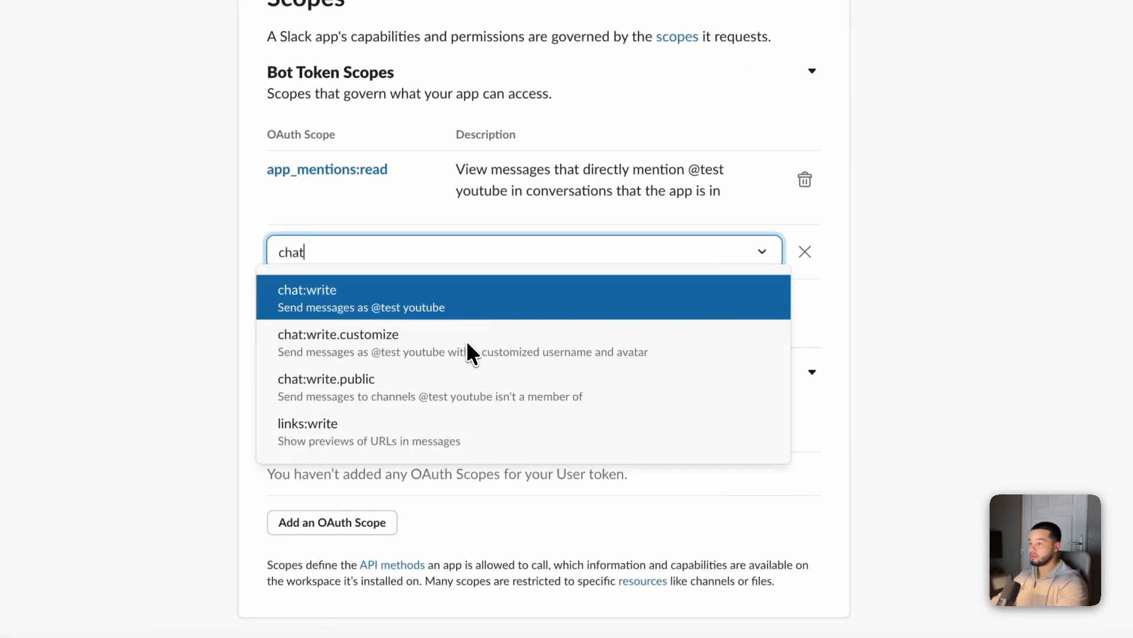
pyautogui.click(401, 301)
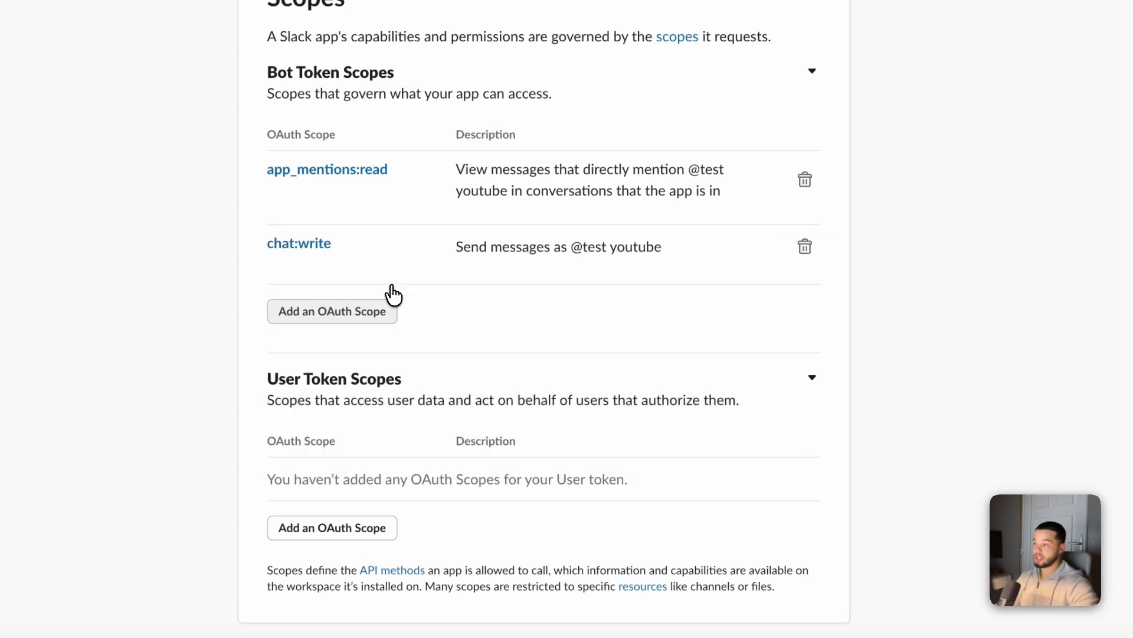
pyautogui.click(339, 311)
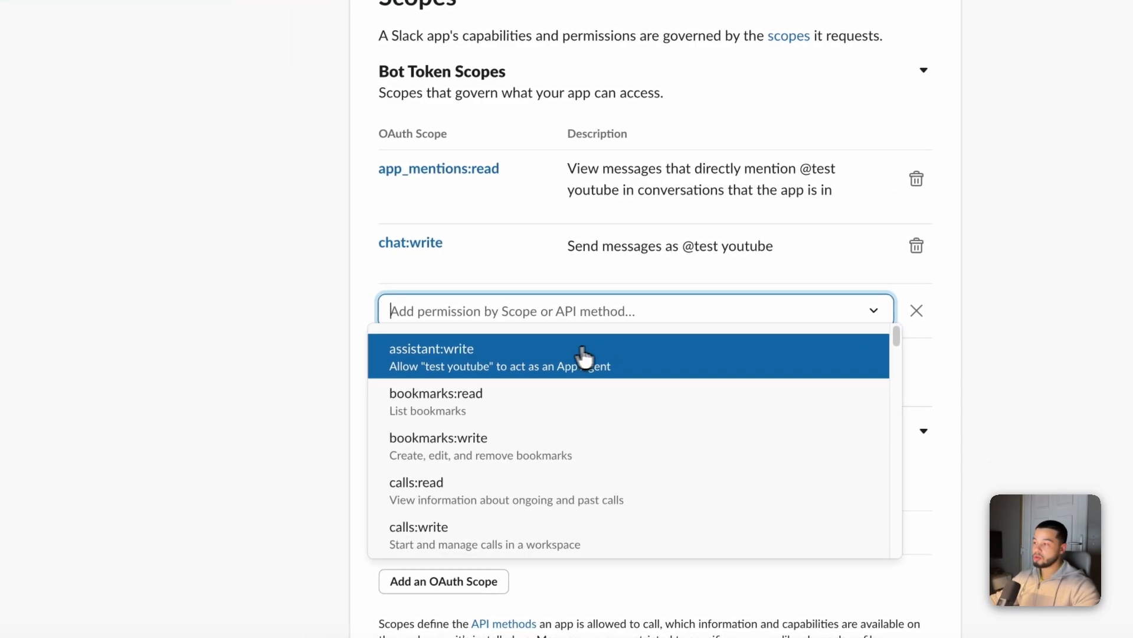
pyautogui.click(526, 366)
pyautogui.click(437, 370)
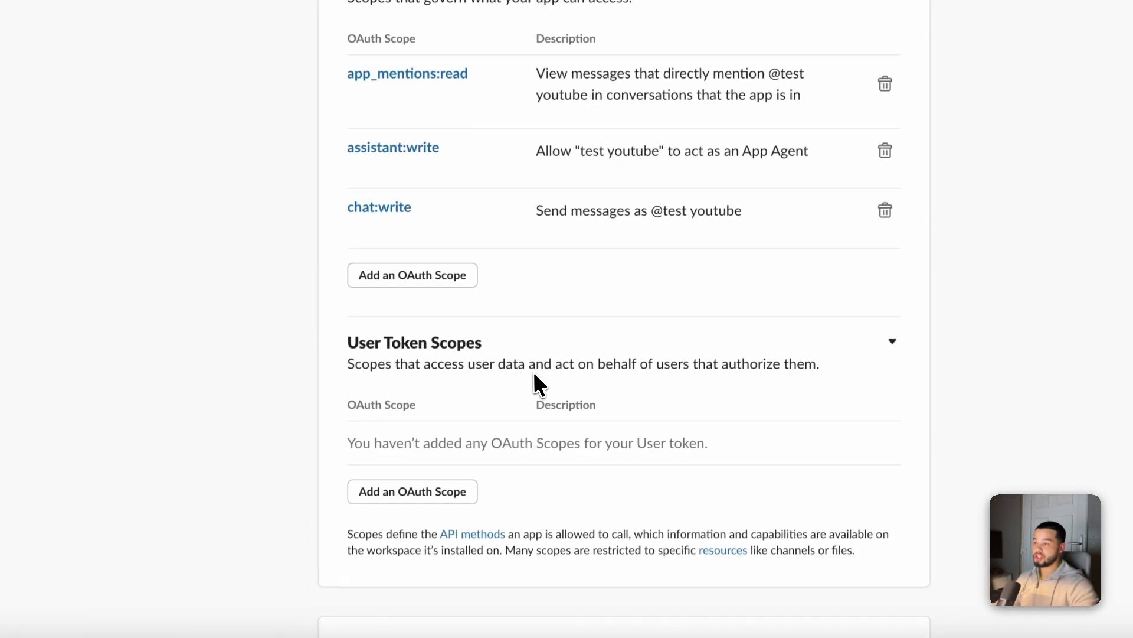
# Add the channels:read, channels:history, im:history, im:read and im:write scopes to the bot token.
pyautogui.click(420, 276)
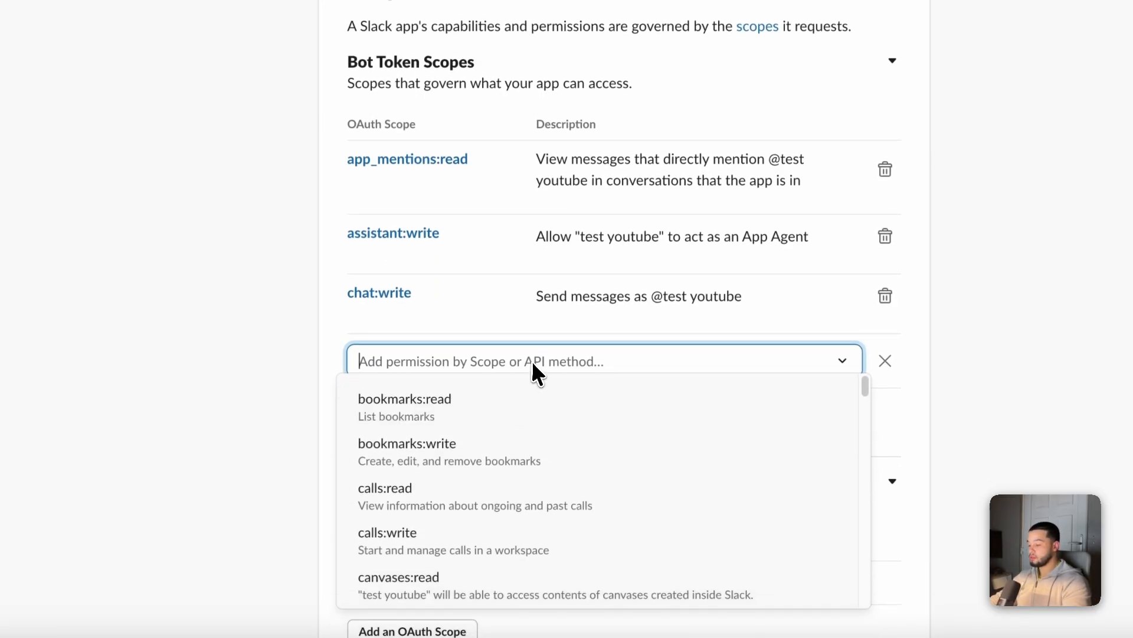
pyautogui.write('chan')
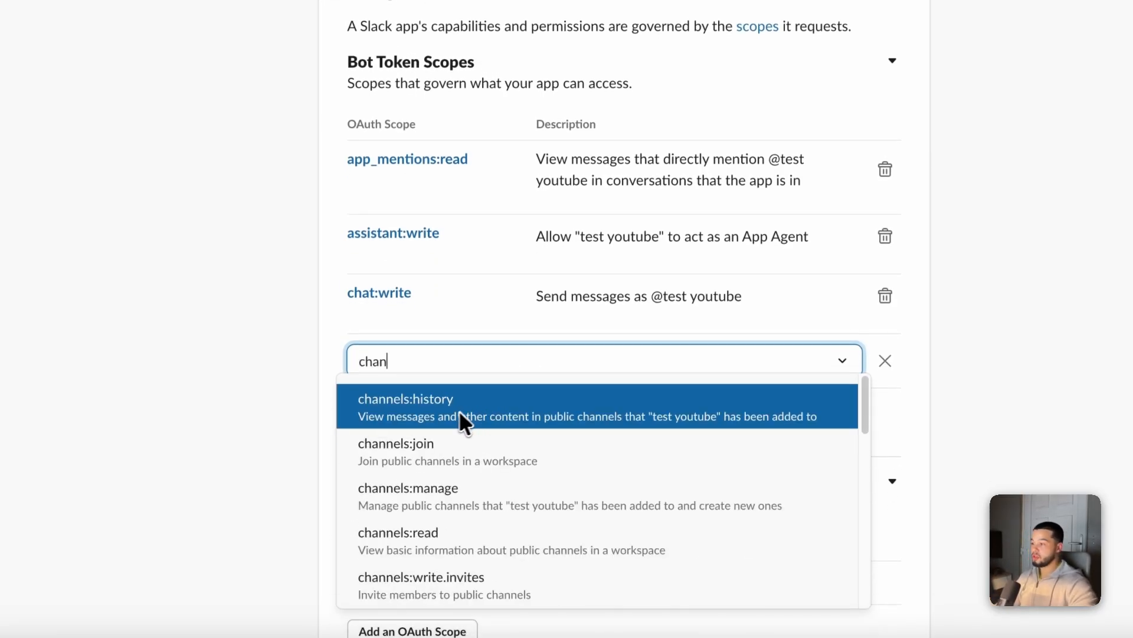
pyautogui.click(483, 534)
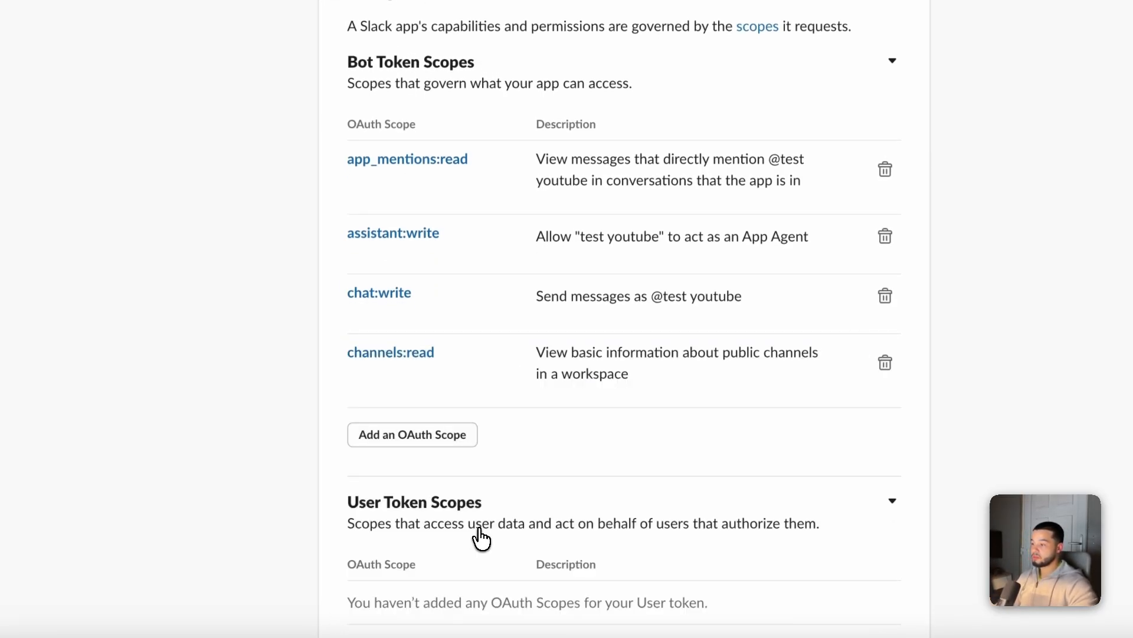
pyautogui.click(458, 453)
pyautogui.write('c')
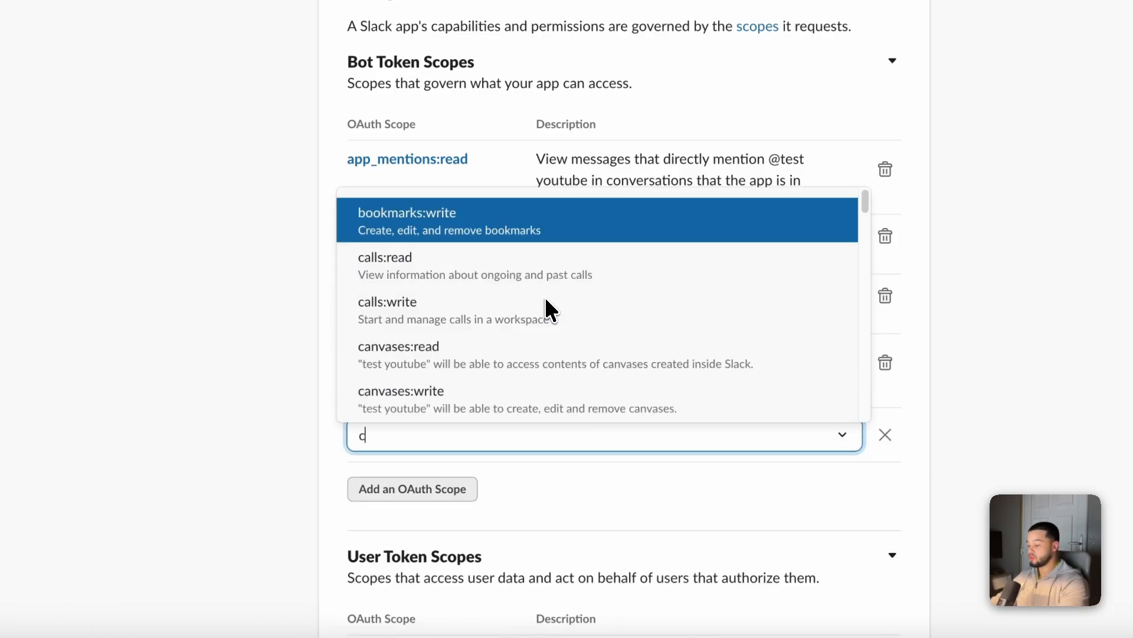
pyautogui.write('hane')
pyautogui.press('BackSpace')
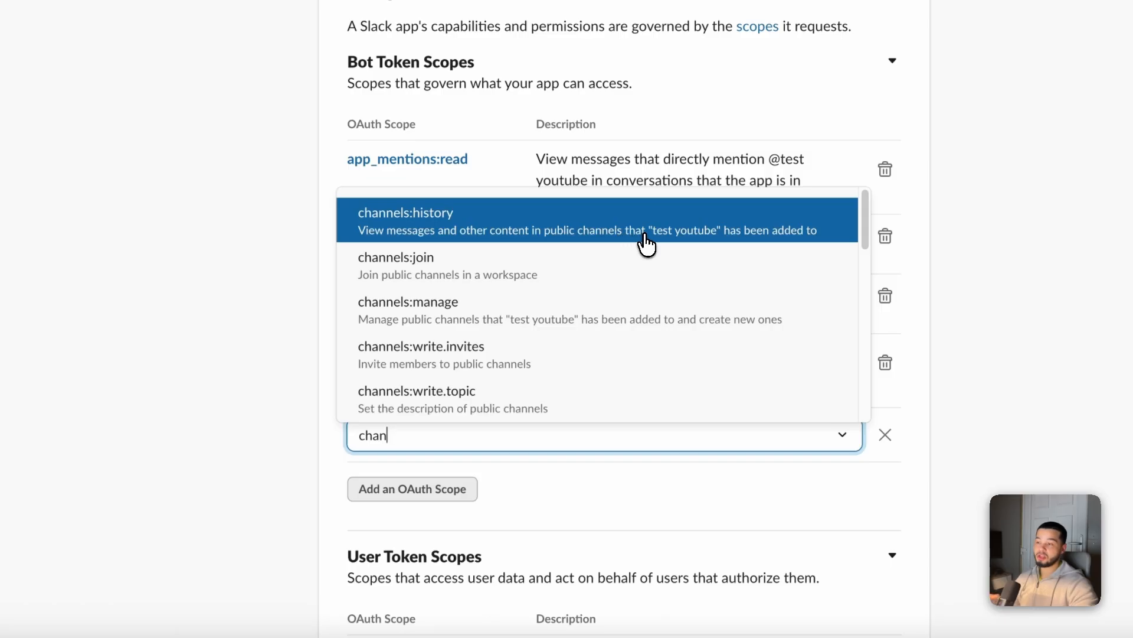
pyautogui.click(594, 232)
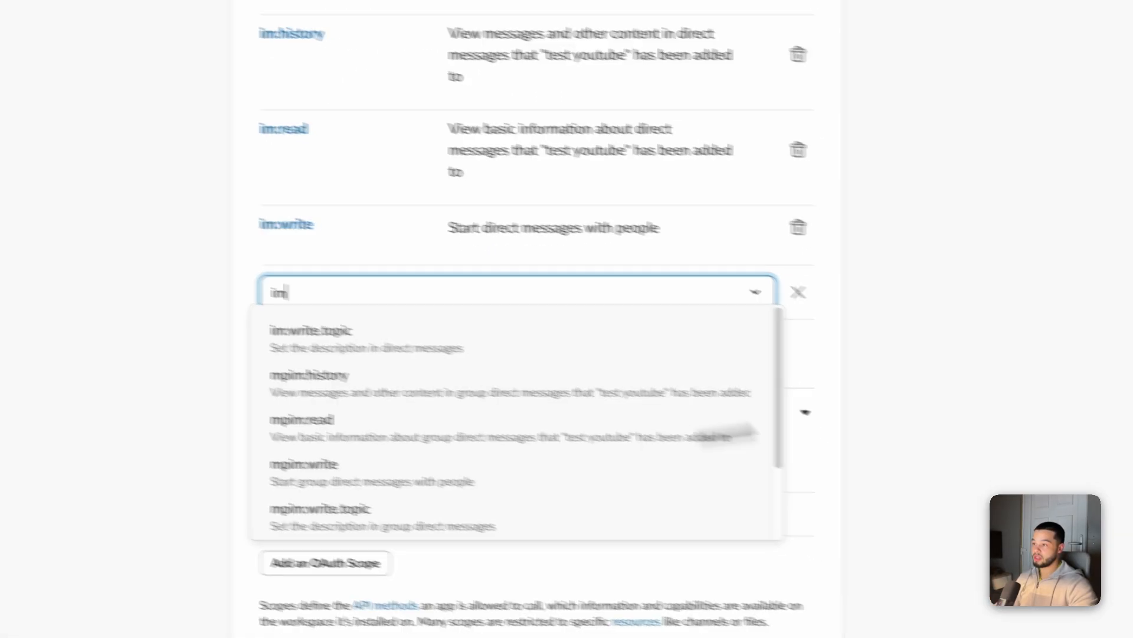
pyautogui.press('Escape')
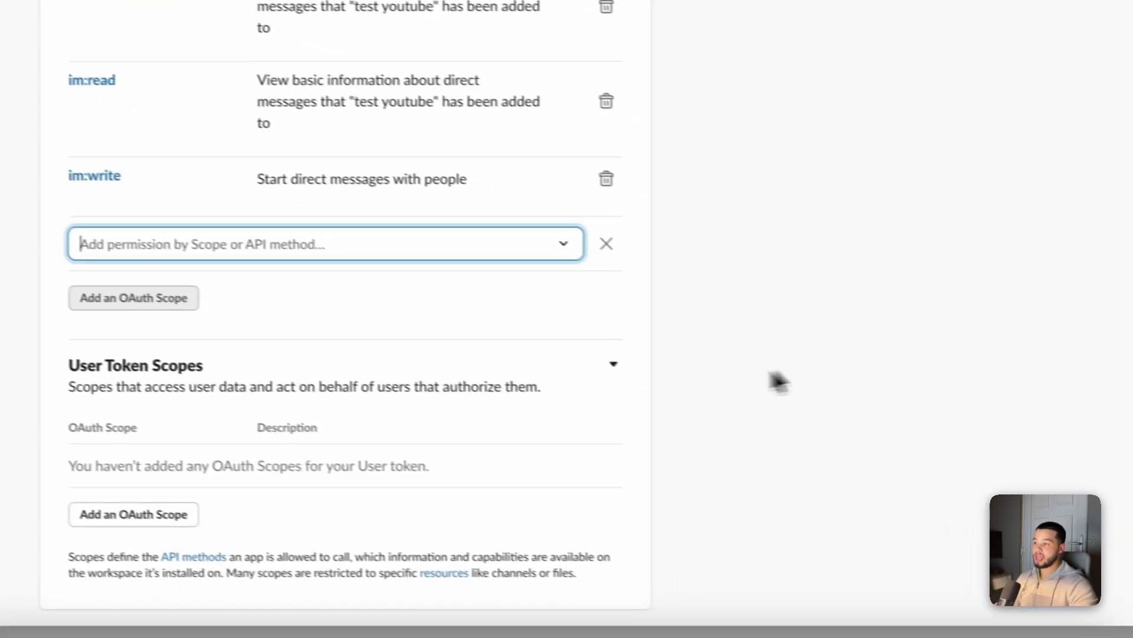
# Install the test youtube app to the Work Ready Ai workspace, approving the requested permissions.
pyautogui.scroll(1, 549, 433)
pyautogui.scroll(10, 517, 450)
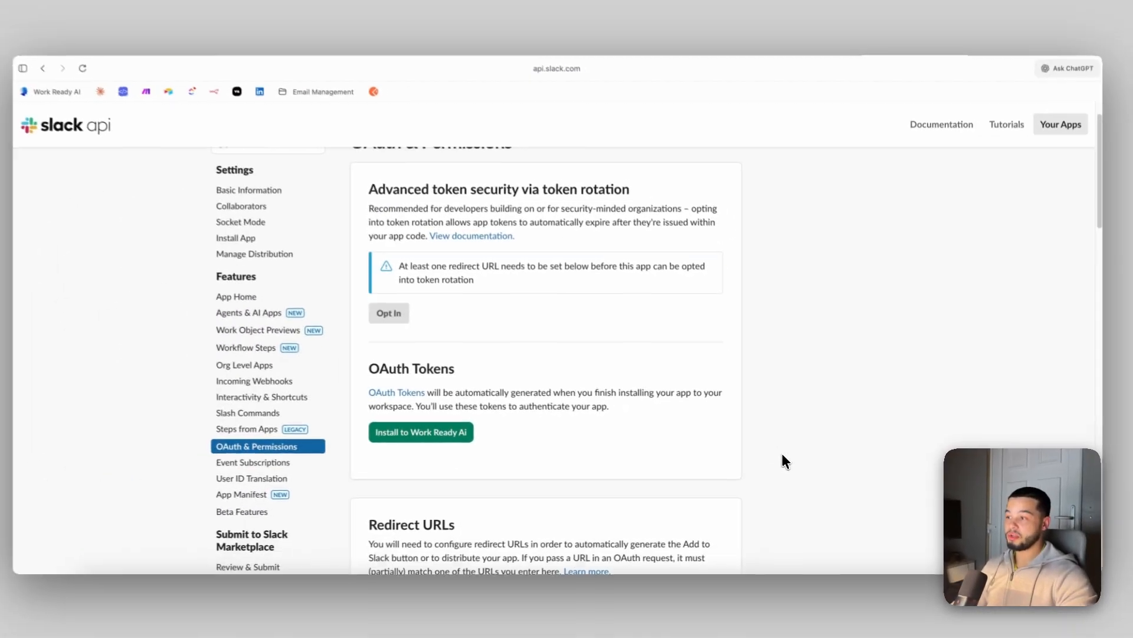
pyautogui.scroll(-8, 782, 454)
pyautogui.scroll(6, 732, 440)
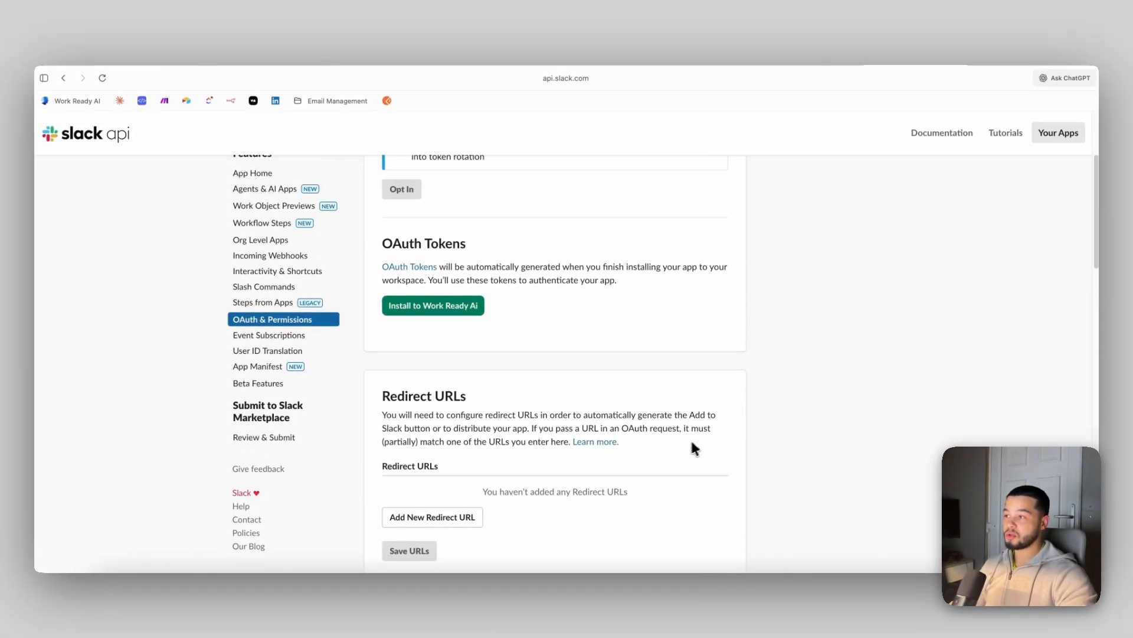
pyautogui.scroll(3, 694, 449)
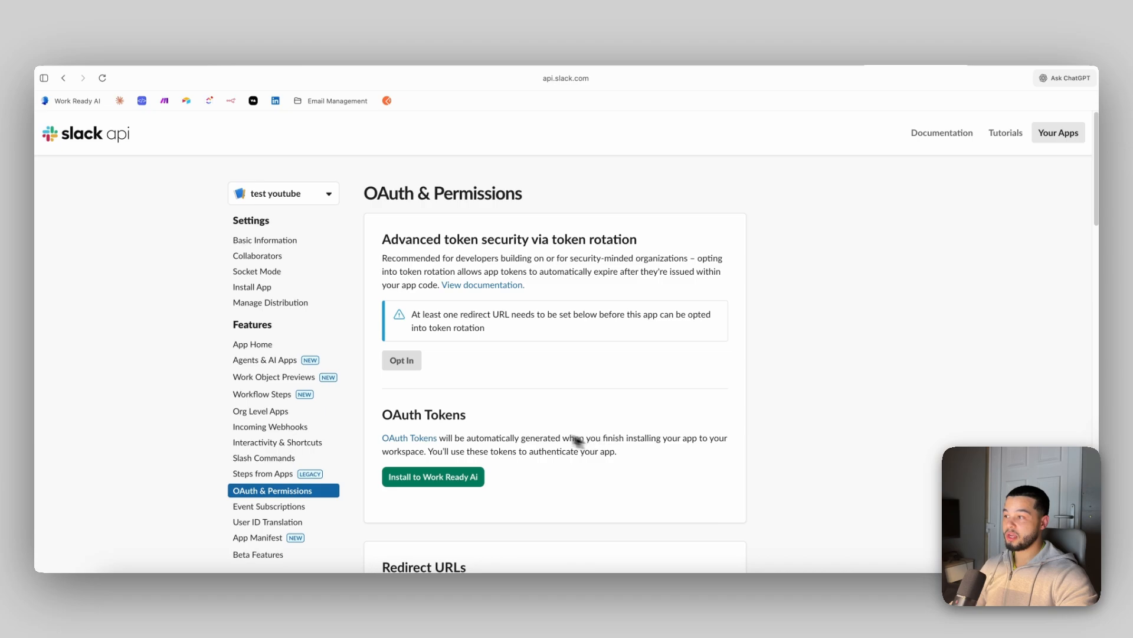
pyautogui.click(452, 481)
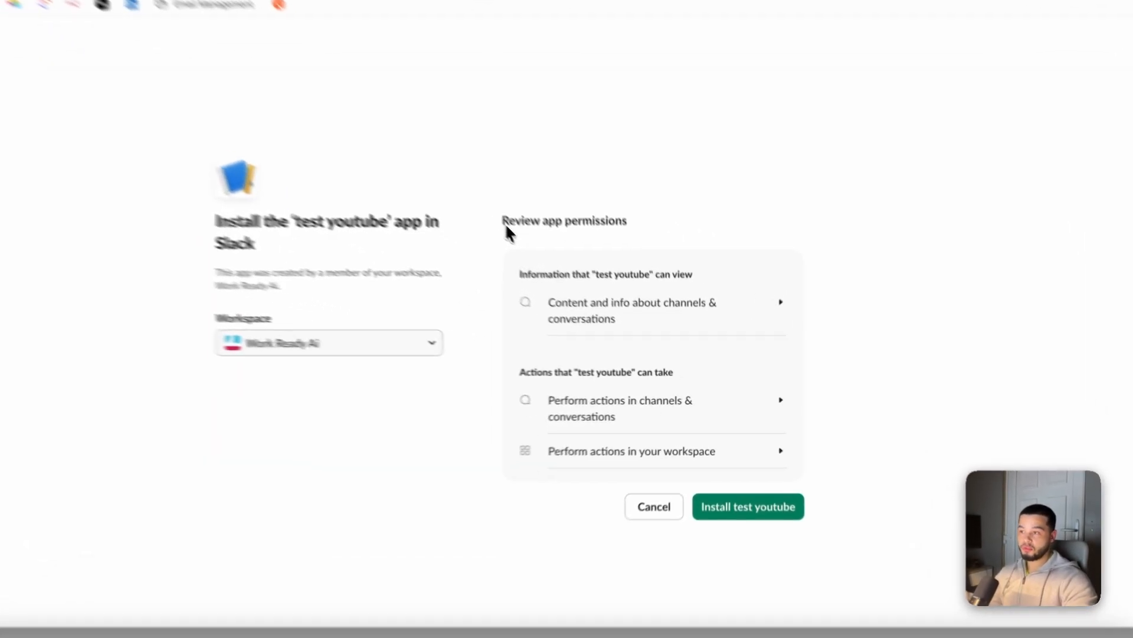
pyautogui.moveTo(558, 272); pyautogui.dragTo(691, 283)
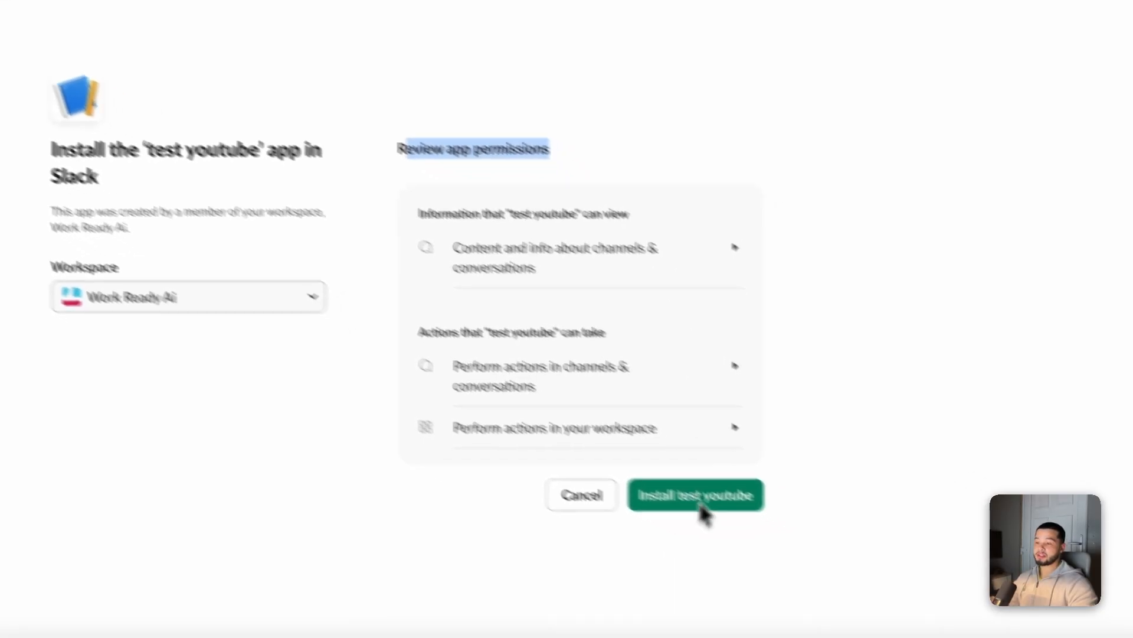
pyautogui.click(684, 502)
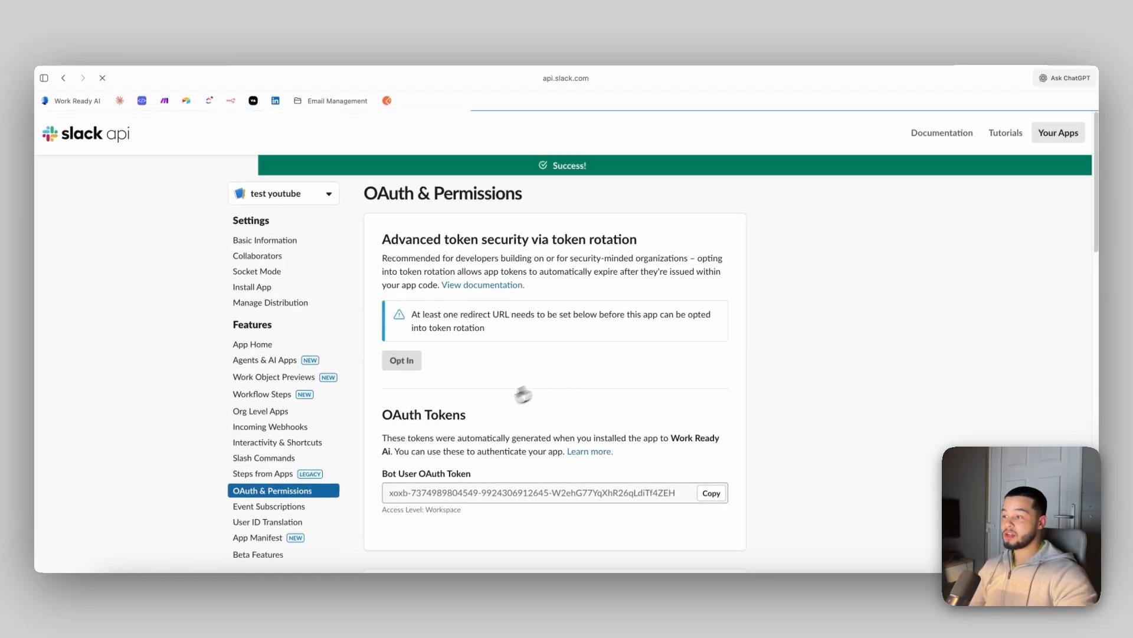
# Copy the Bot User OAuth Token generated for the installed app.
pyautogui.scroll(-2, 523, 394)
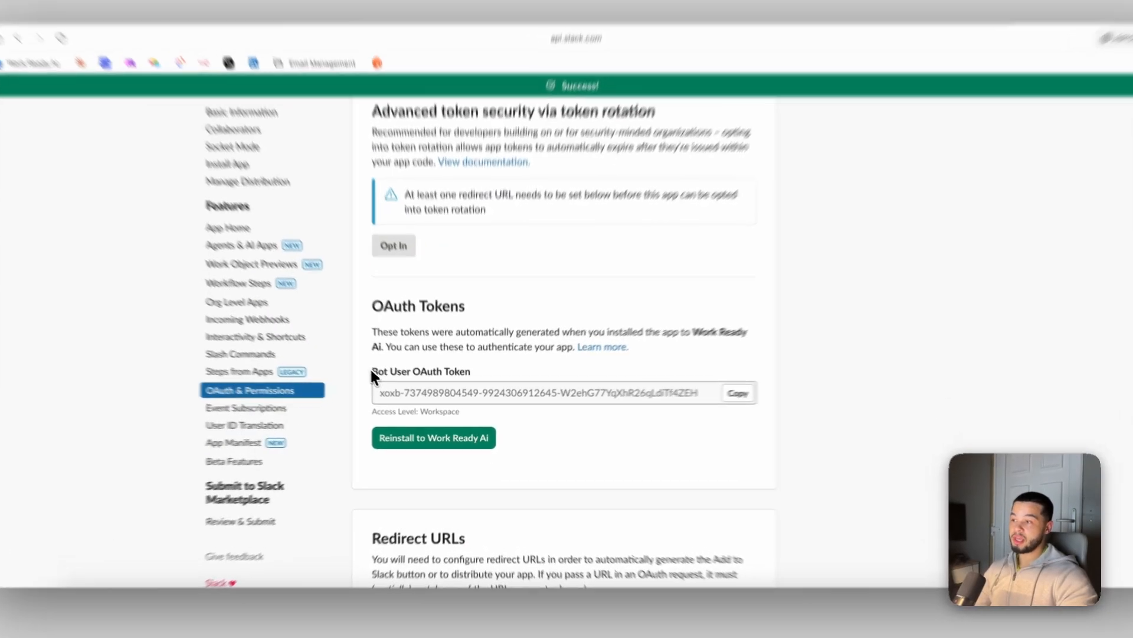
pyautogui.moveTo(382, 379); pyautogui.dragTo(404, 378)
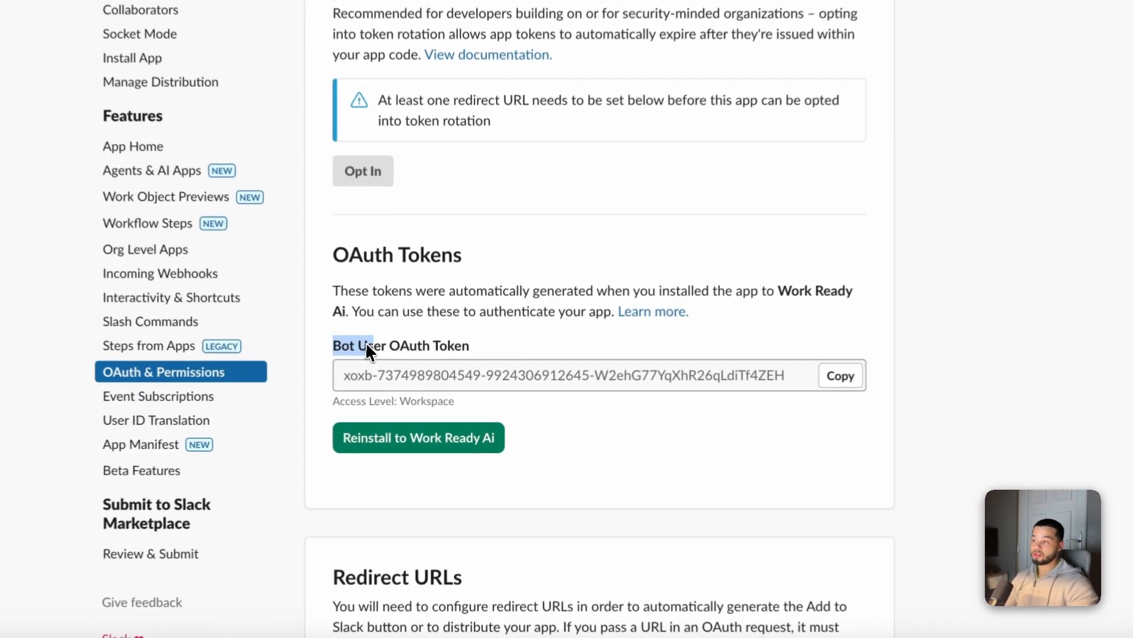
pyautogui.moveTo(367, 345); pyautogui.dragTo(479, 345)
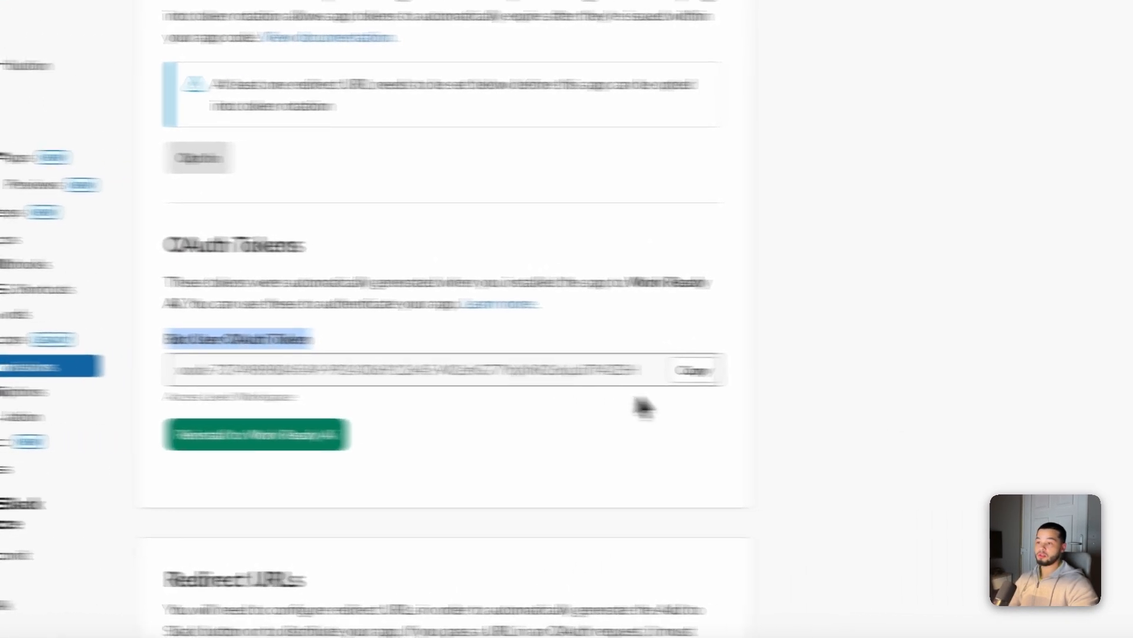
pyautogui.click(694, 370)
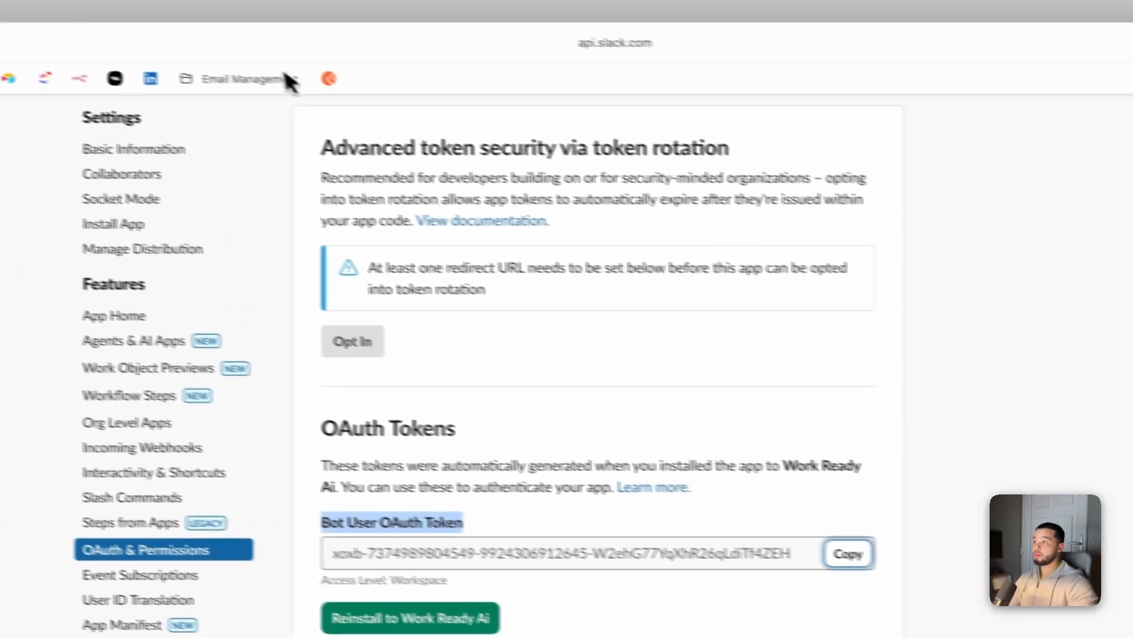
# In the n8n Slack credential, clear the Signature Secret, paste the bot token as the Access Token, save, and return to the workflow canvas.
pyautogui.click(325, 8)
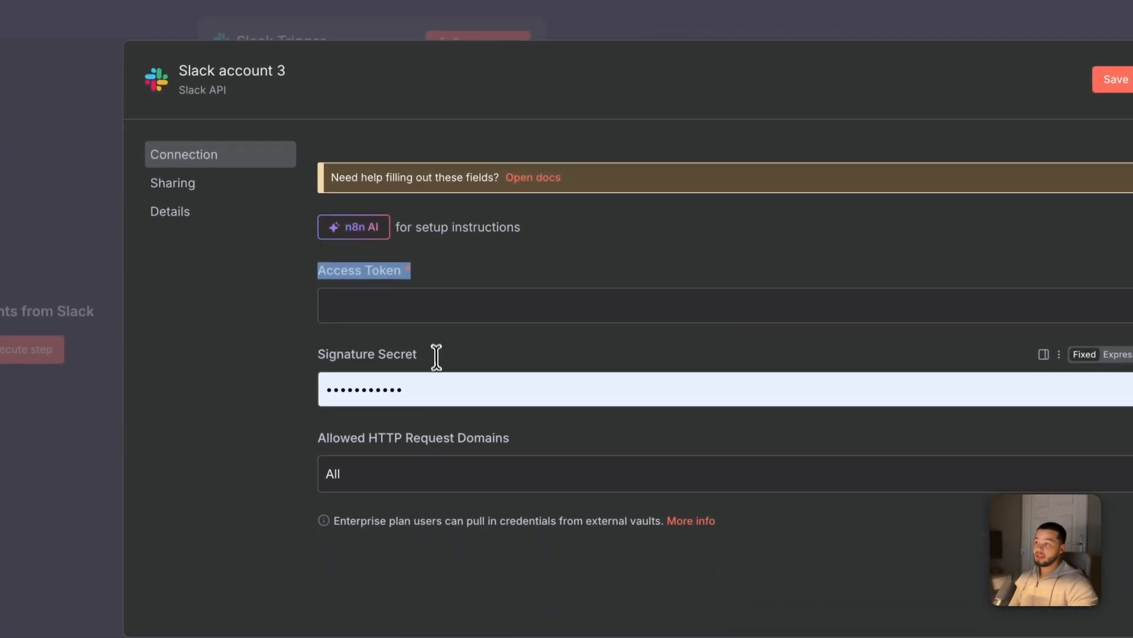
pyautogui.moveTo(446, 386); pyautogui.dragTo(306, 385)
pyautogui.press('BackSpace')
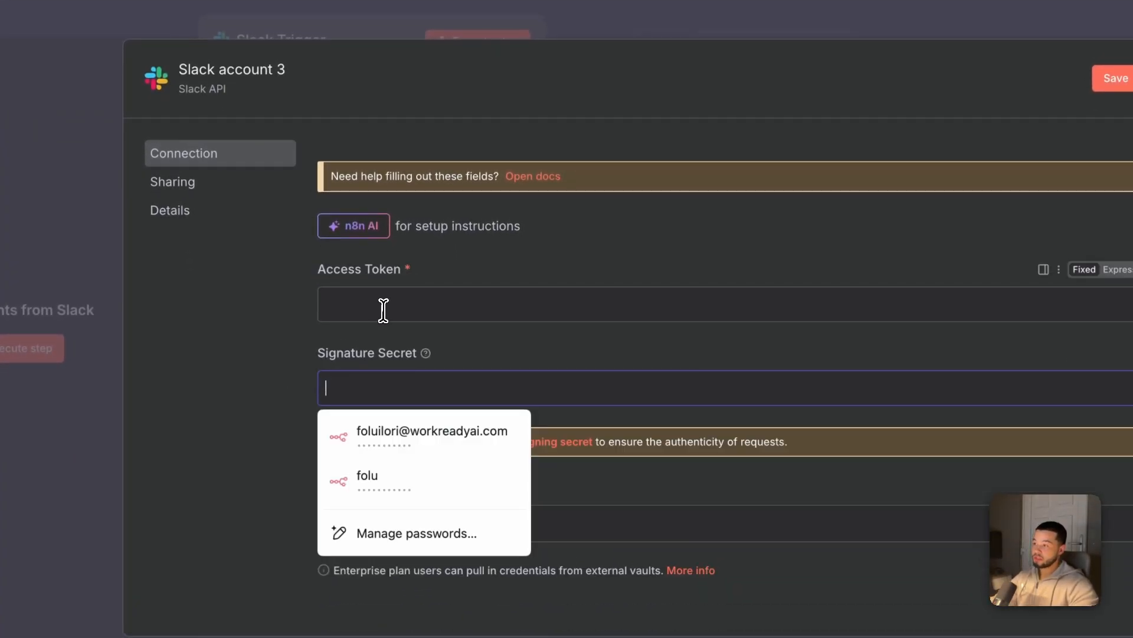
pyautogui.click(397, 307)
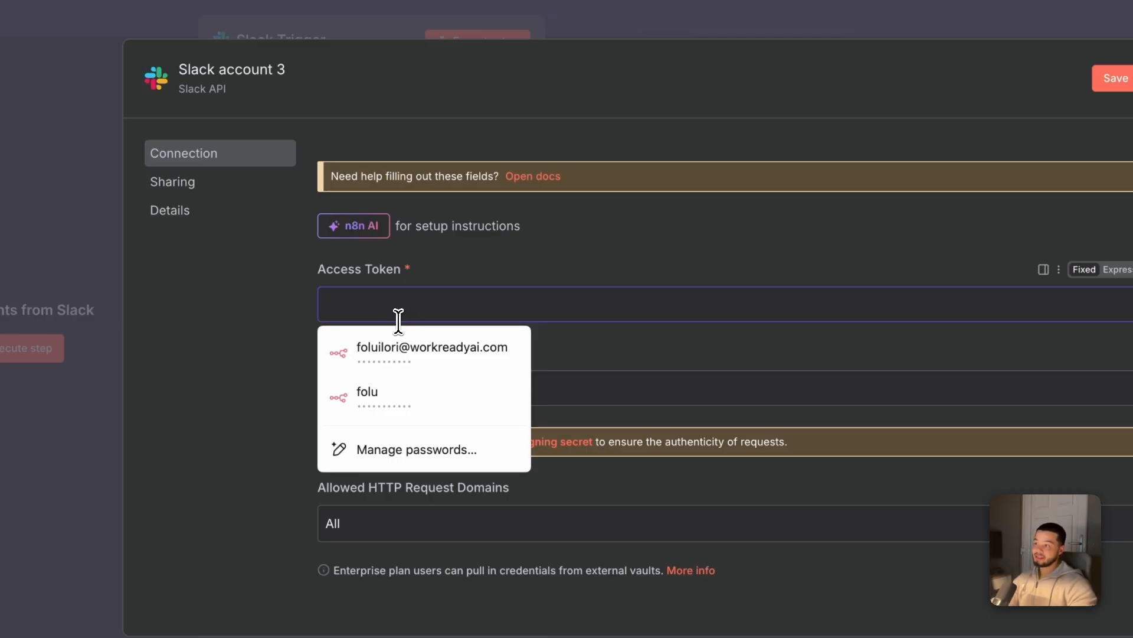
pyautogui.click(729, 241)
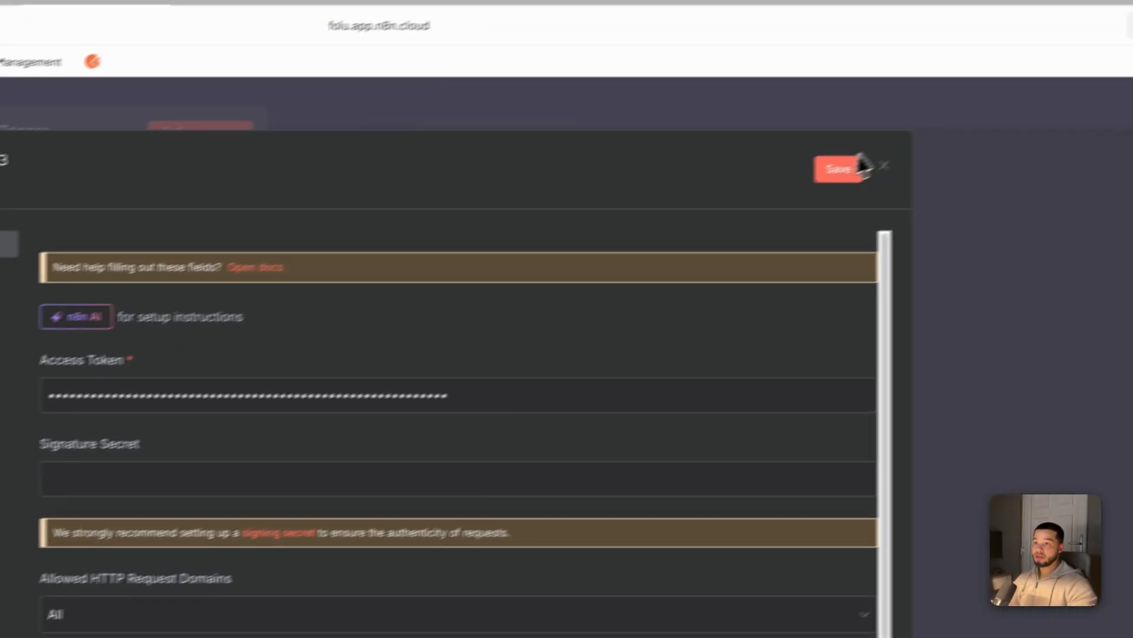
pyautogui.click(1116, 78)
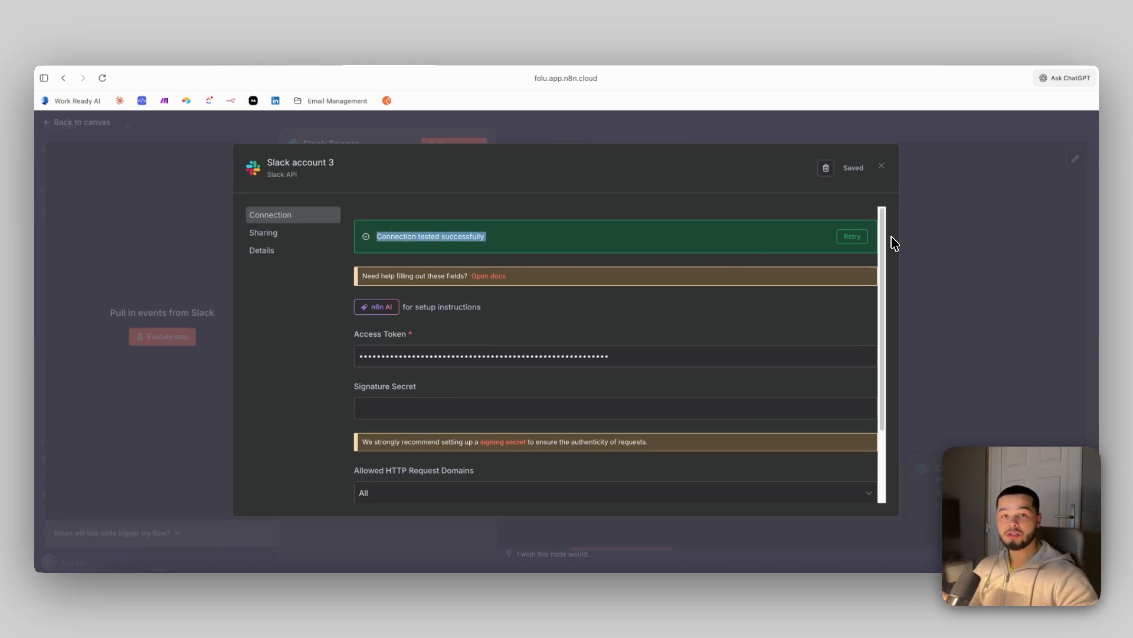
pyautogui.click(942, 188)
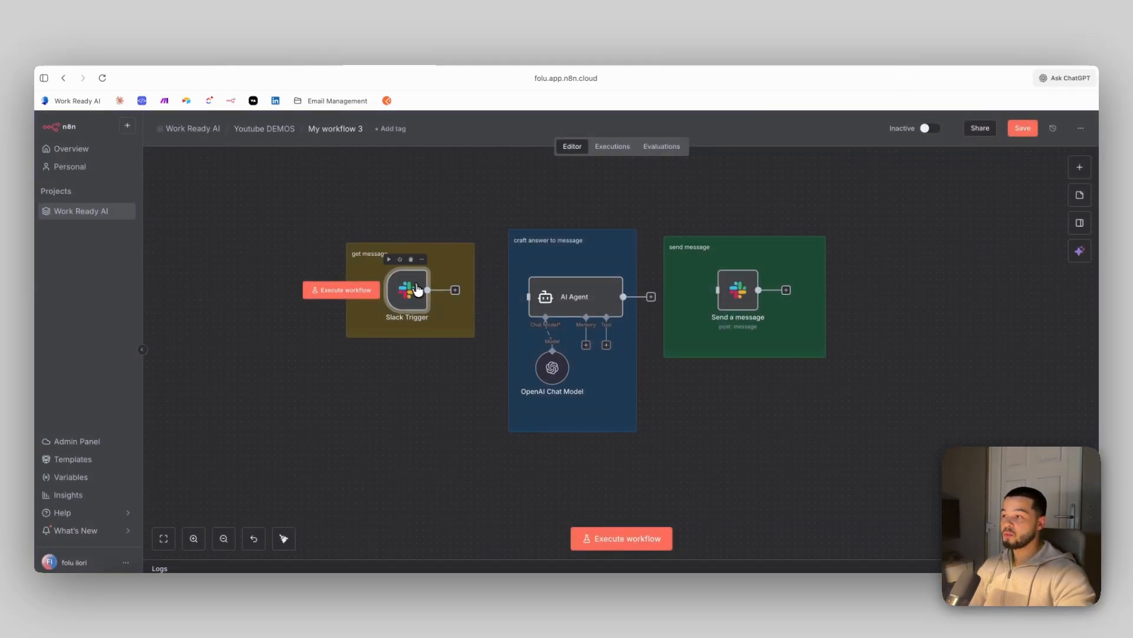
# In the Slack app's Event Subscriptions settings, enable events and locate the required Request URL.
pyautogui.moveTo(416, 290); pyautogui.dragTo(393, 284)
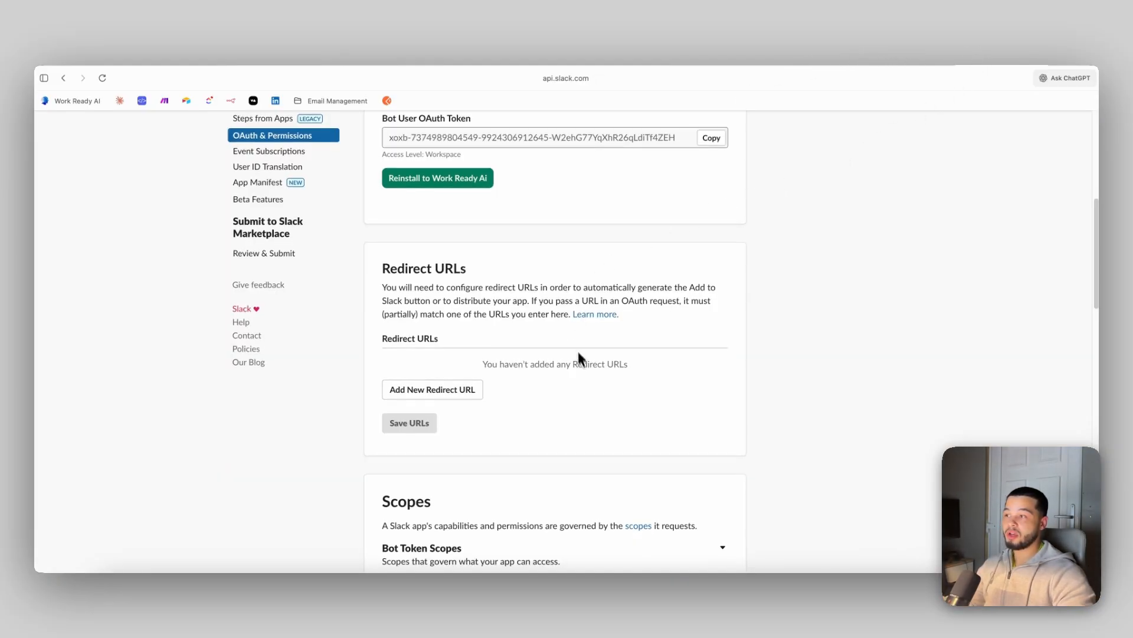
pyautogui.scroll(-4, 620, 360)
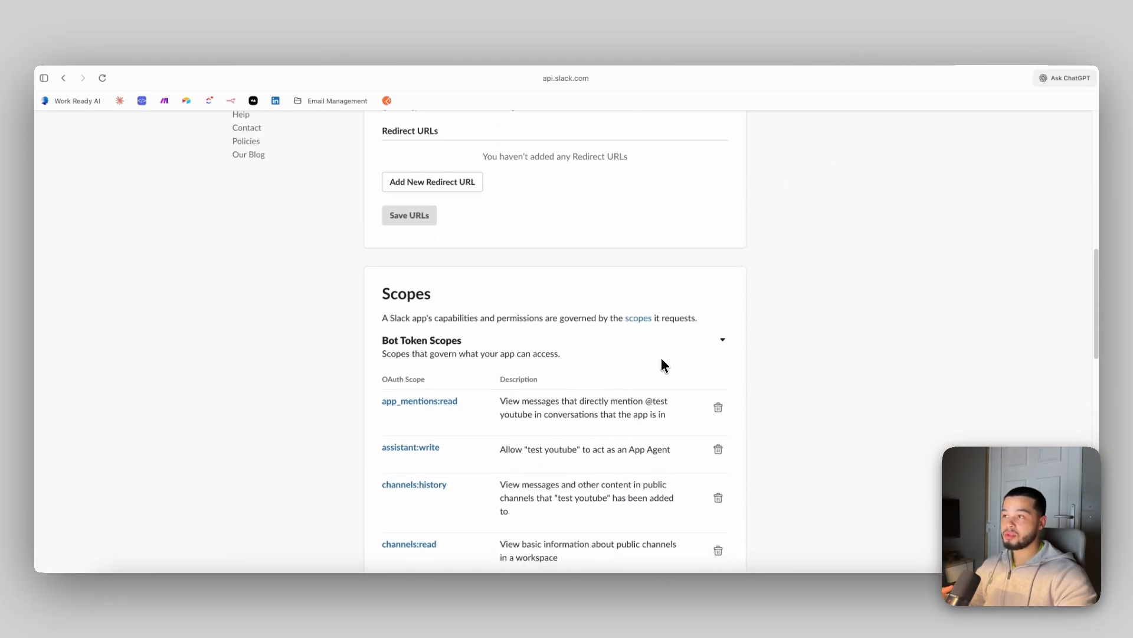
pyautogui.scroll(7, 662, 364)
pyautogui.scroll(-6, 742, 265)
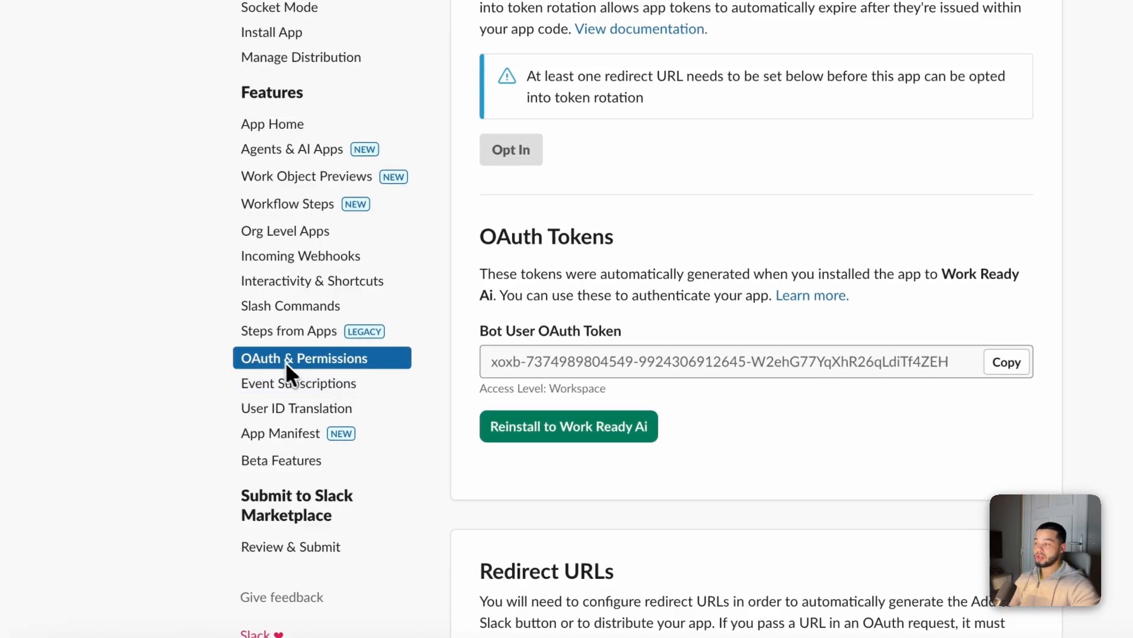
pyautogui.click(297, 390)
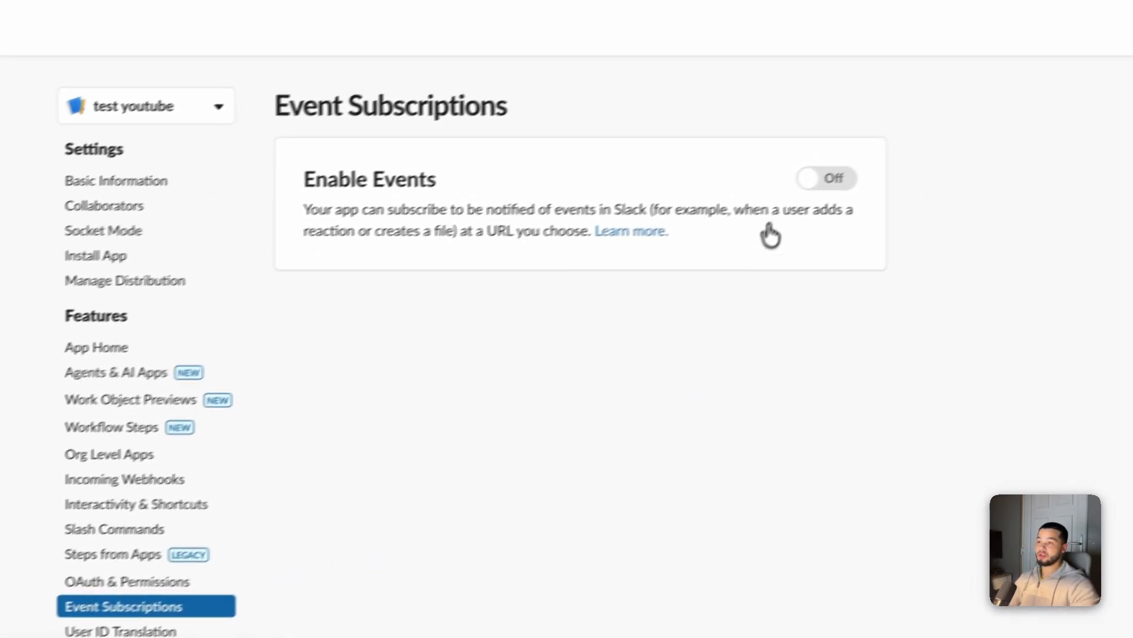
pyautogui.click(832, 180)
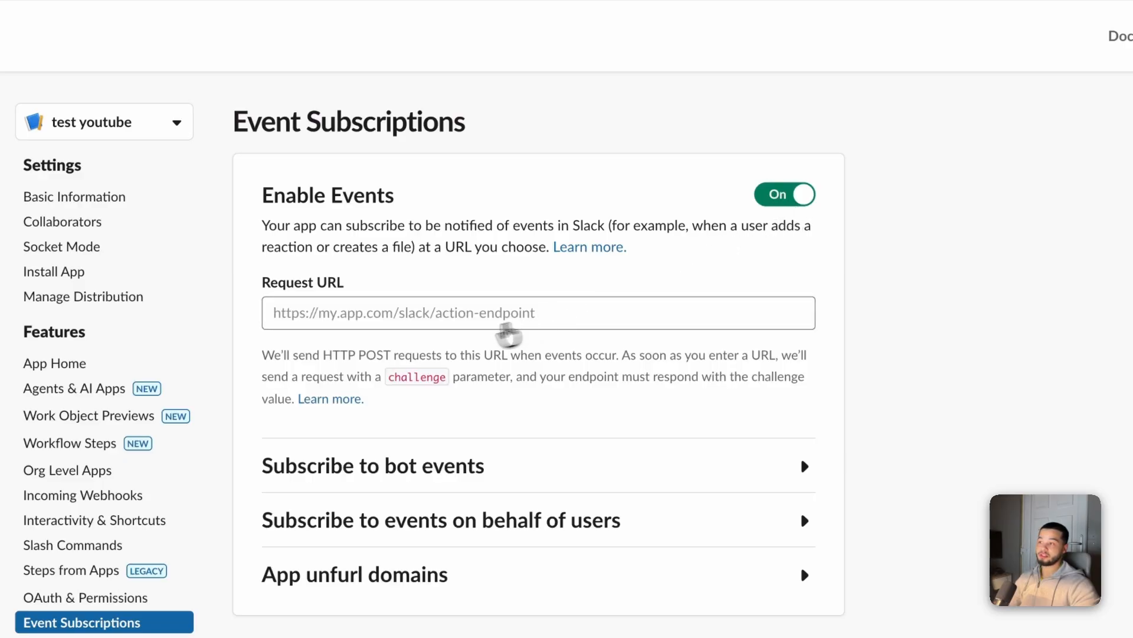
pyautogui.click(370, 322)
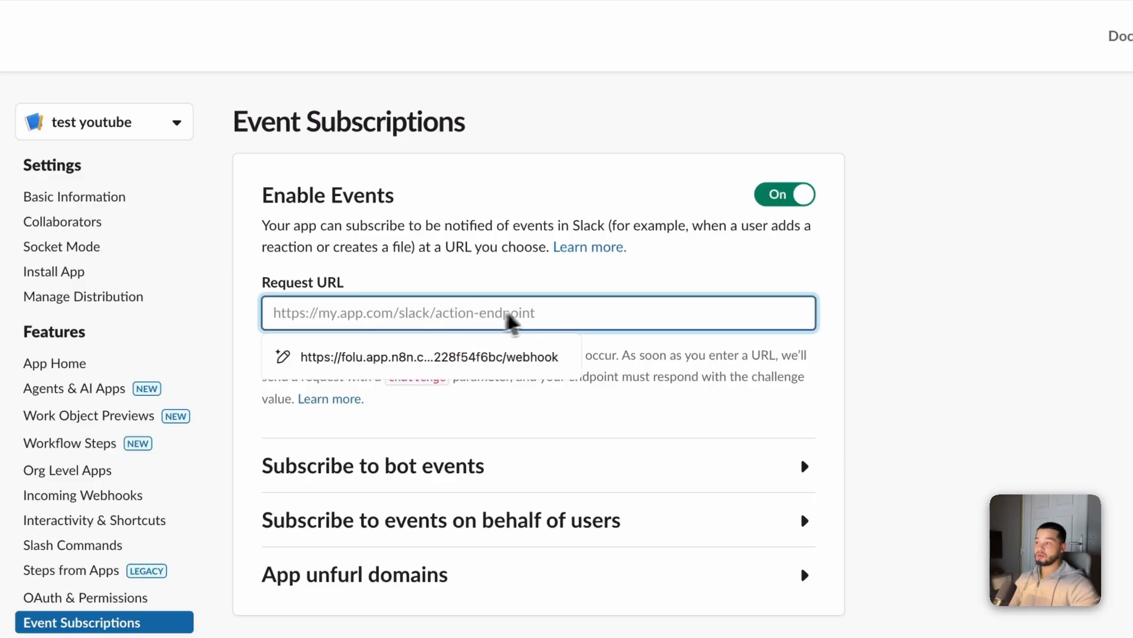
pyautogui.moveTo(260, 288); pyautogui.dragTo(413, 298)
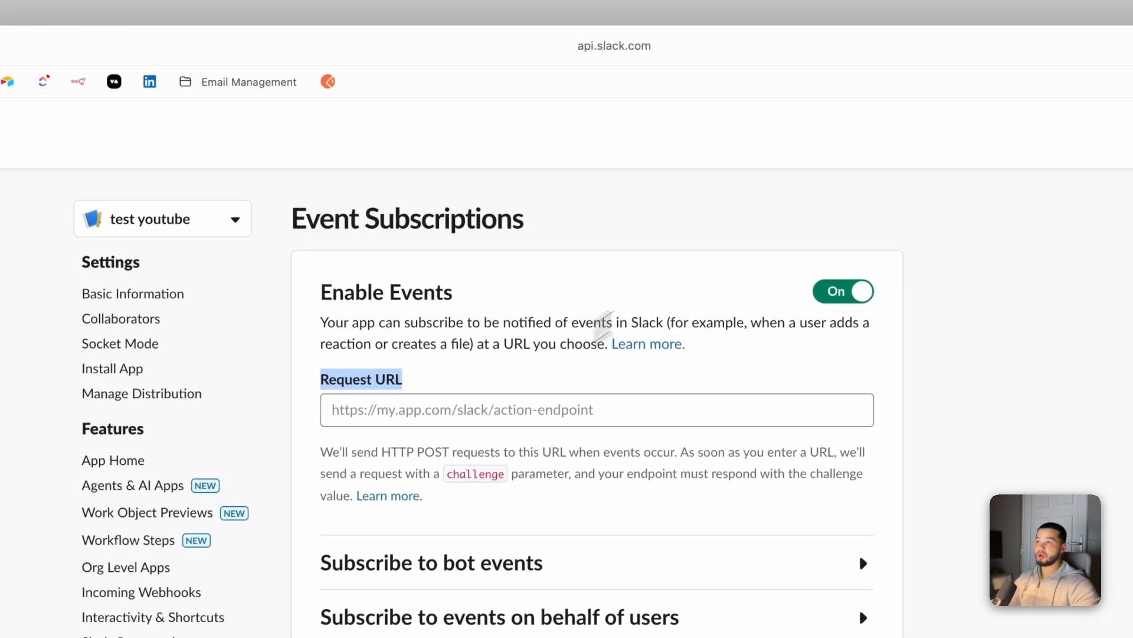
# Switch to the n8n workflow, open the Slack Trigger node and copy its test webhook URL.
pyautogui.click(336, 7)
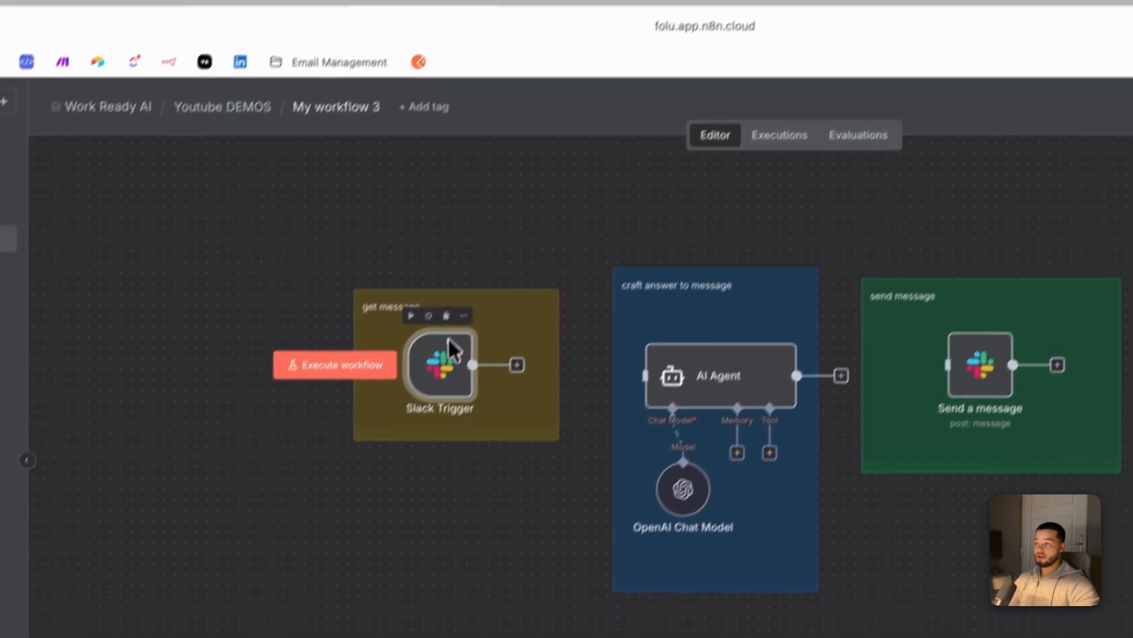
pyautogui.doubleClick(448, 351)
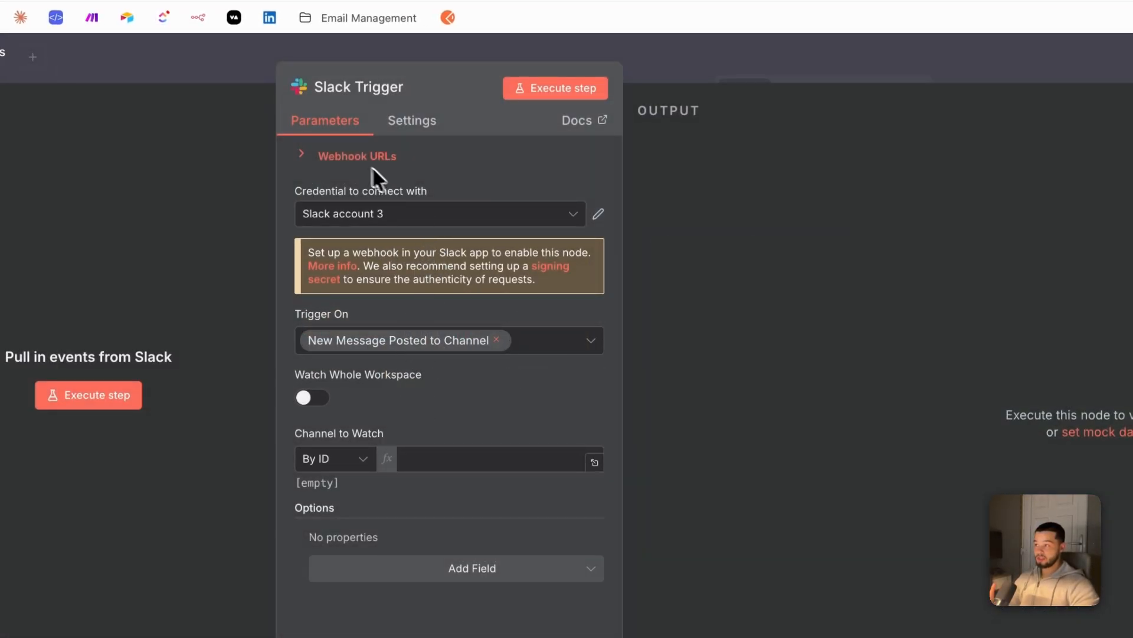
pyautogui.click(302, 157)
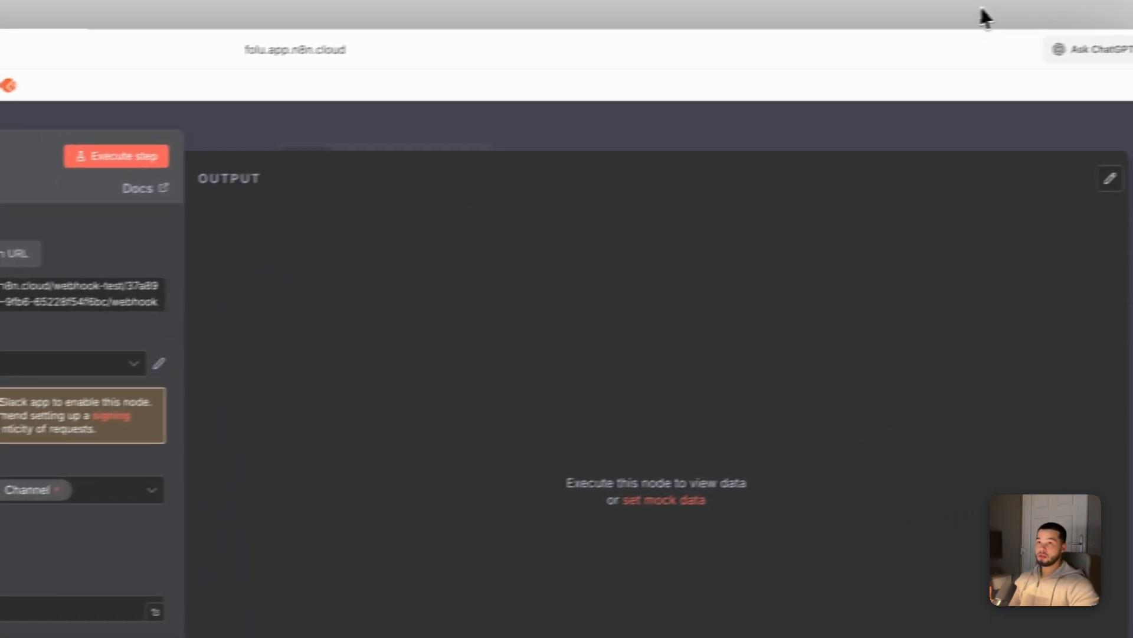
# Back in the Slack app's Event Subscriptions, paste the n8n test webhook URL as the Request URL.
pyautogui.click(984, 17)
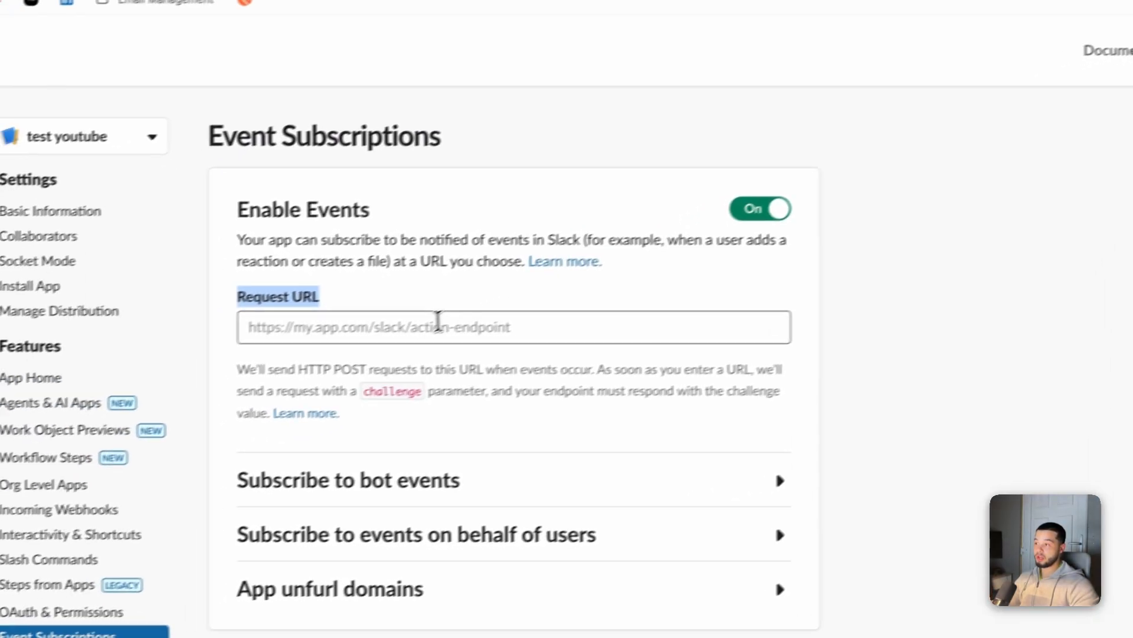
pyautogui.click(438, 322)
pyautogui.hotkey('ctrl', 'v')
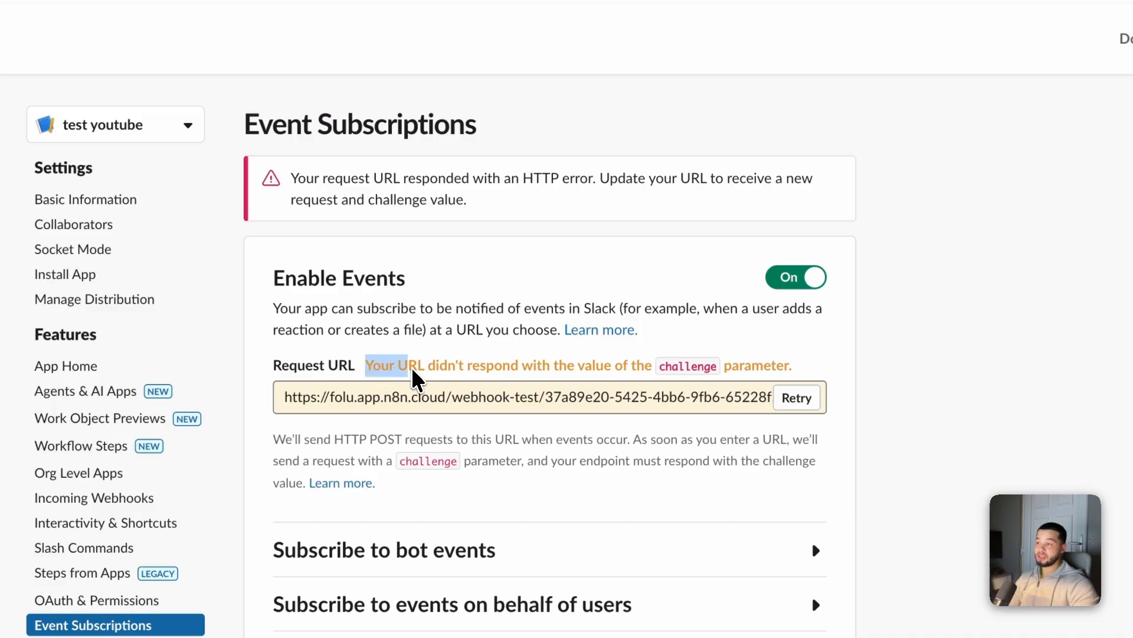
# Start the n8n Slack Trigger listening for a test event and retry the Request URL verification in the Slack app's Event Subscriptions.
pyautogui.moveTo(417, 379); pyautogui.dragTo(596, 384)
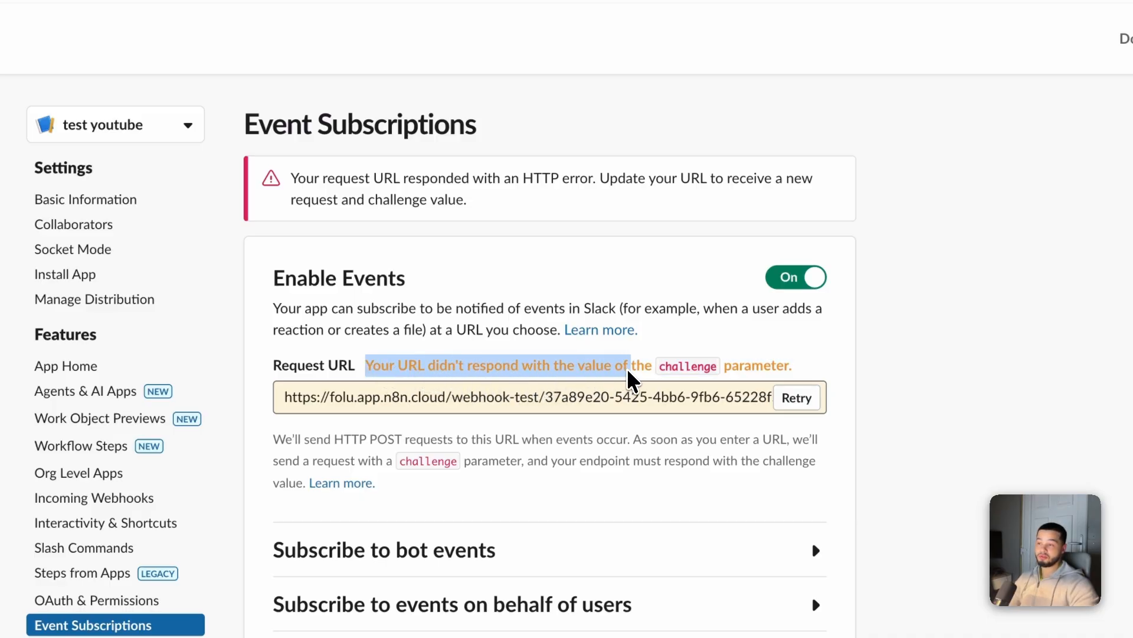
pyautogui.moveTo(671, 380); pyautogui.dragTo(805, 380)
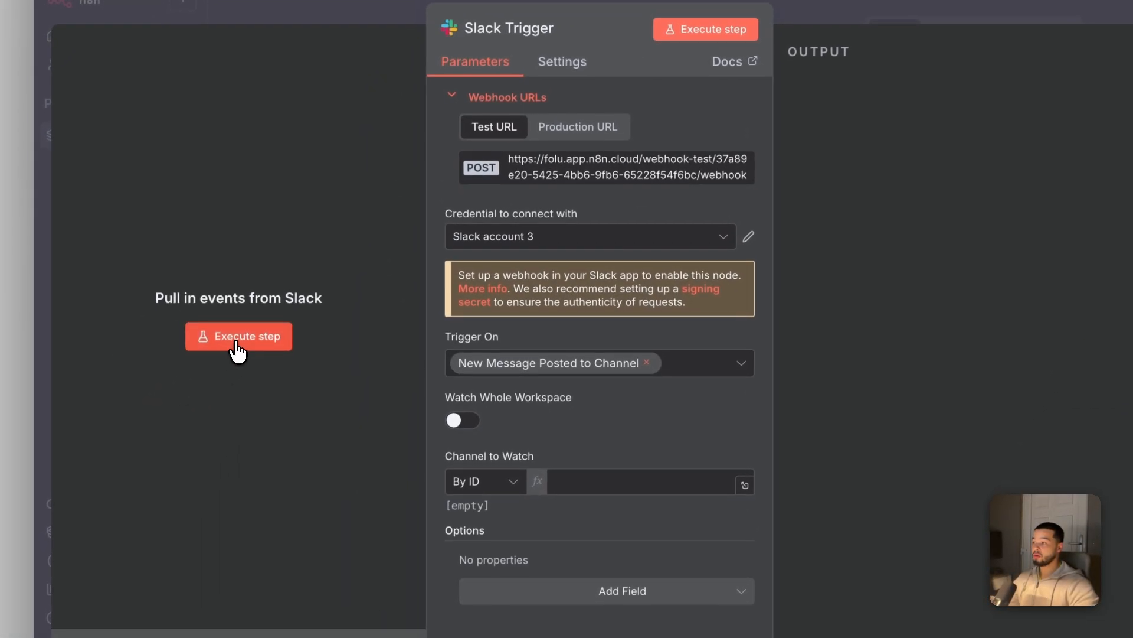
pyautogui.click(238, 348)
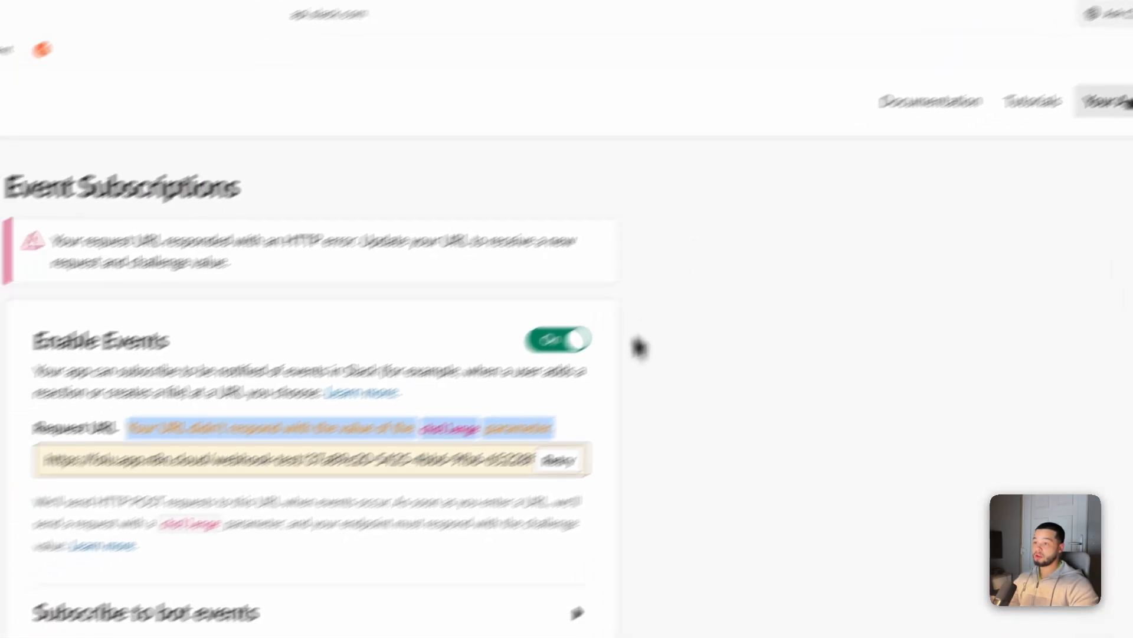
pyautogui.click(706, 389)
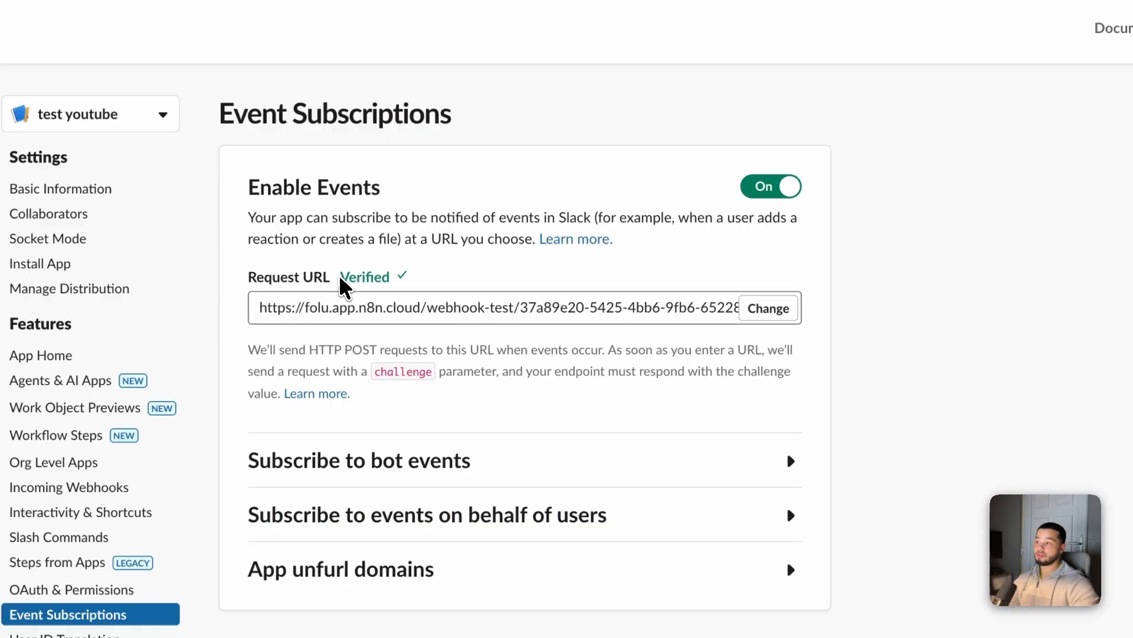
pyautogui.moveTo(342, 278); pyautogui.dragTo(391, 279)
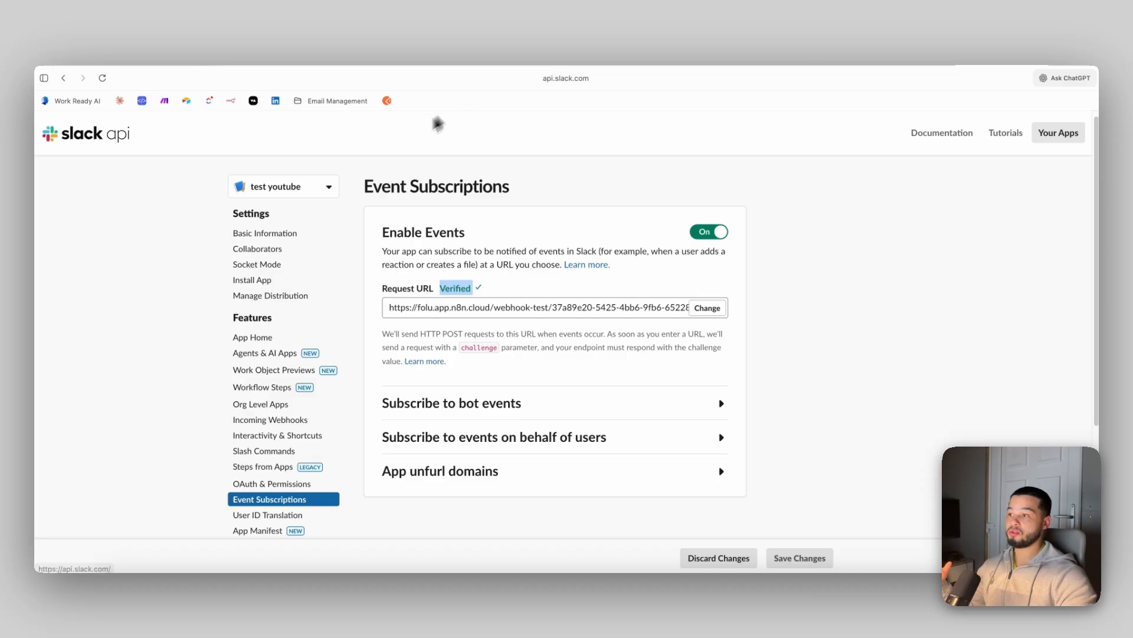
# Under the Slack app's bot event subscriptions, add the app_mention bot user event.
pyautogui.scroll(-1, 652, 407)
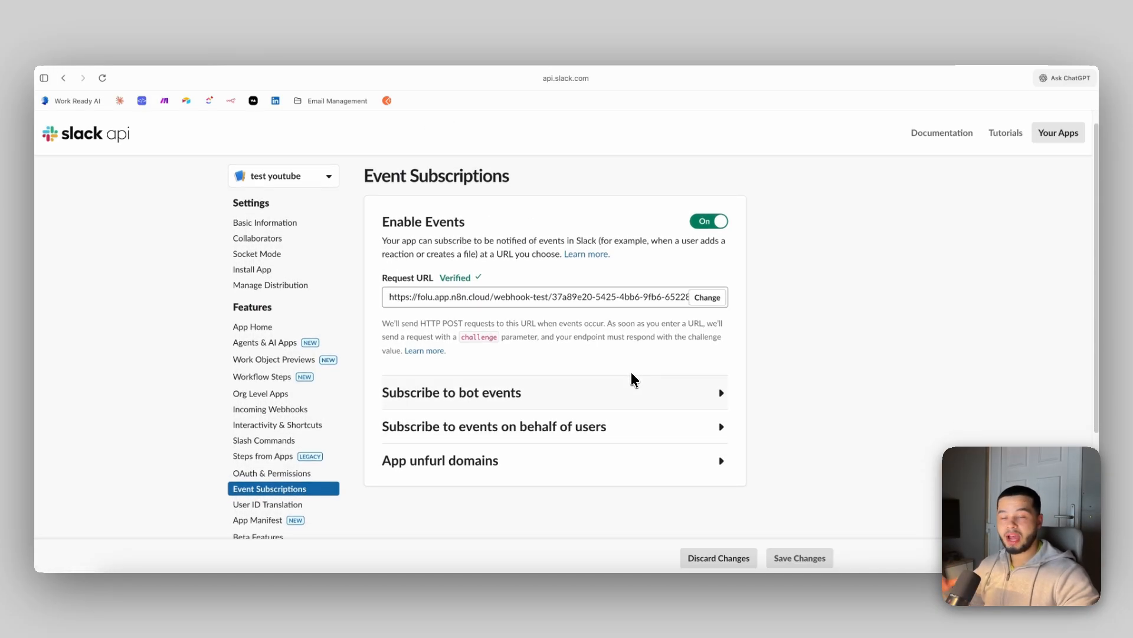
pyautogui.scroll(-2, 622, 383)
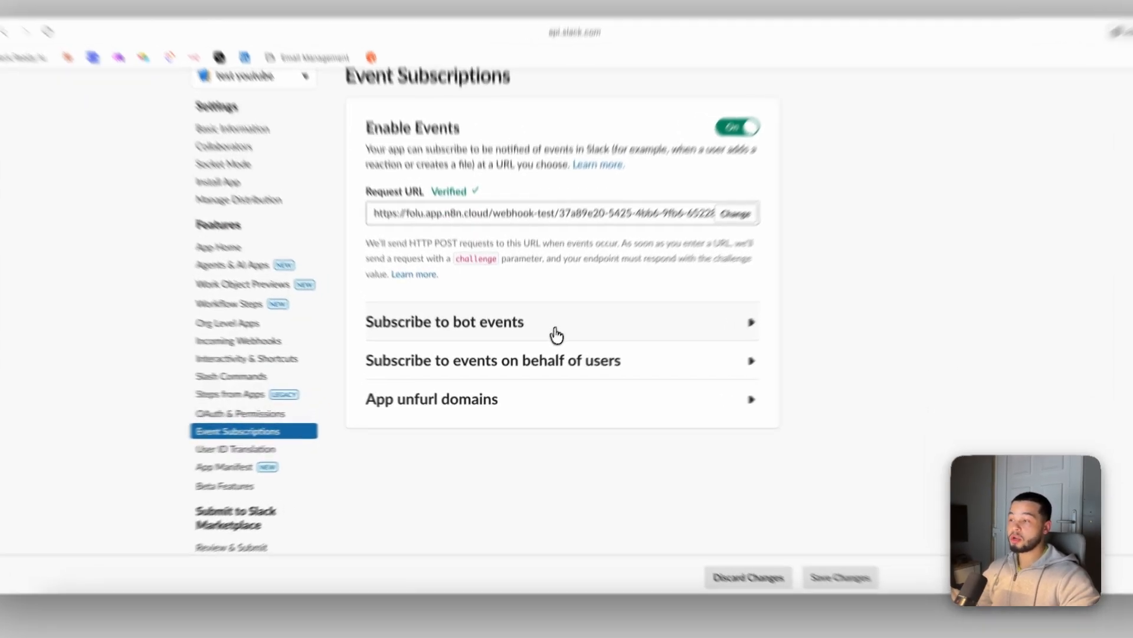
pyautogui.click(552, 333)
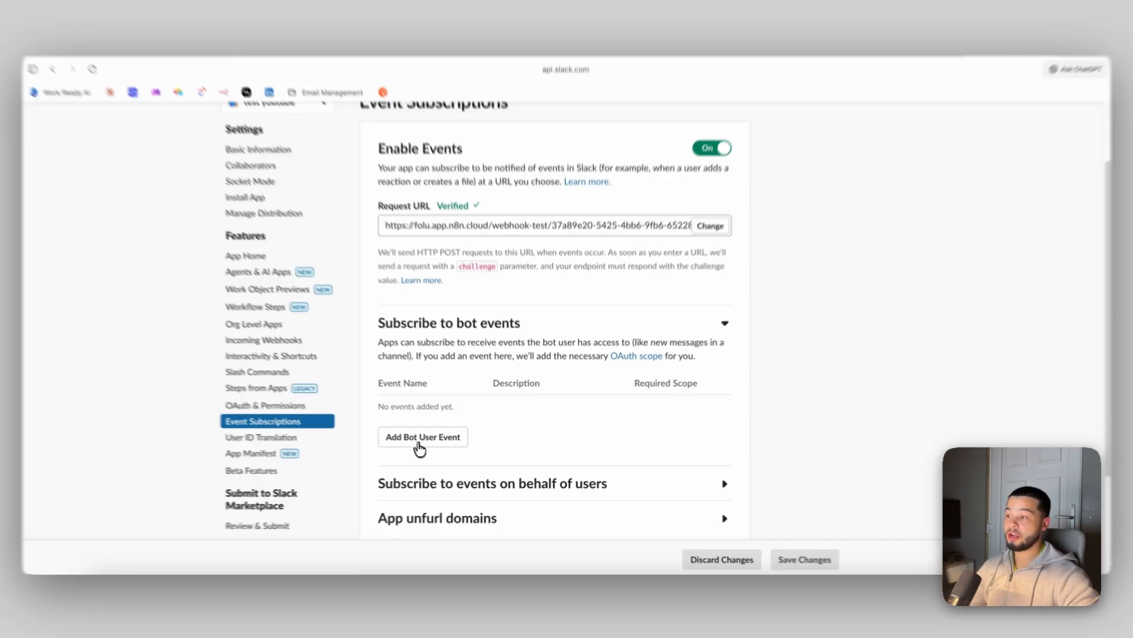
pyautogui.click(426, 438)
pyautogui.scroll(-2, 551, 399)
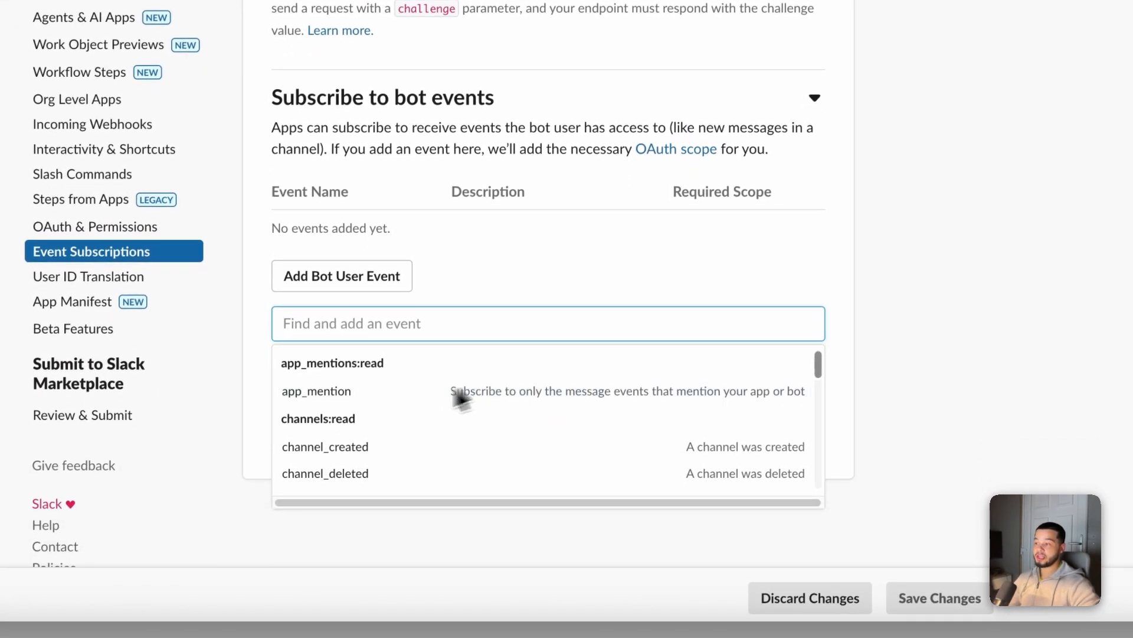
pyautogui.click(364, 391)
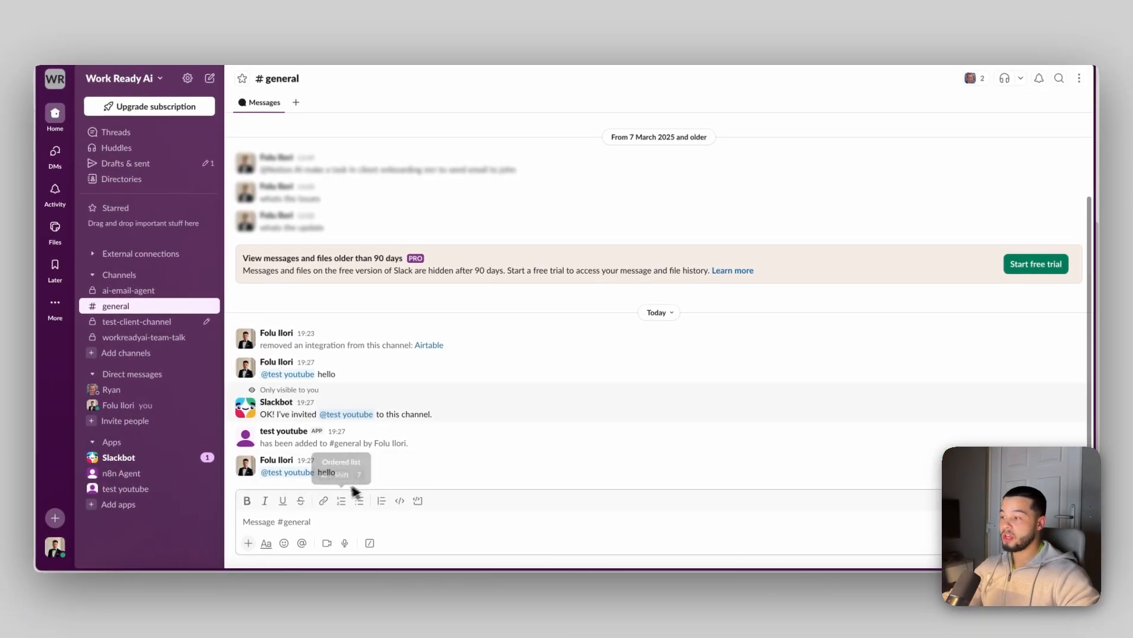
pyautogui.write('@b')
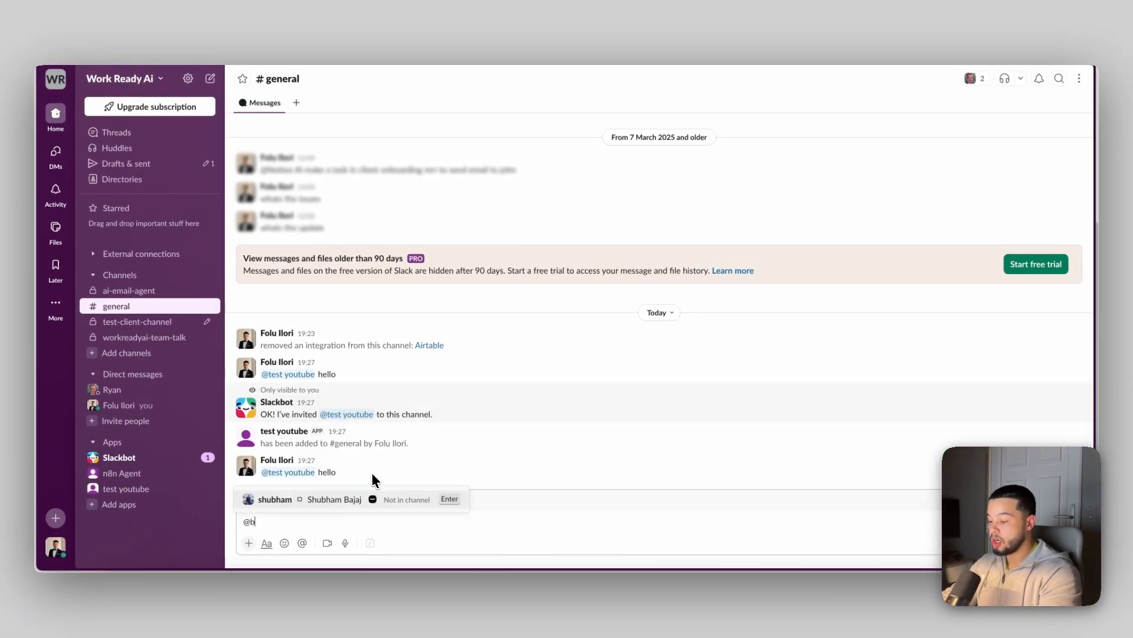
pyautogui.write('ot hello')
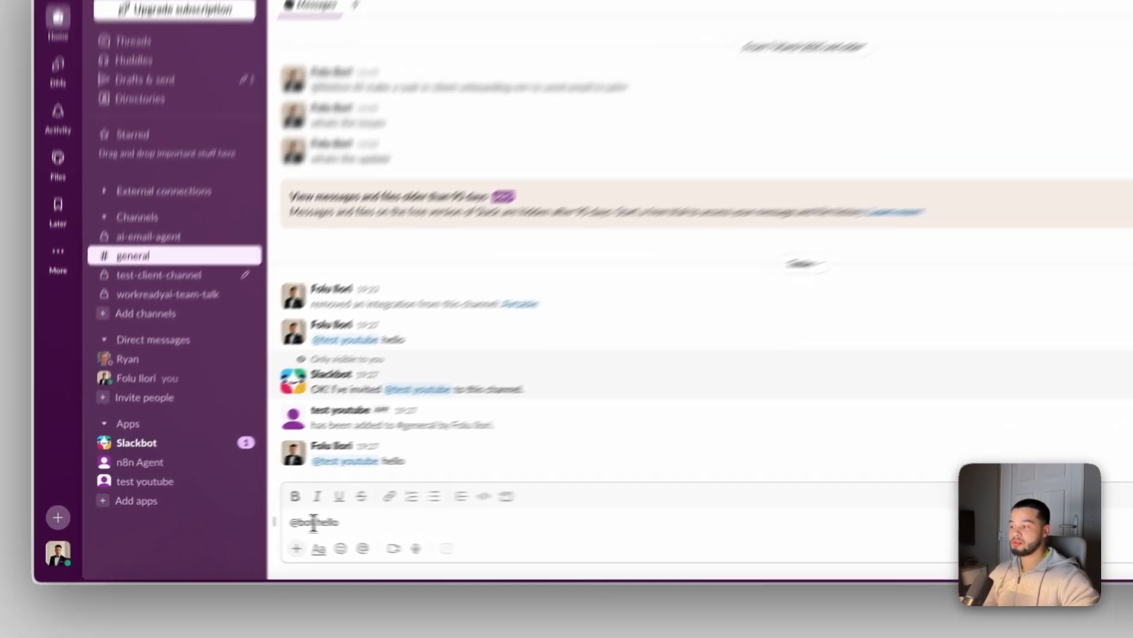
pyautogui.doubleClick(313, 522)
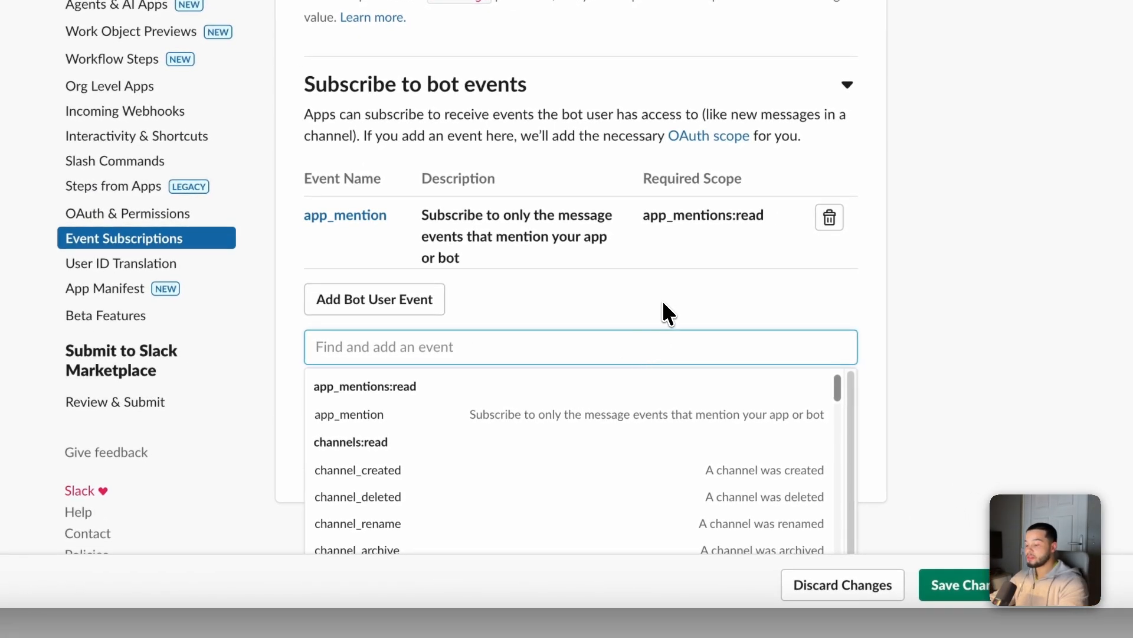
# Back in the Slack app's Event Subscriptions, add the message.im and message.channels bot events and save the changes.
pyautogui.write('im')
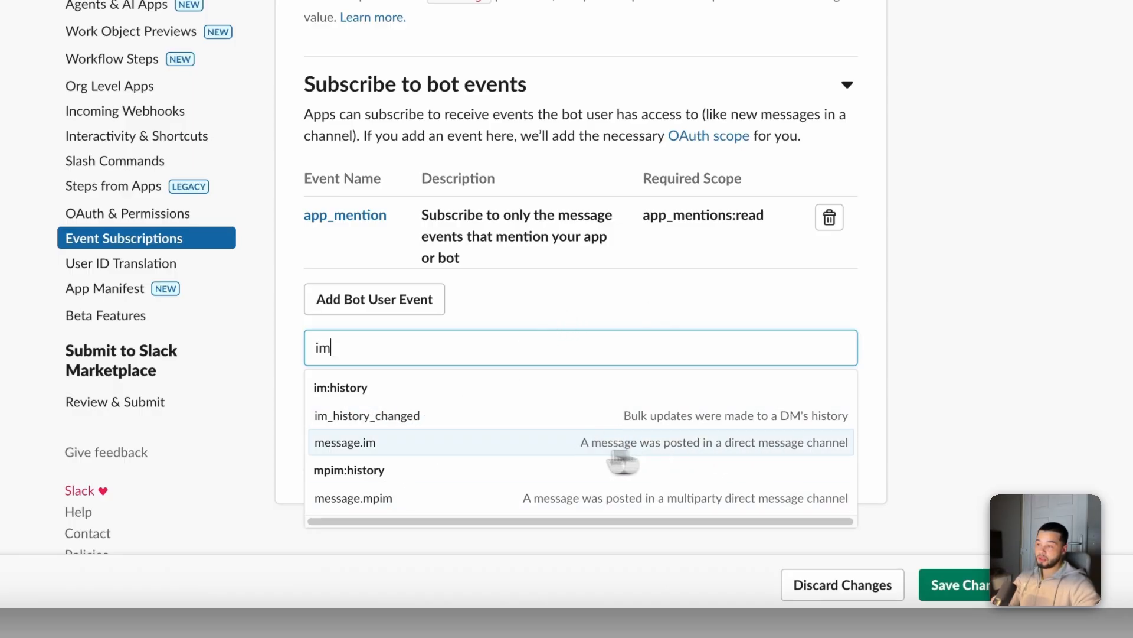
pyautogui.click(416, 453)
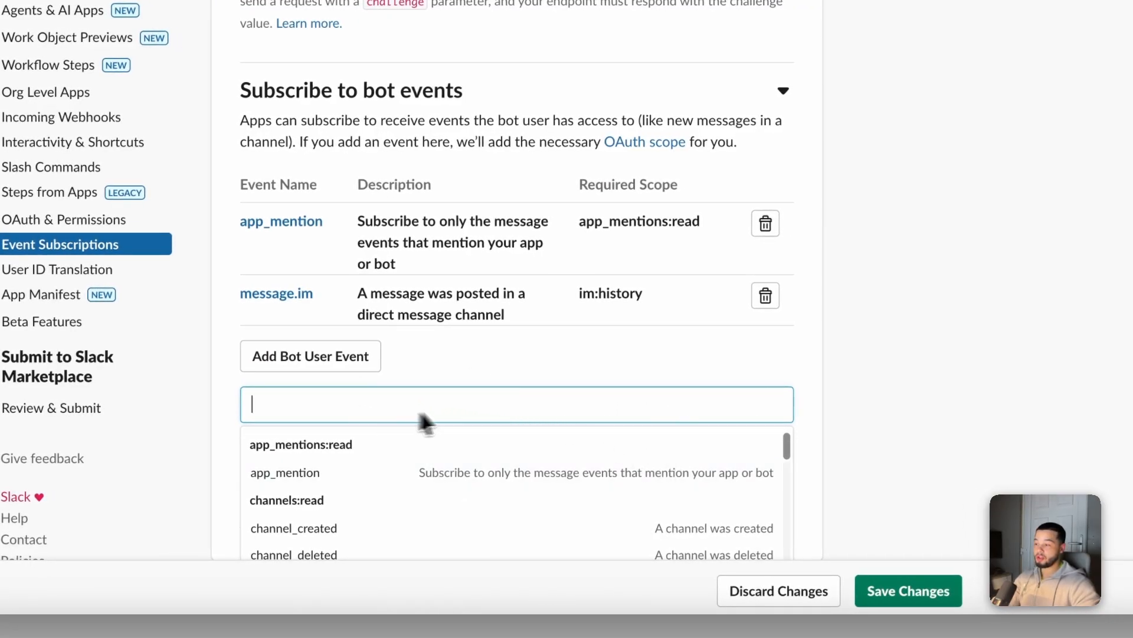
pyautogui.write('a message')
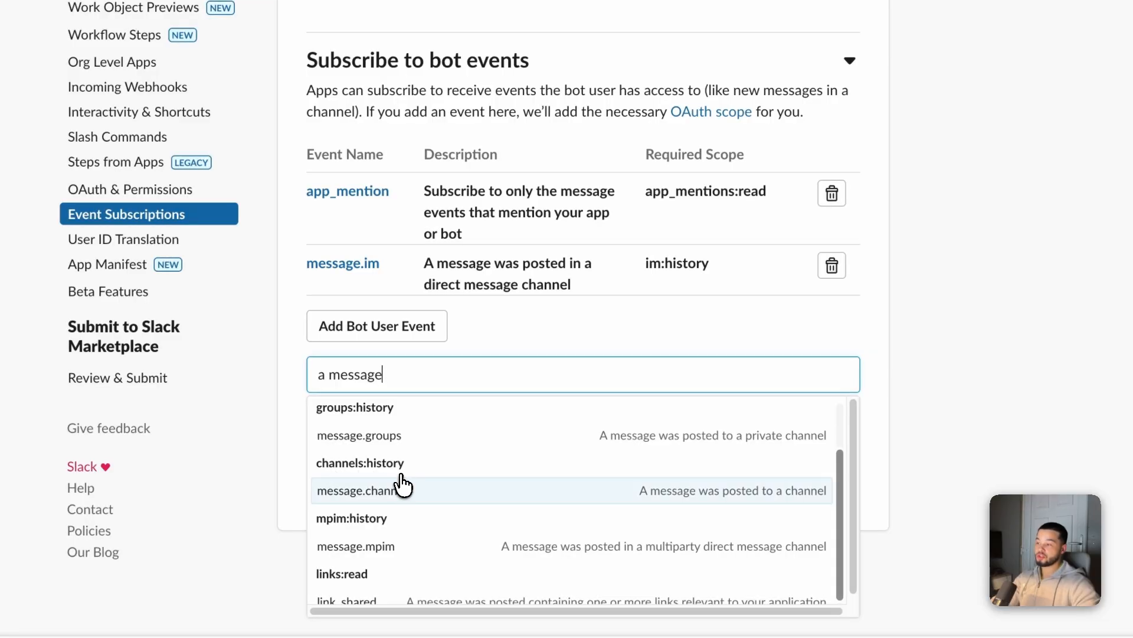
pyautogui.click(702, 503)
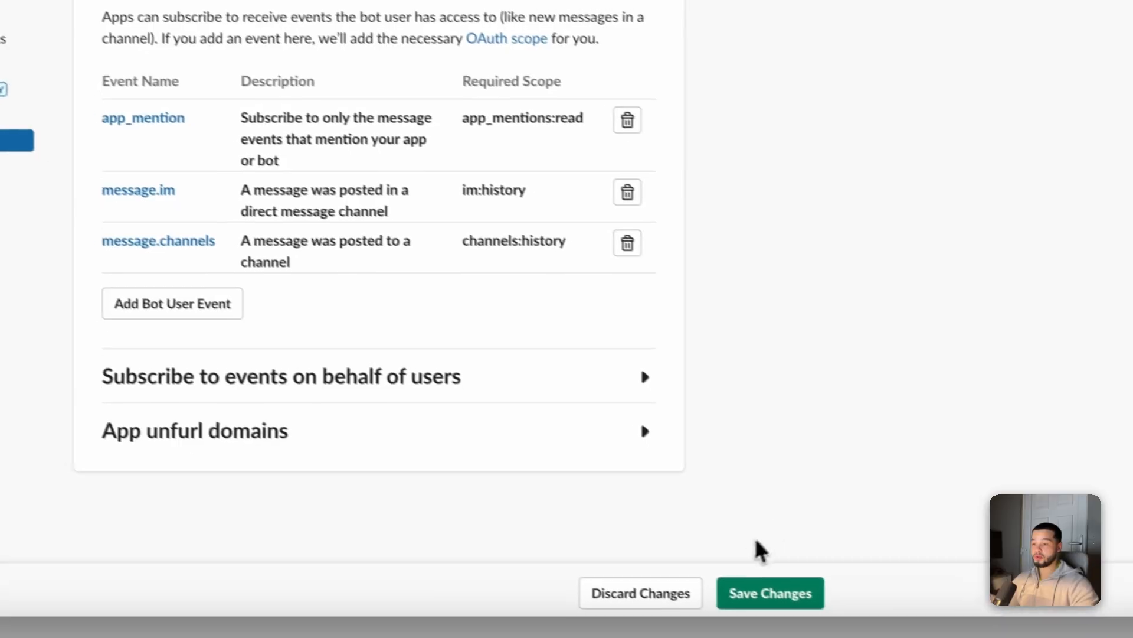
pyautogui.click(773, 593)
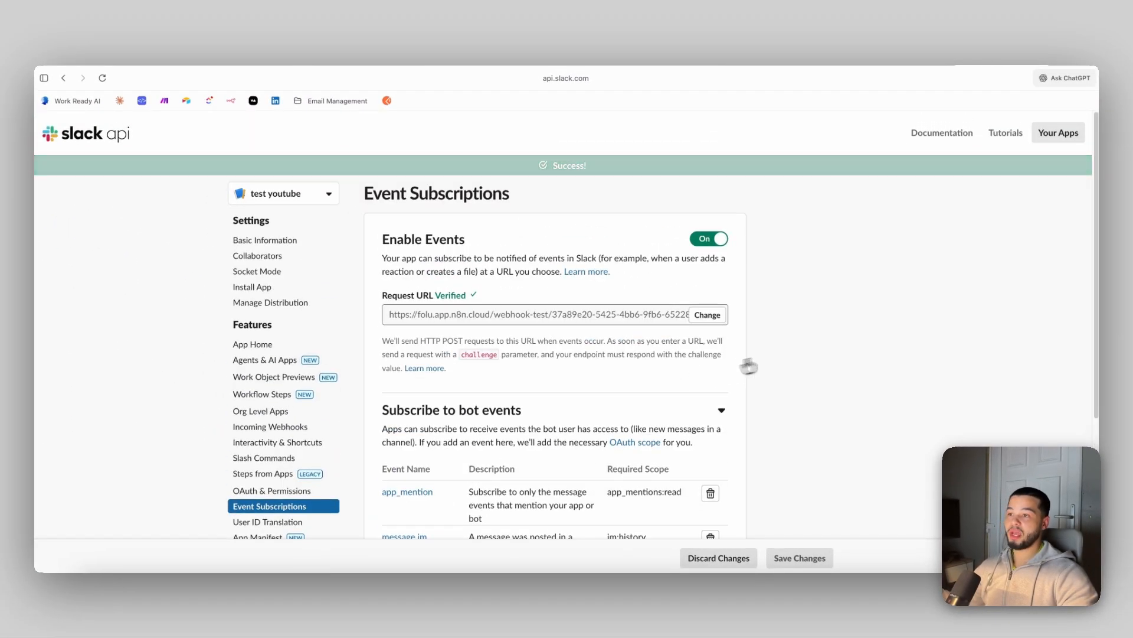
# Review the saved bot events and reinstall the app to the Work Ready Ai workspace from its installation settings.
pyautogui.scroll(-3, 821, 366)
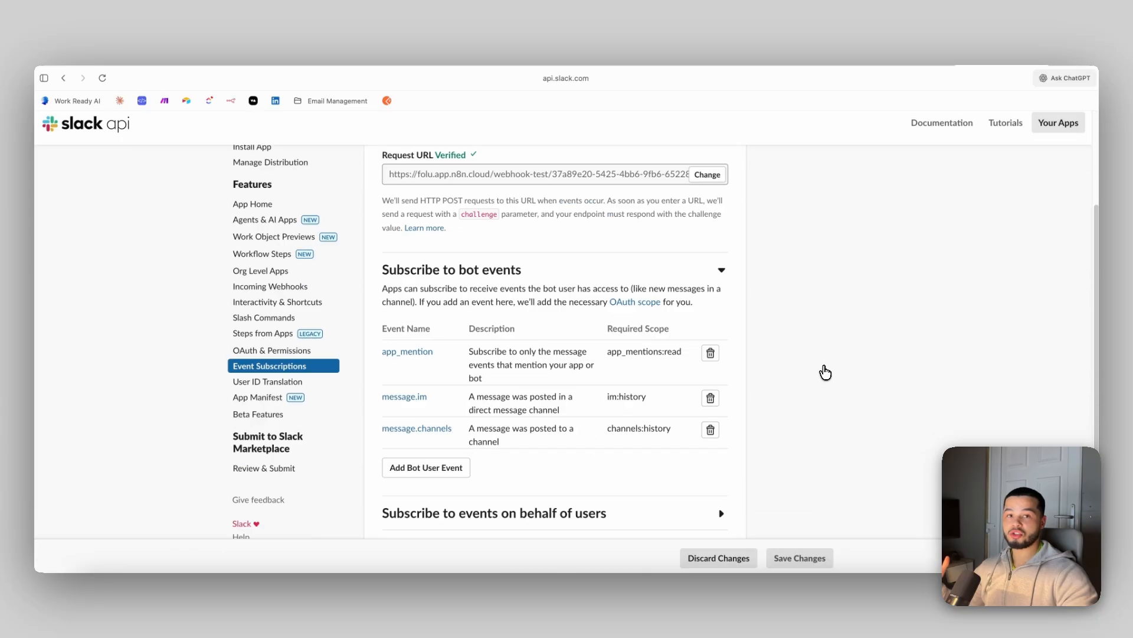
pyautogui.scroll(3, 825, 372)
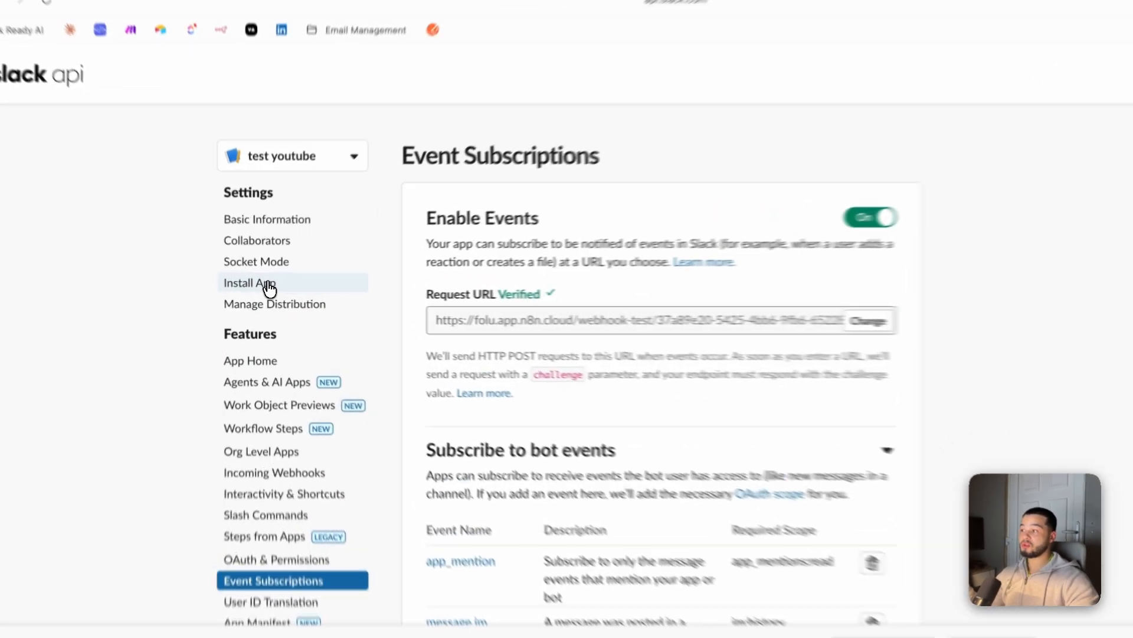
pyautogui.click(252, 286)
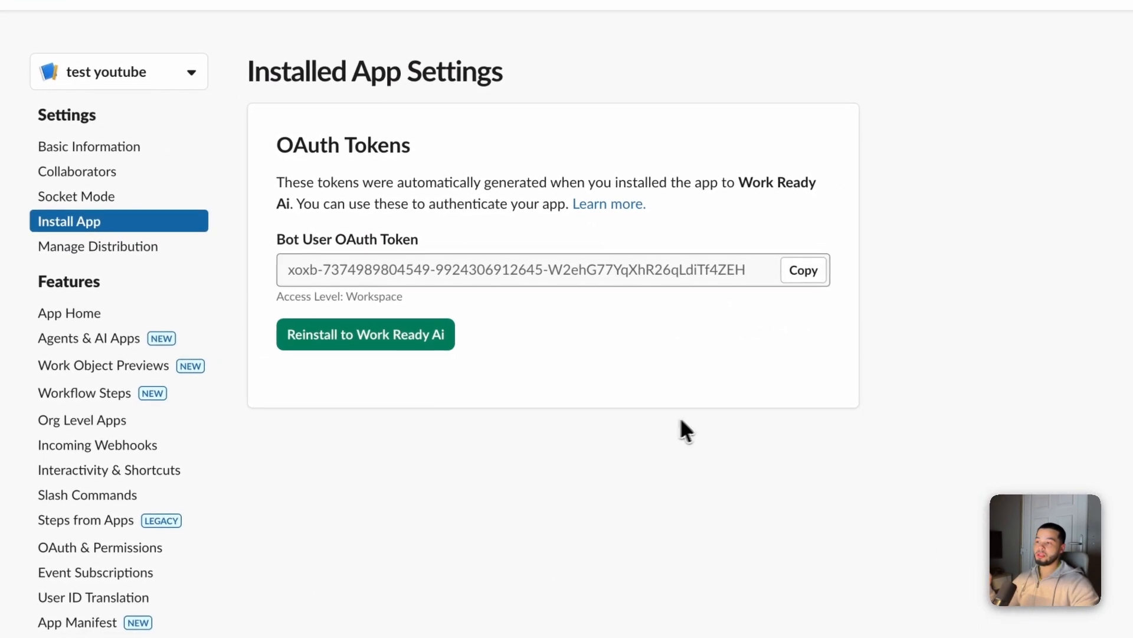
pyautogui.click(344, 338)
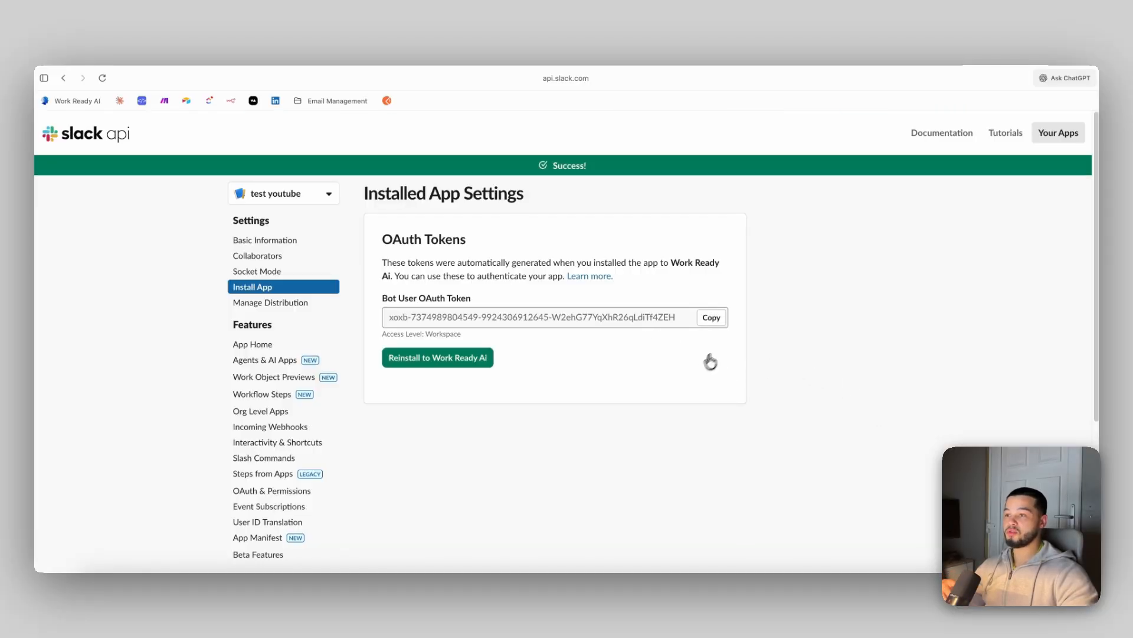
# In n8n, review the Slack Trigger's webhook and trigger settings, and turn on Watch Whole Workspace as a fixed value.
pyautogui.doubleClick(412, 315)
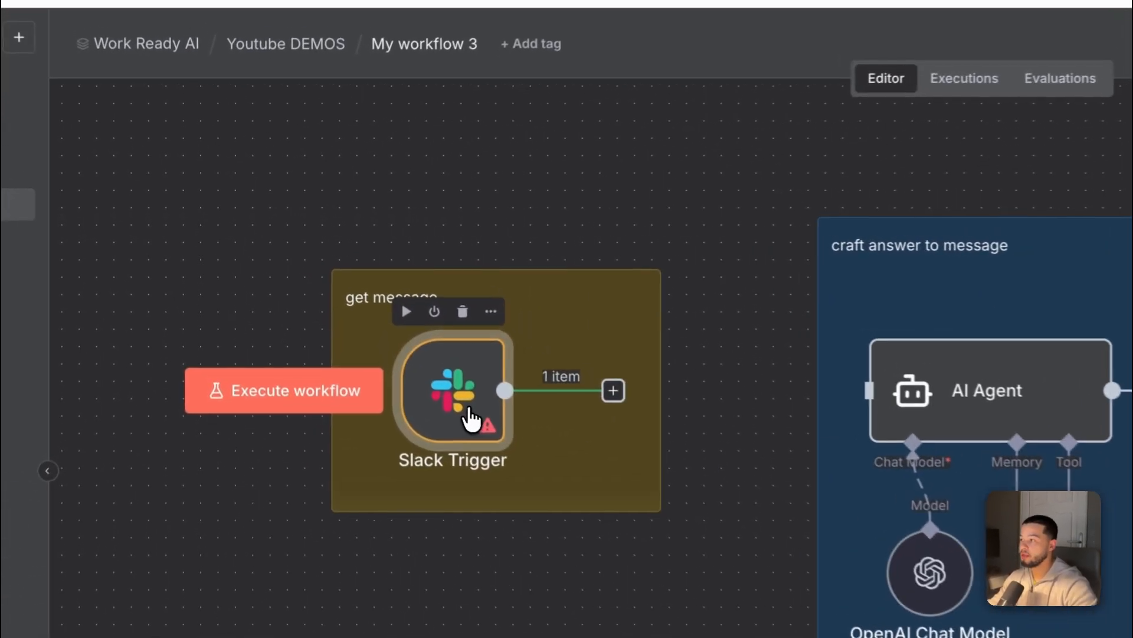
pyautogui.doubleClick(346, 316)
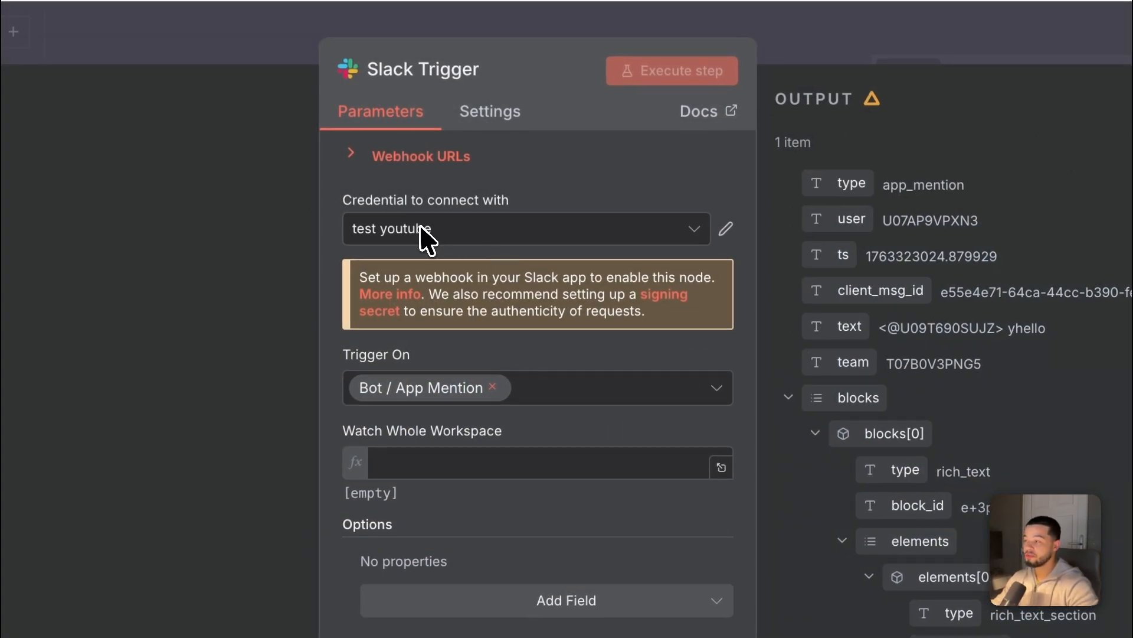
pyautogui.click(425, 157)
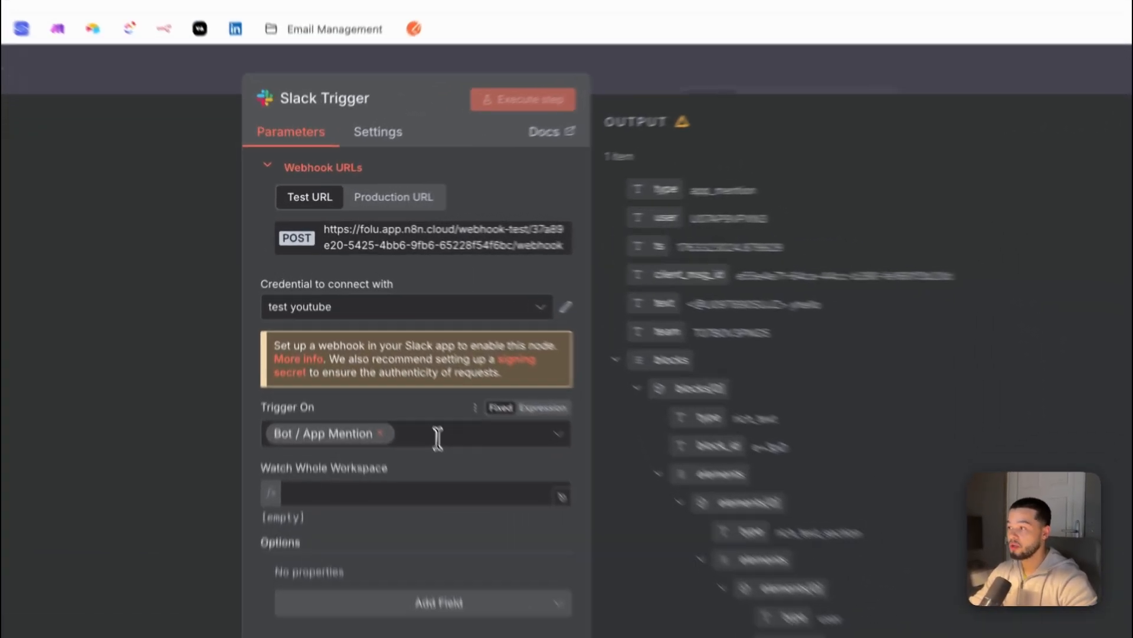
pyautogui.click(395, 359)
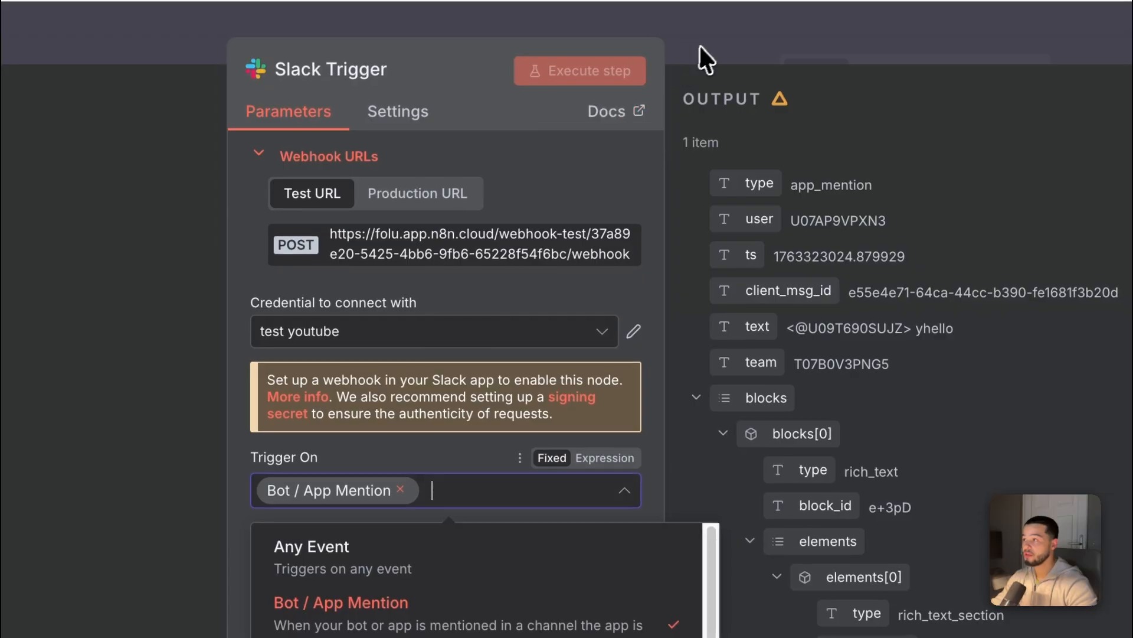
pyautogui.click(732, 46)
pyautogui.doubleClick(363, 438)
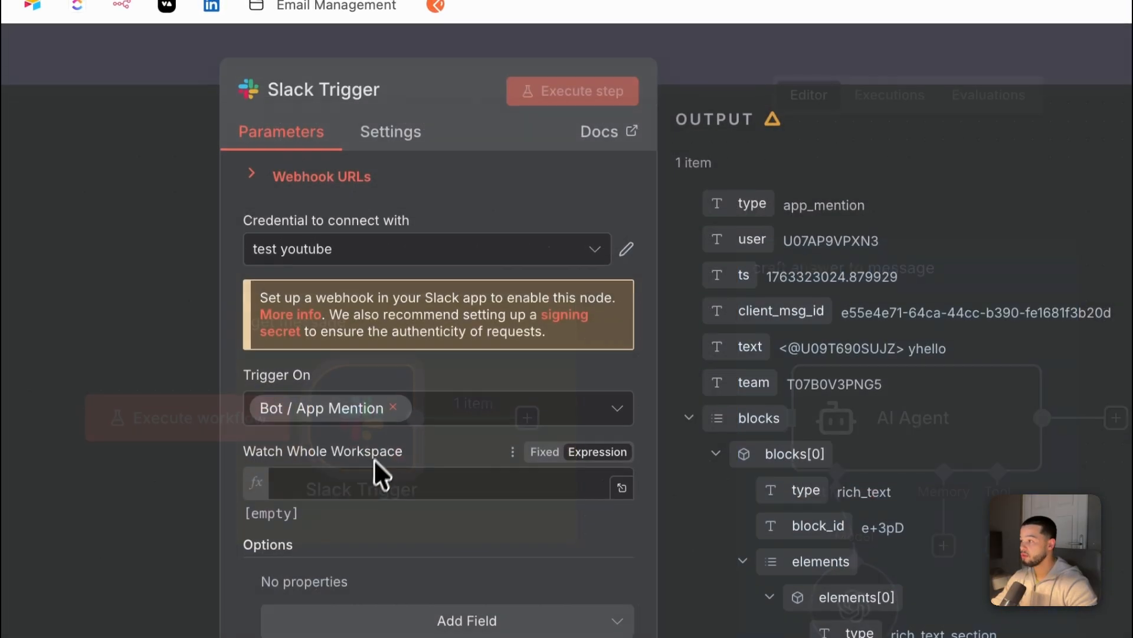
pyautogui.click(490, 406)
pyautogui.click(473, 381)
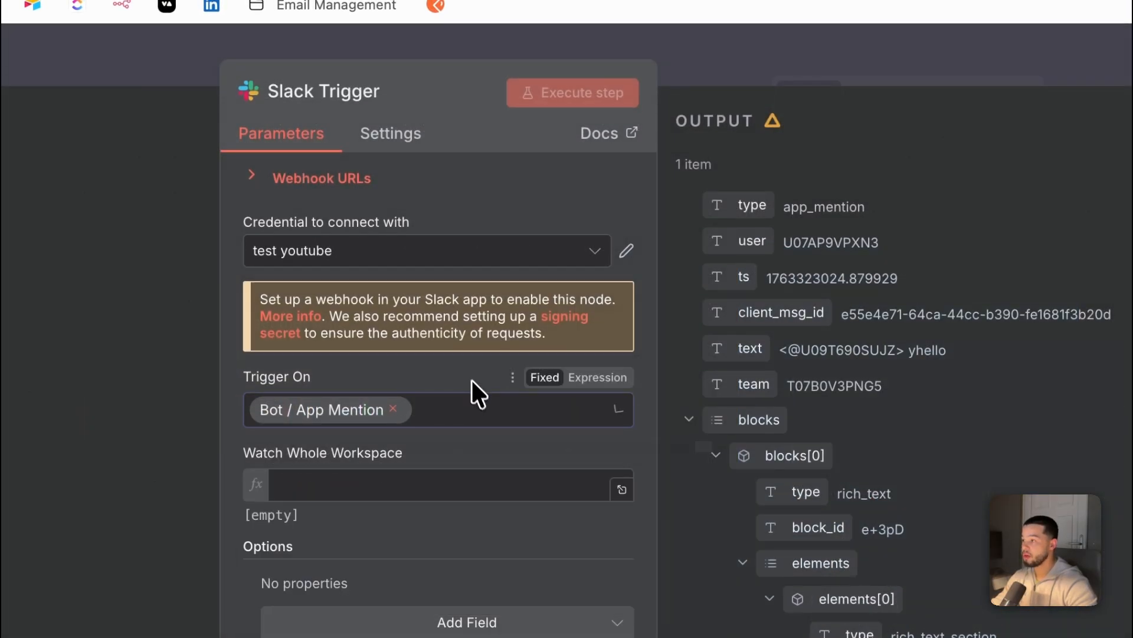
pyautogui.click(546, 456)
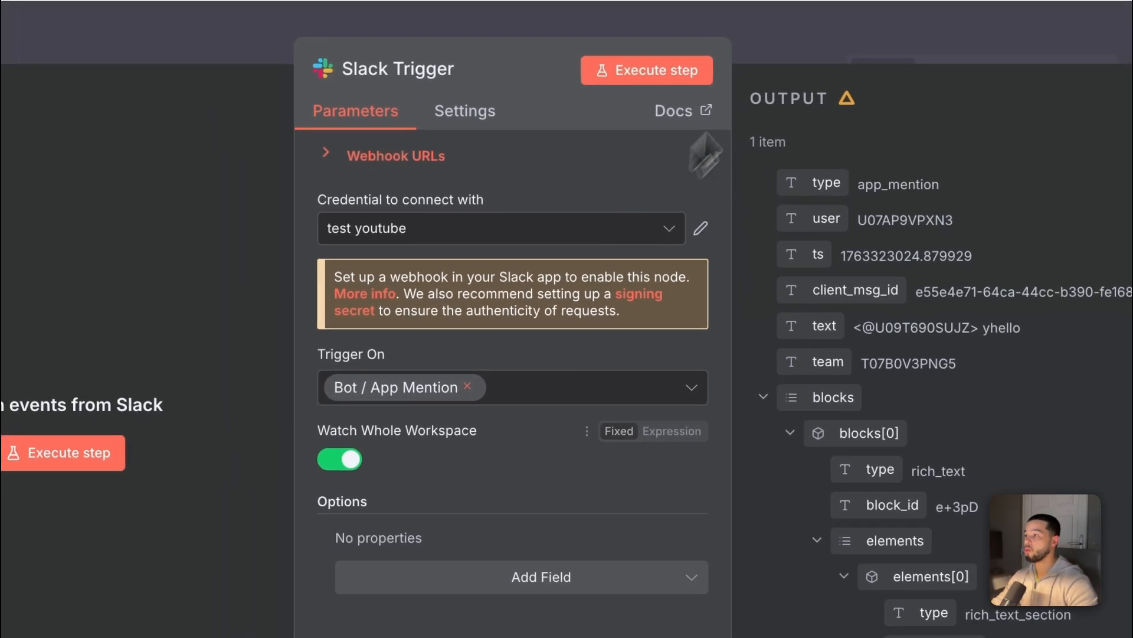
pyautogui.click(715, 72)
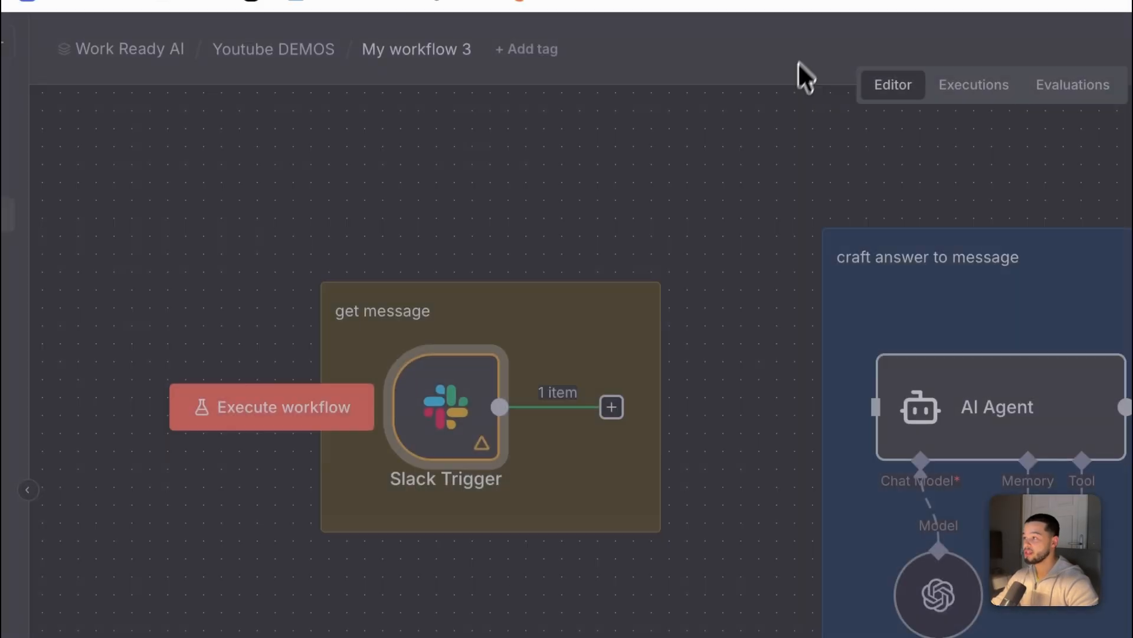
pyautogui.click(291, 426)
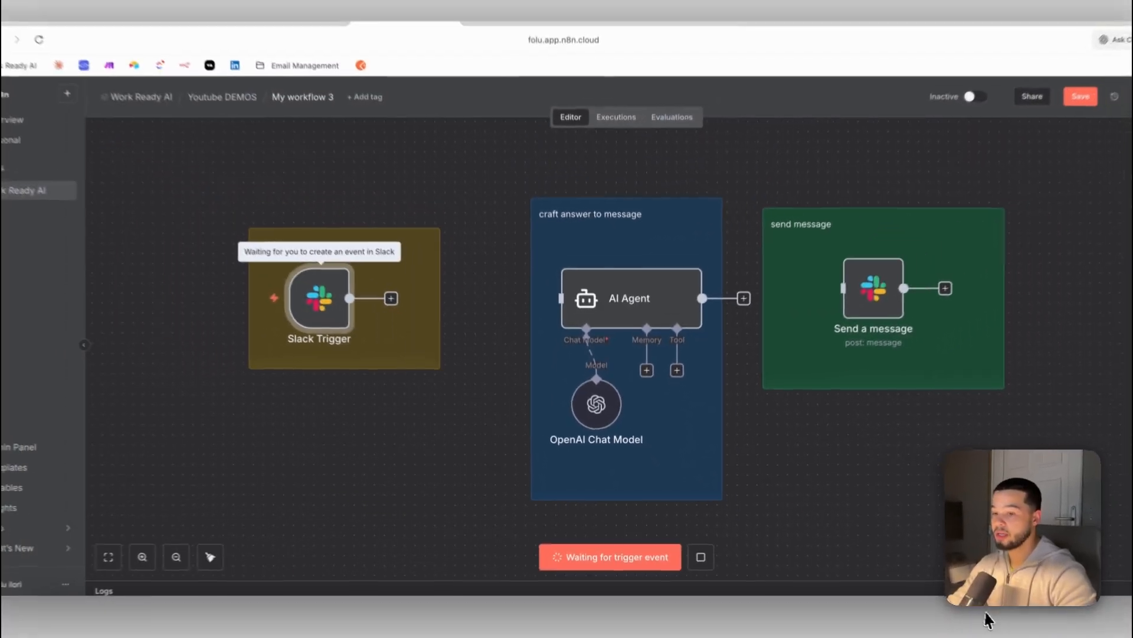
pyautogui.press('super+Tab')
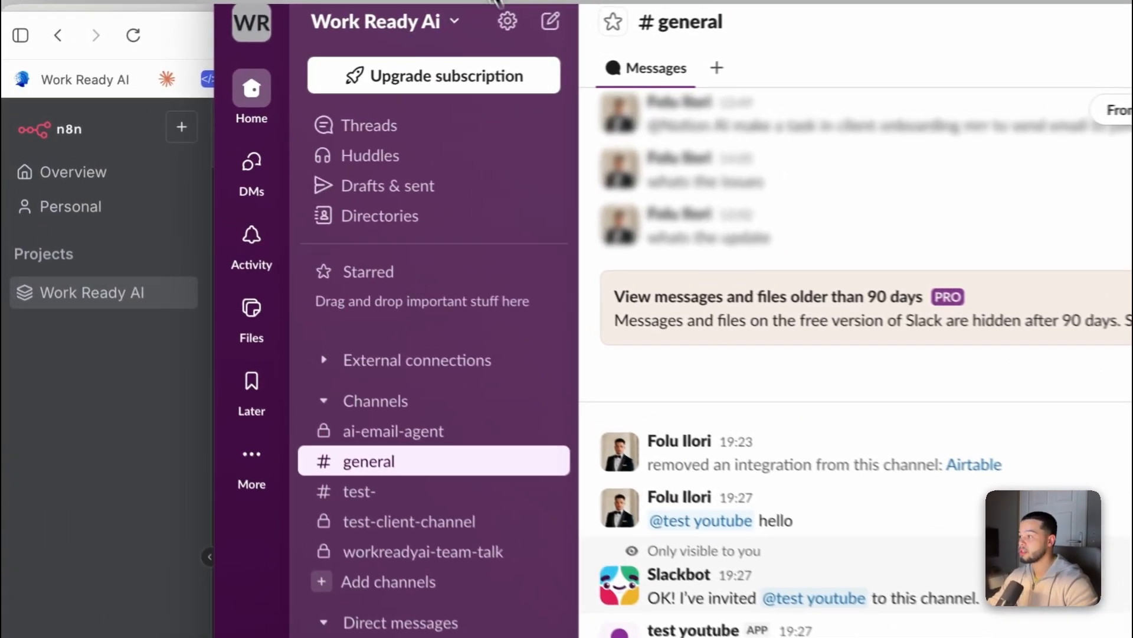
pyautogui.click(358, 466)
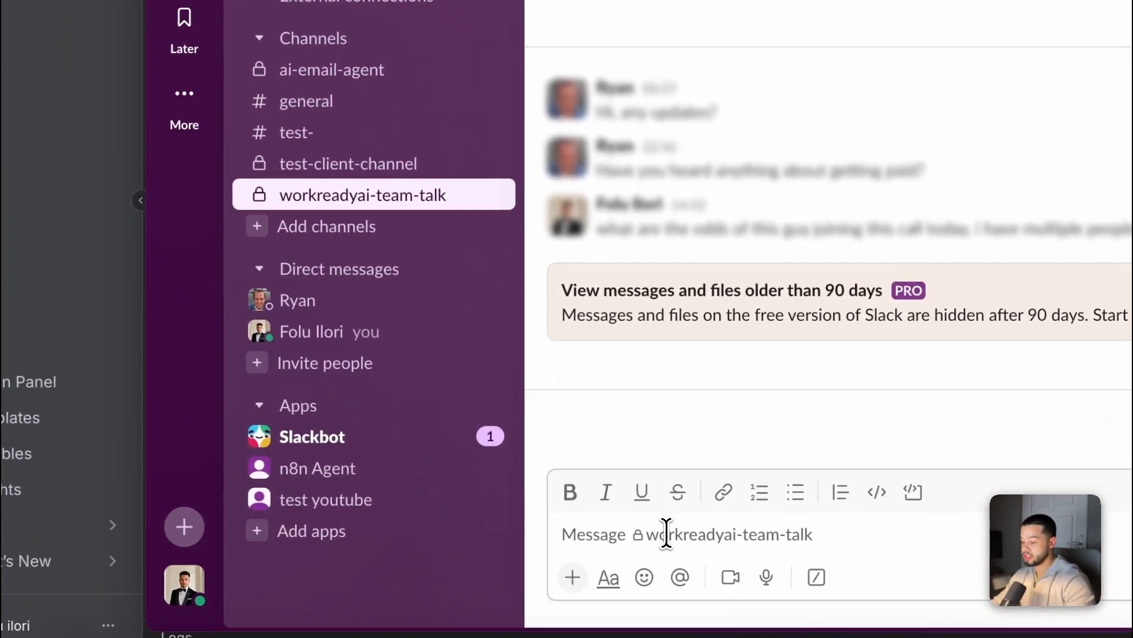
pyautogui.write('@')
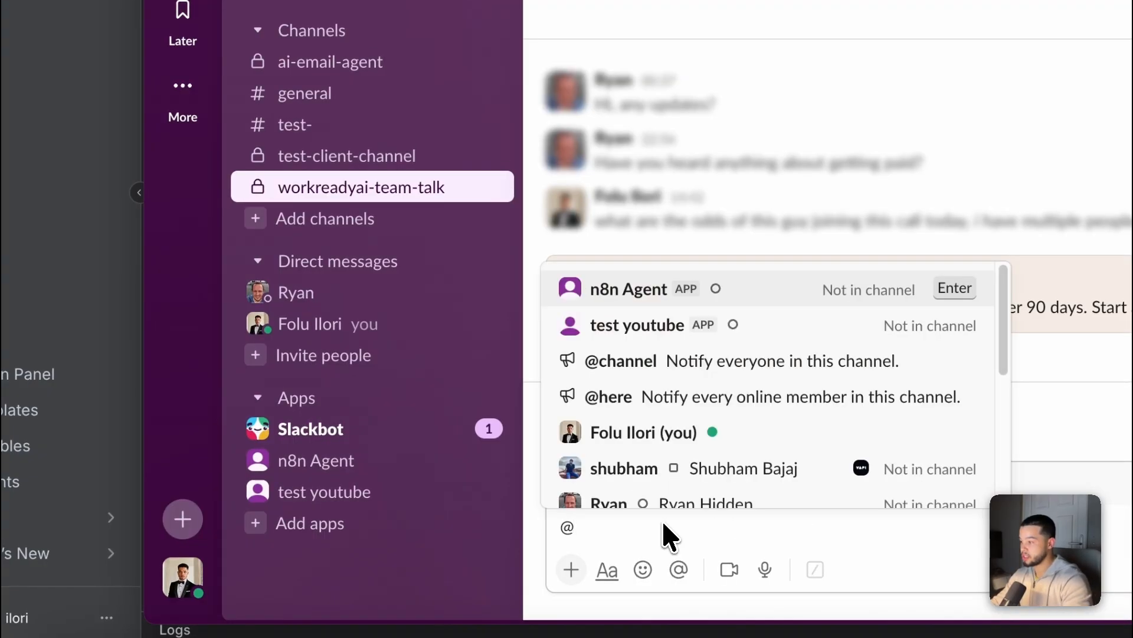
pyautogui.click(606, 345)
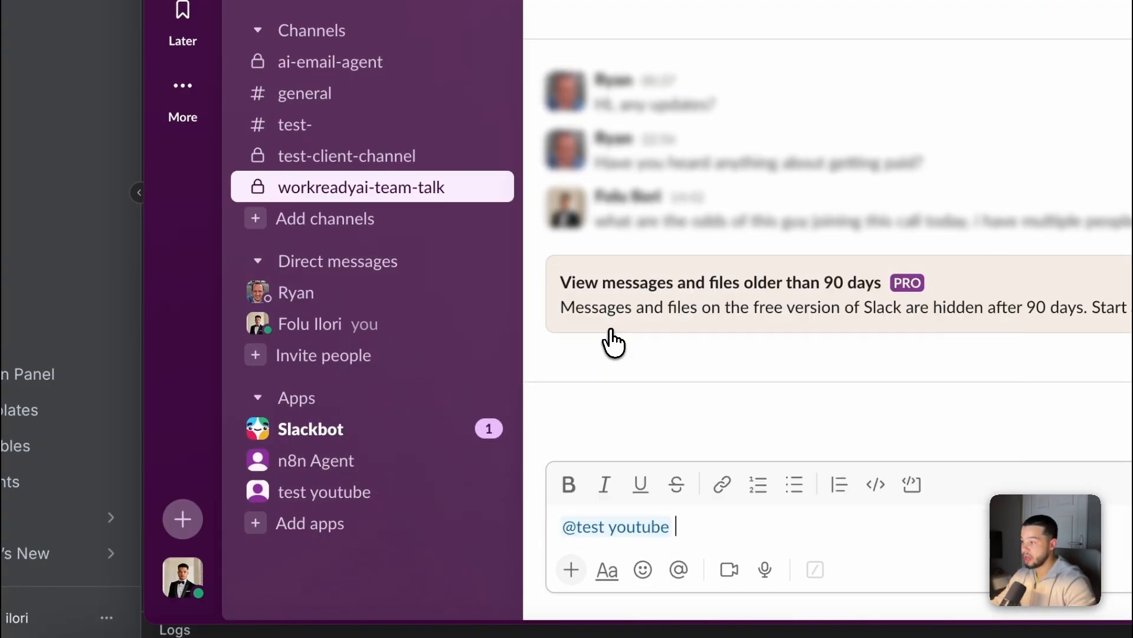
pyautogui.write('hello')
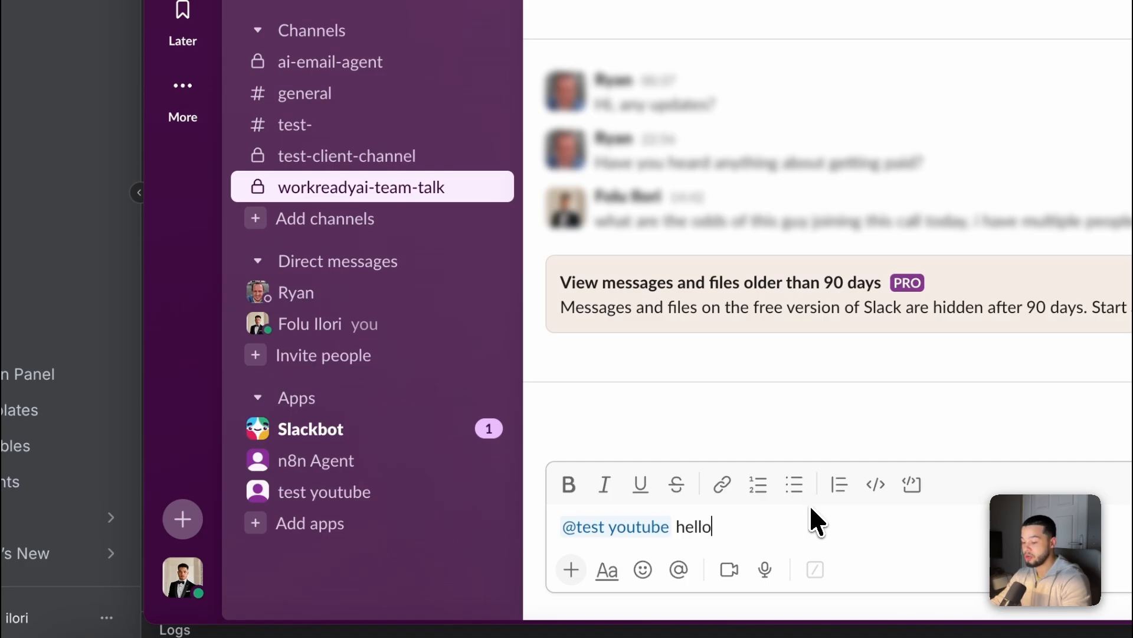
pyautogui.press('Return')
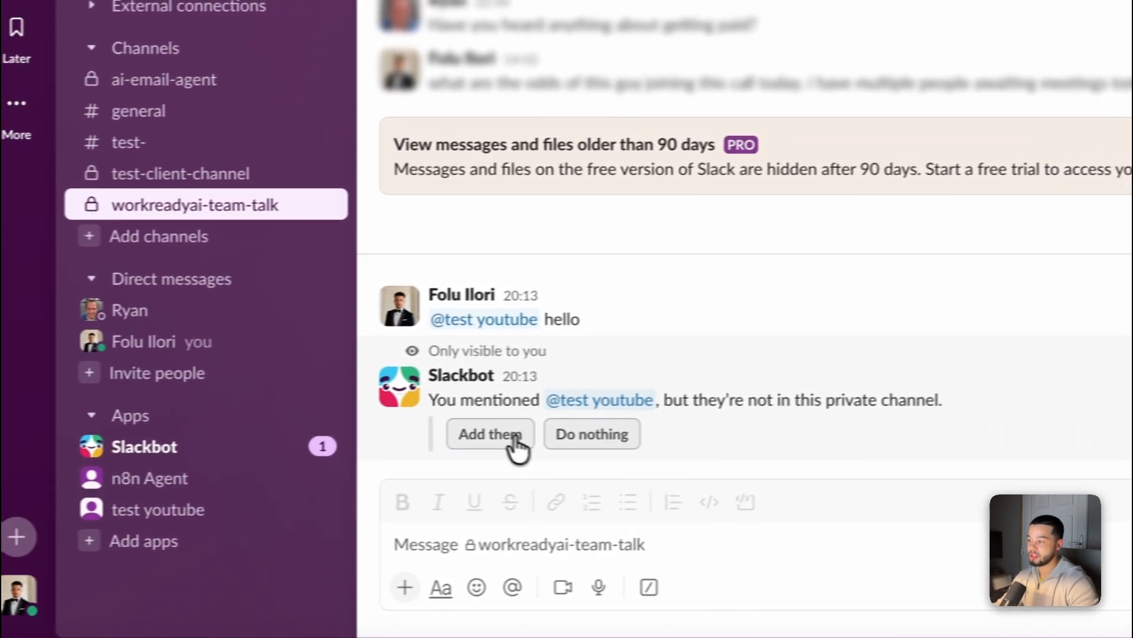
# Add the test youtube app to the private workreadyai-team-talk channel and post the message "heloo there".
pyautogui.click(735, 423)
pyautogui.write('heloo there')
pyautogui.press('Return')
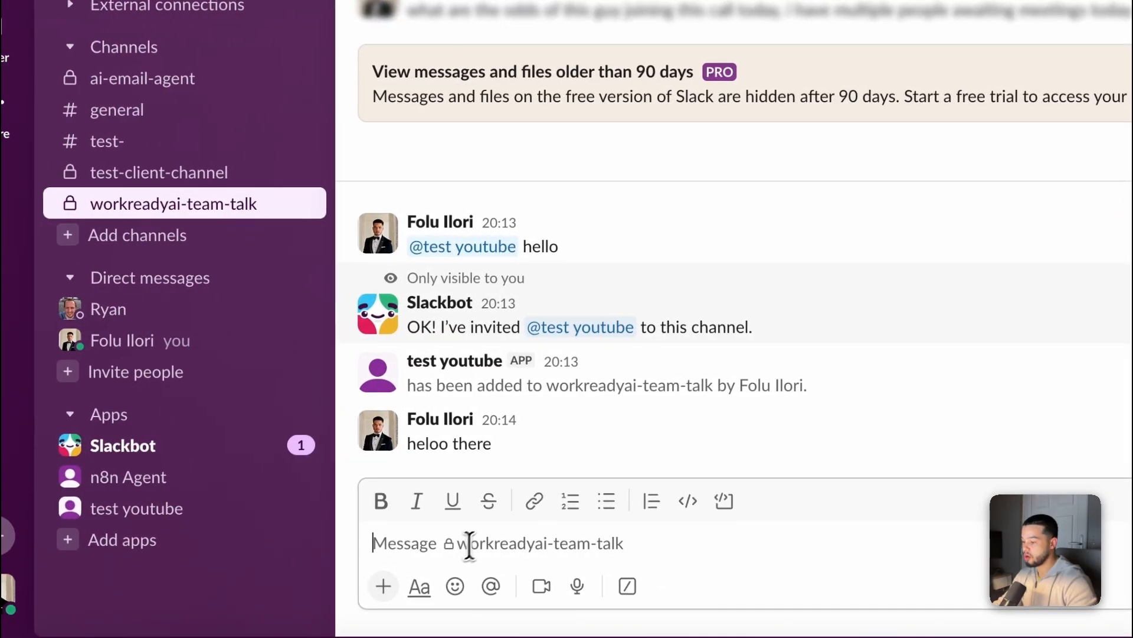
# Start another message in the workreadyai-team-talk channel that mentions the test youtube app.
pyautogui.write('@hell')
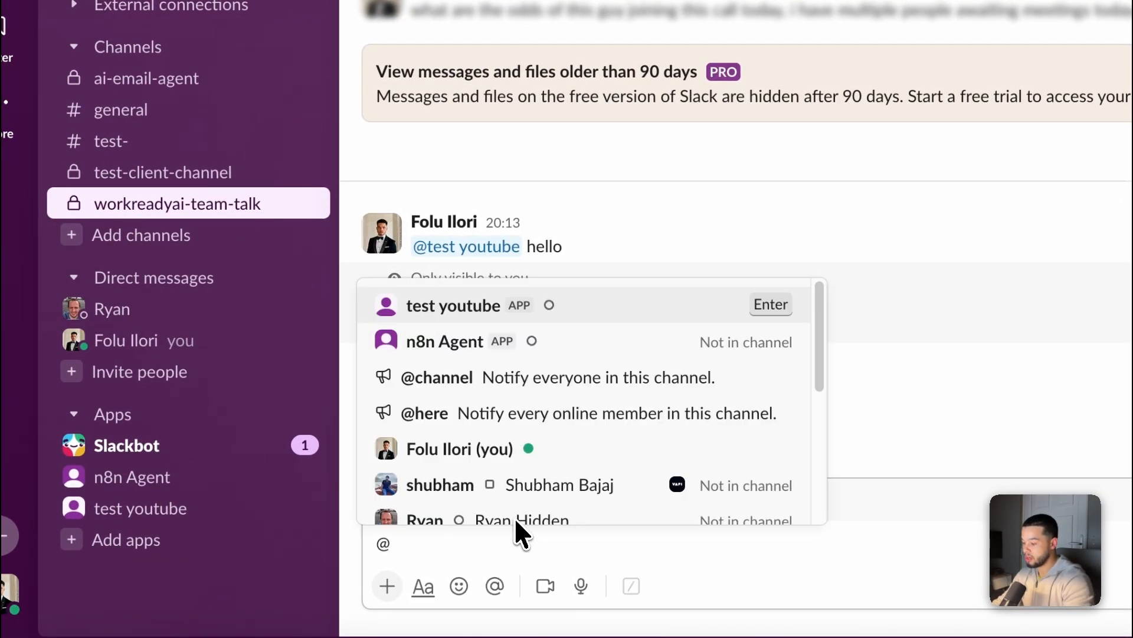
pyautogui.press('BackSpace')
pyautogui.press('BackSpace')
pyautogui.press('BackSpace')
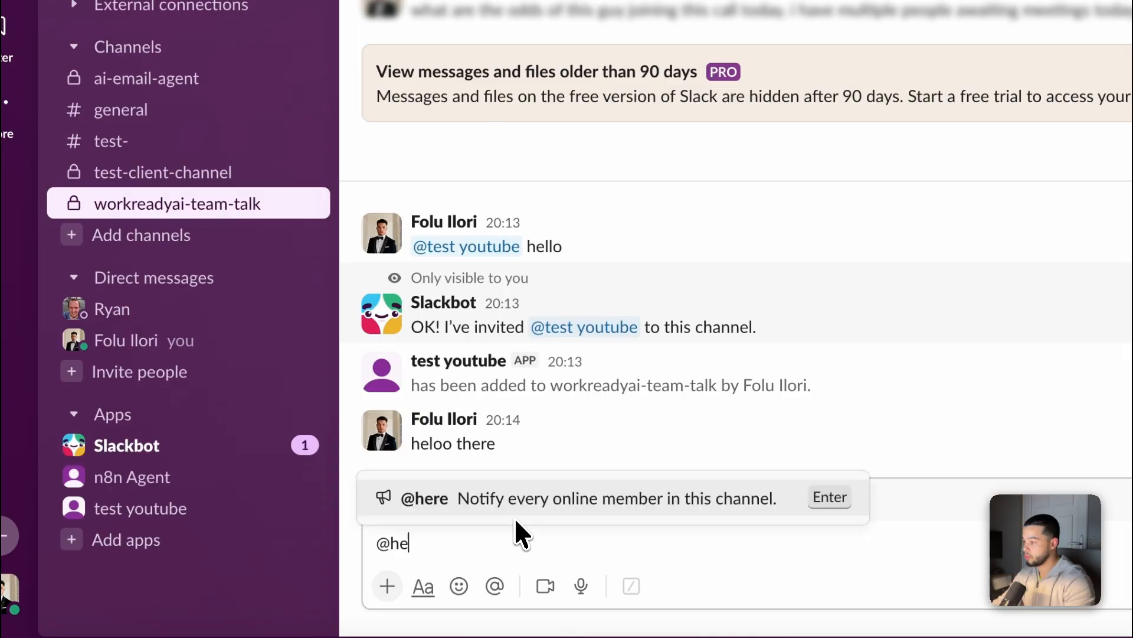
pyautogui.press('BackSpace')
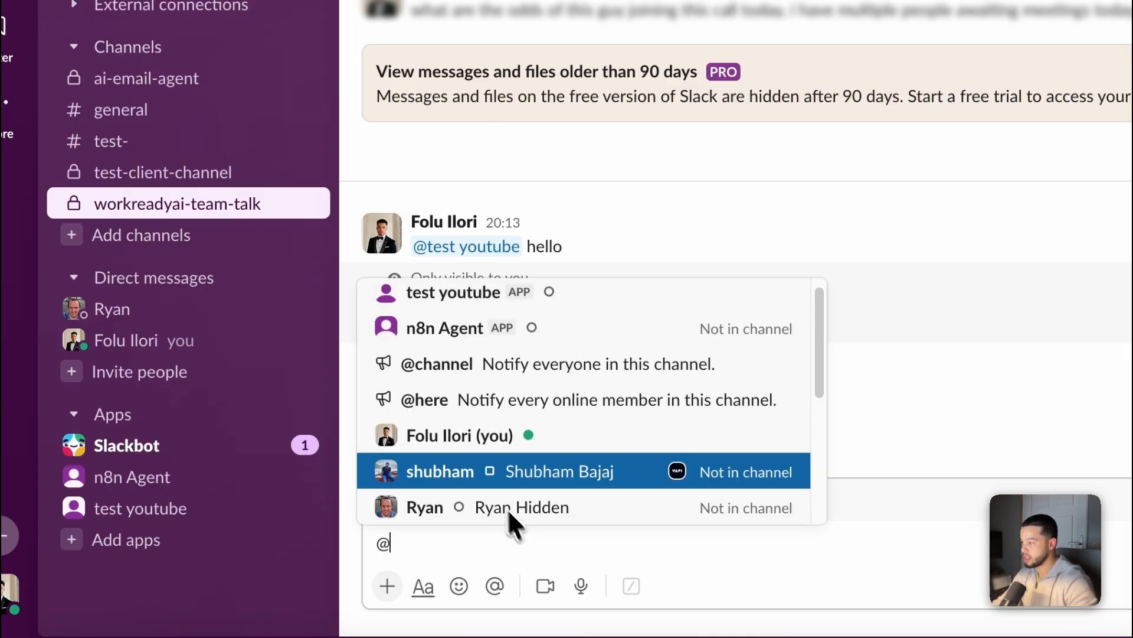
pyautogui.click(350, 289)
pyautogui.write('h')
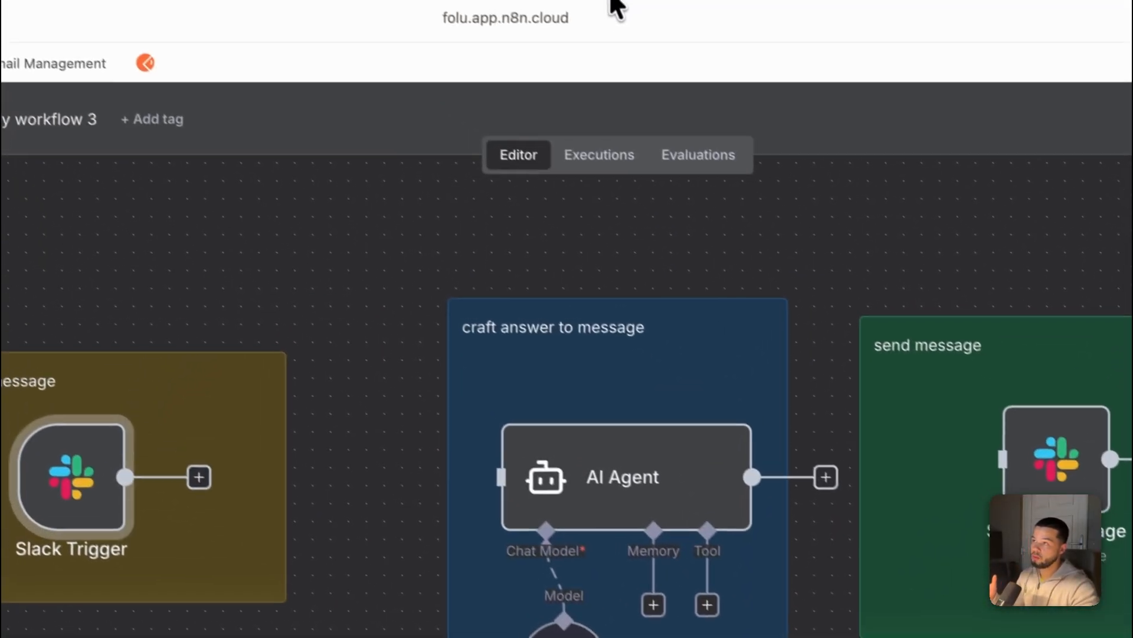
# Switch to the Slack app's settings and review the Bot Token Scopes under OAuth & Permissions.
pyautogui.click(613, 2)
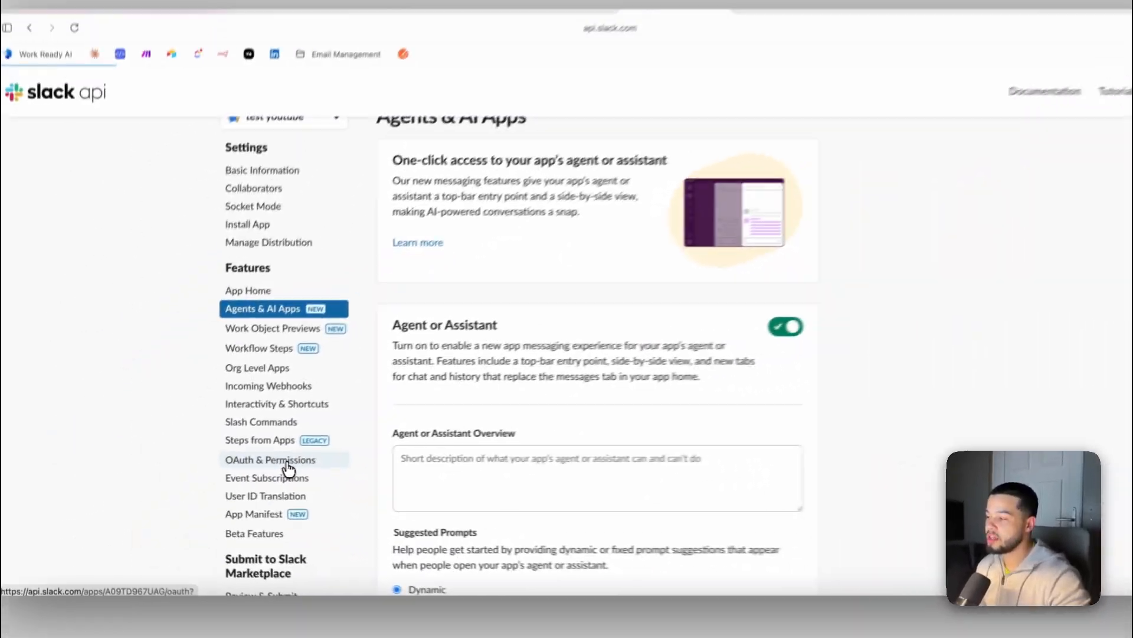
pyautogui.click(245, 571)
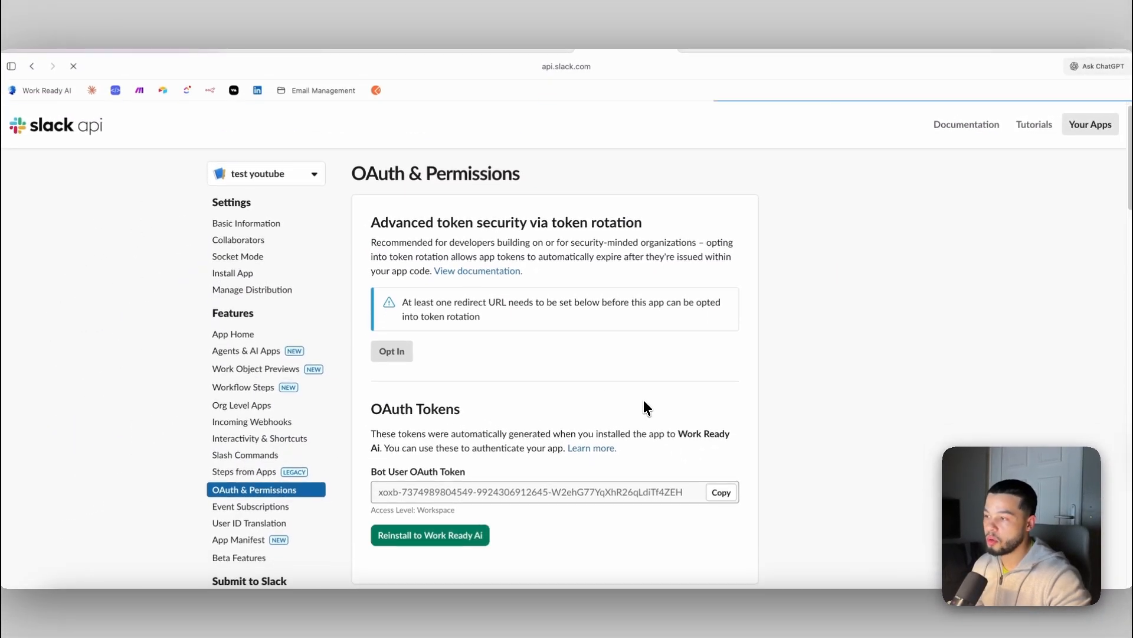
pyautogui.scroll(-5, 649, 396)
pyautogui.scroll(-10, 626, 393)
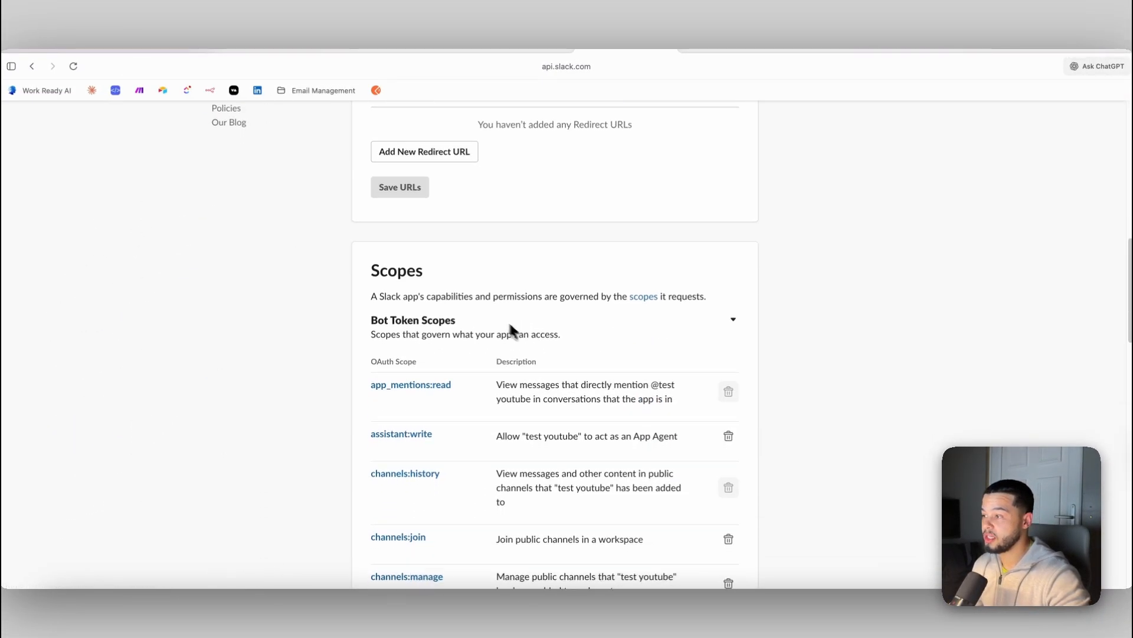
pyautogui.scroll(-1, 437, 399)
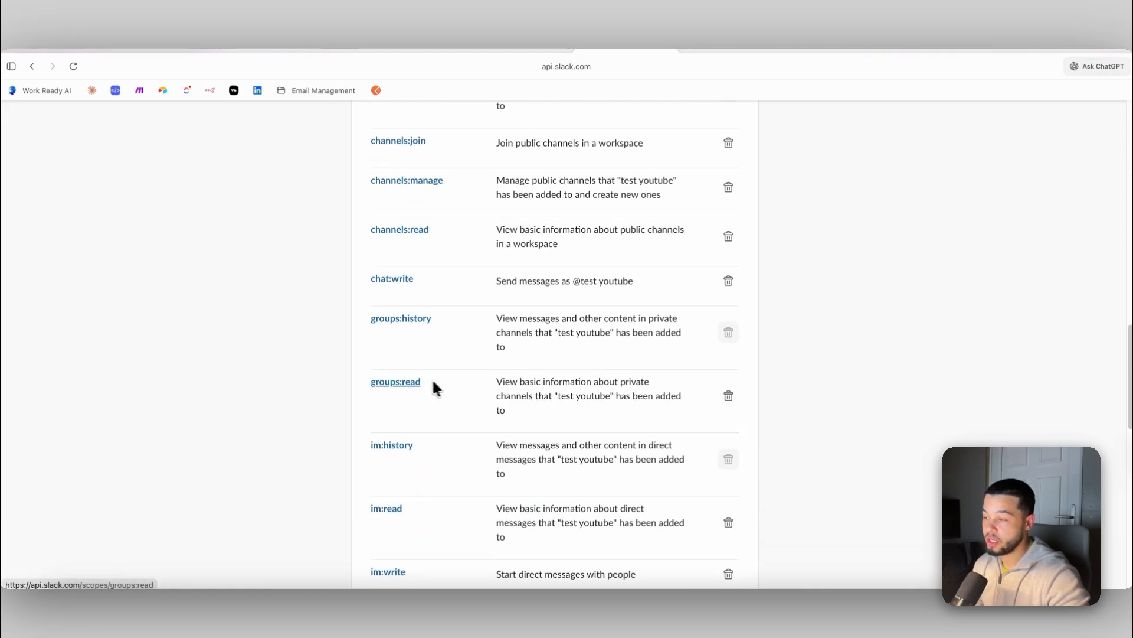
pyautogui.scroll(-5, 431, 378)
pyautogui.scroll(2, 496, 381)
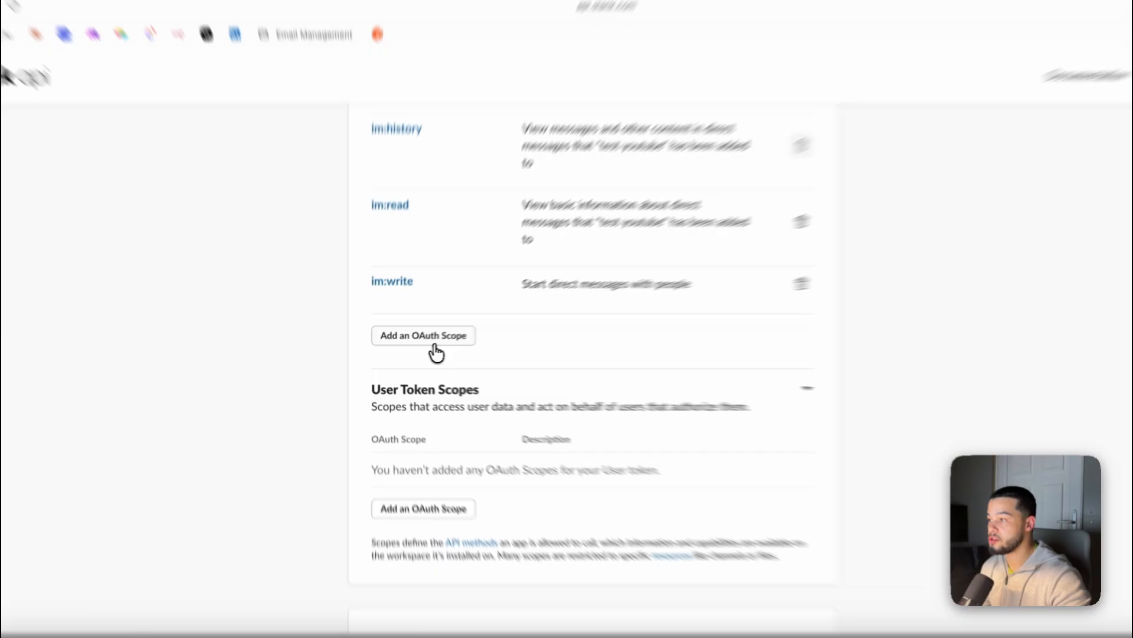
# Look through the additional bot token scopes for group permissions without adding any, and open the app's installation settings.
pyautogui.click(423, 341)
pyautogui.write('gr')
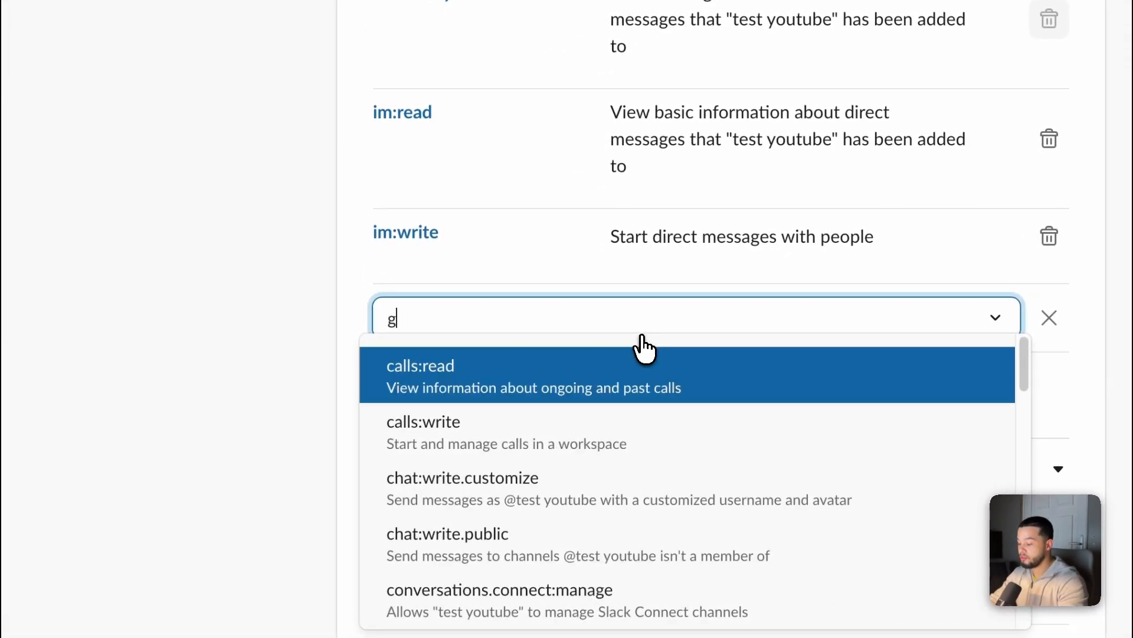
pyautogui.write('oou')
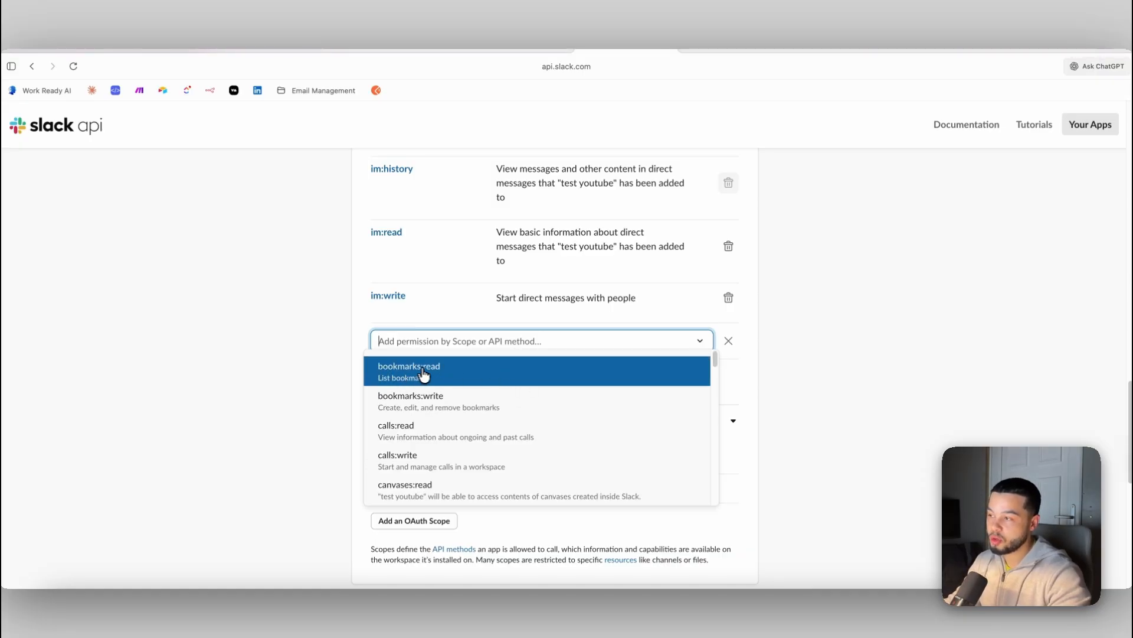
pyautogui.click(817, 338)
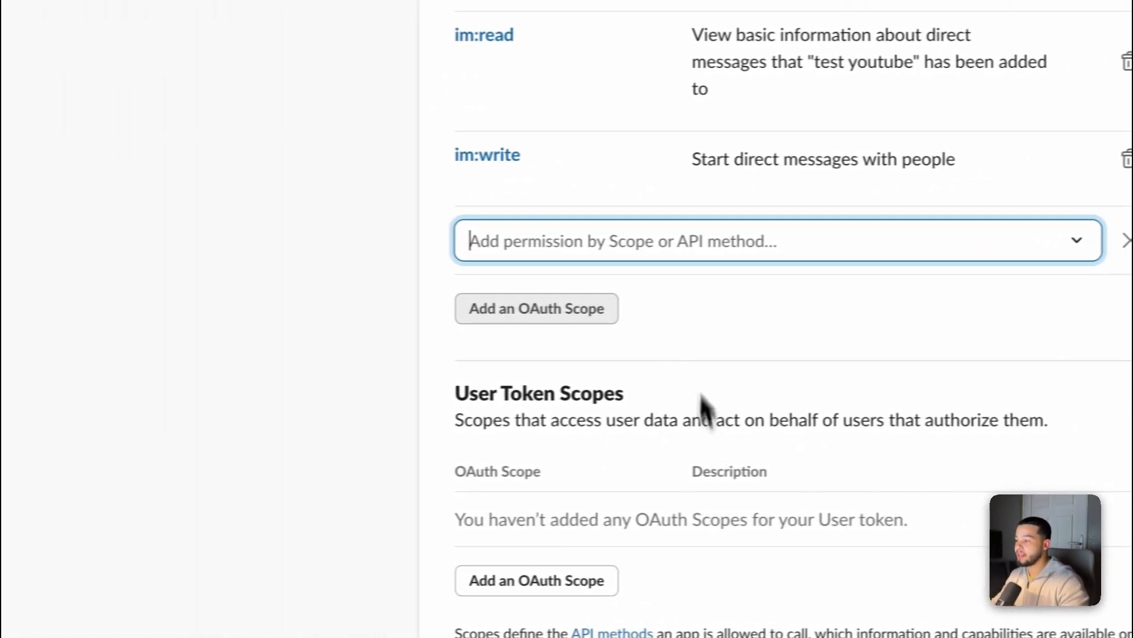
pyautogui.scroll(10, 678, 405)
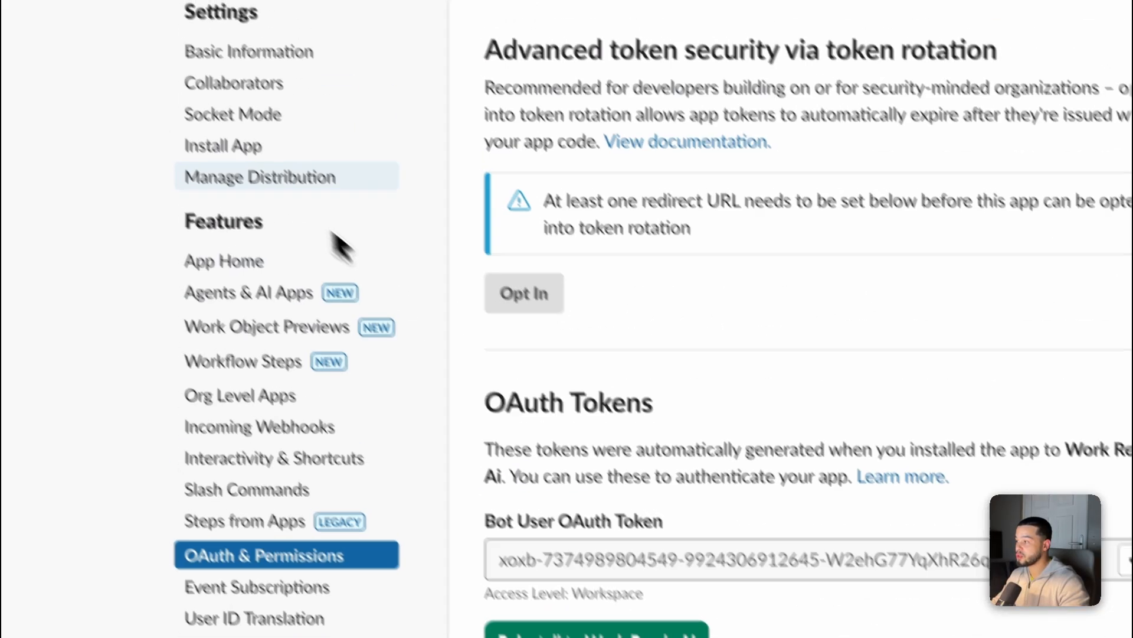
pyautogui.click(207, 149)
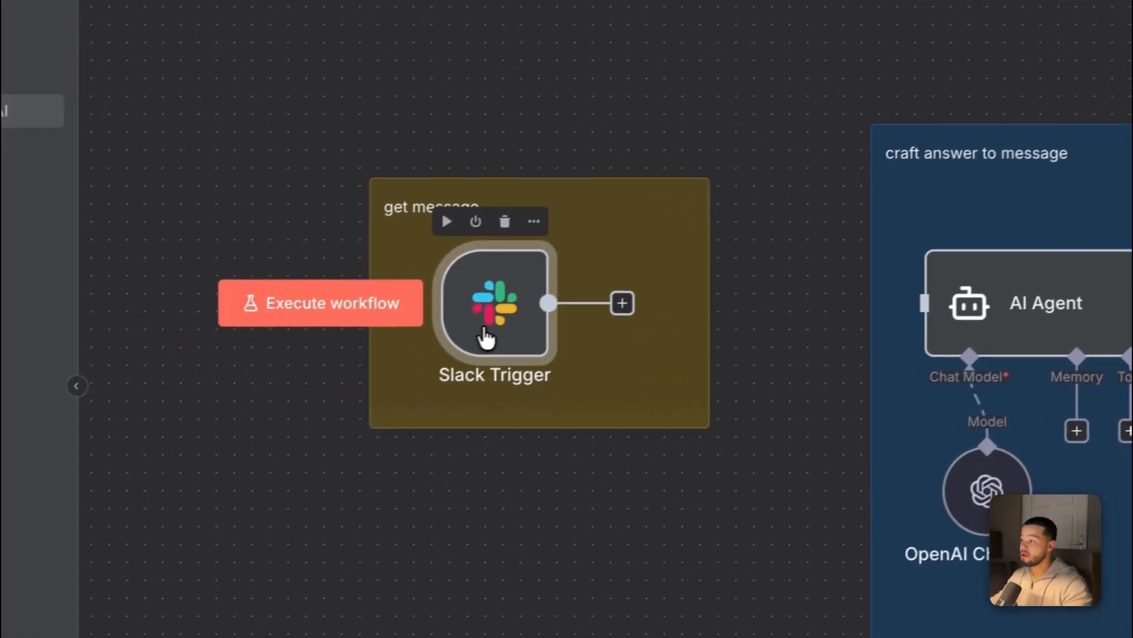
# In n8n, open the Slack Trigger node and examine its Trigger On events, including New Message Posted to Channel.
pyautogui.doubleClick(486, 335)
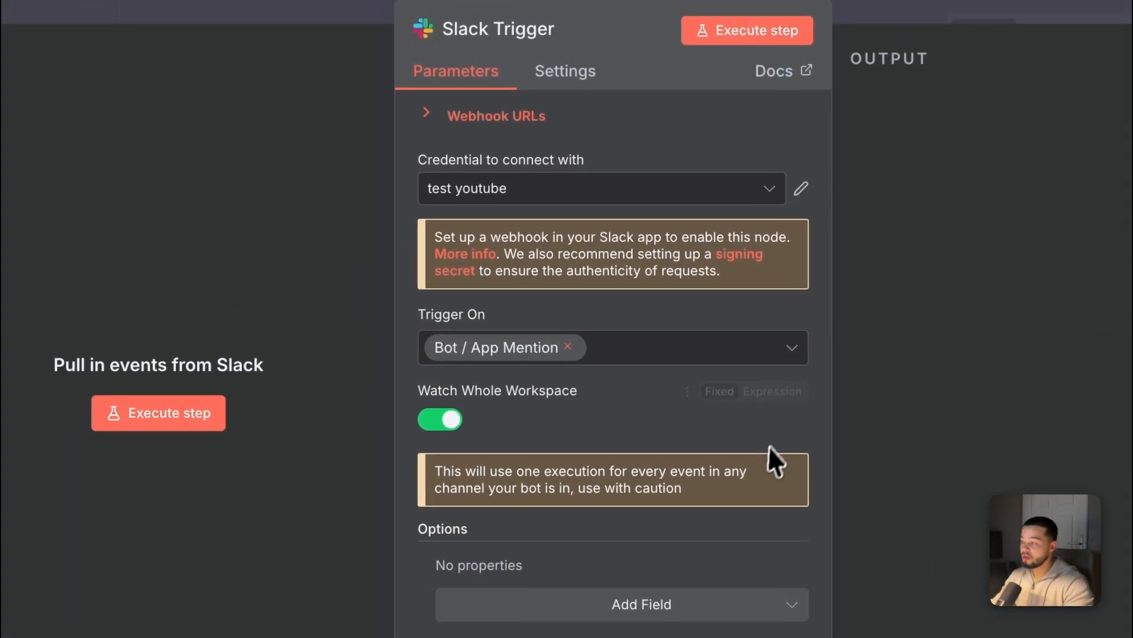
pyautogui.click(649, 354)
pyautogui.click(630, 325)
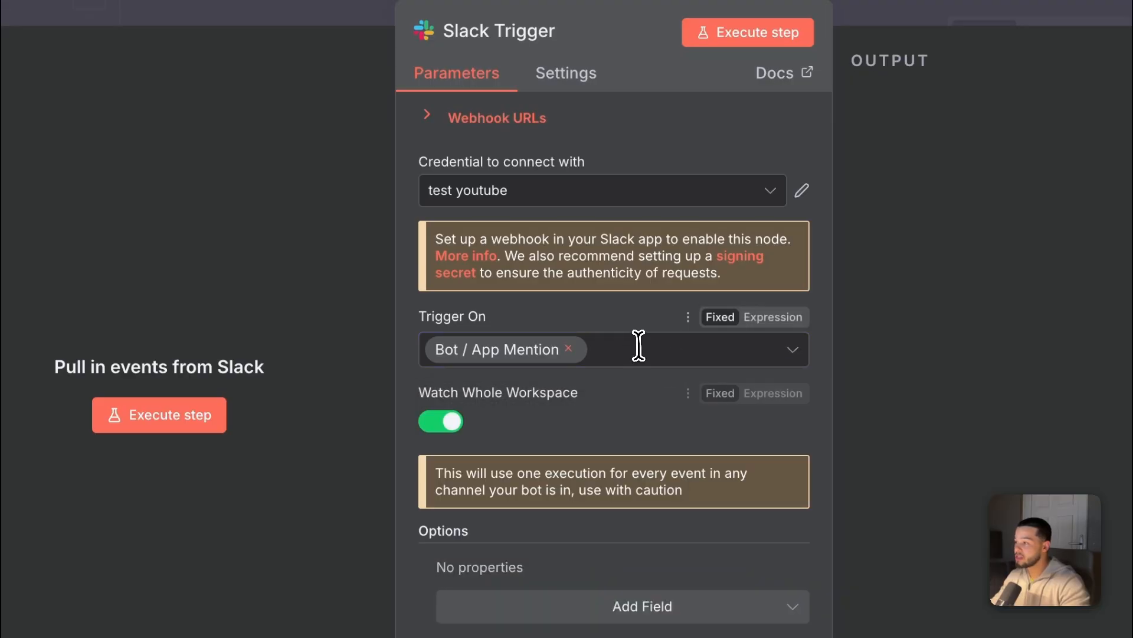
pyautogui.click(638, 345)
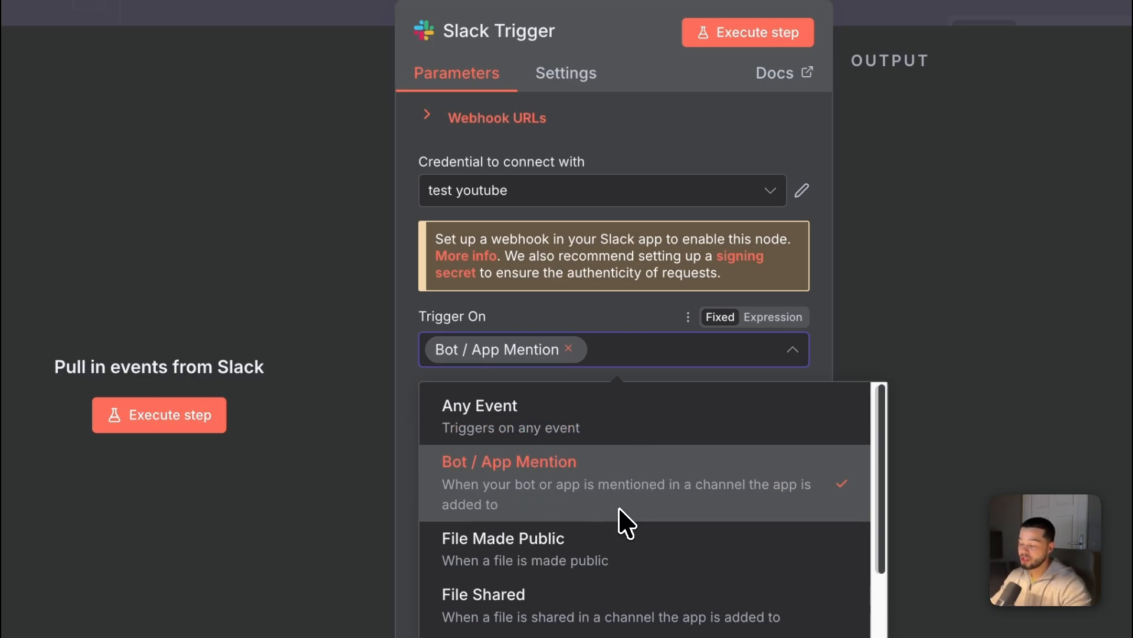
pyautogui.scroll(-2, 626, 511)
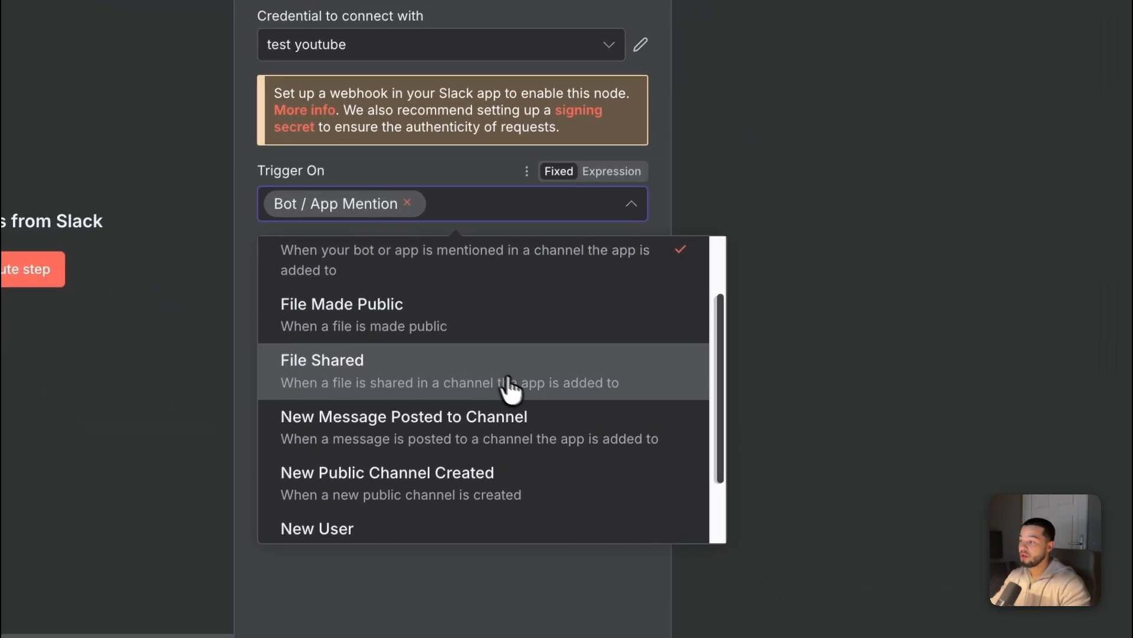
pyautogui.scroll(-2, 514, 402)
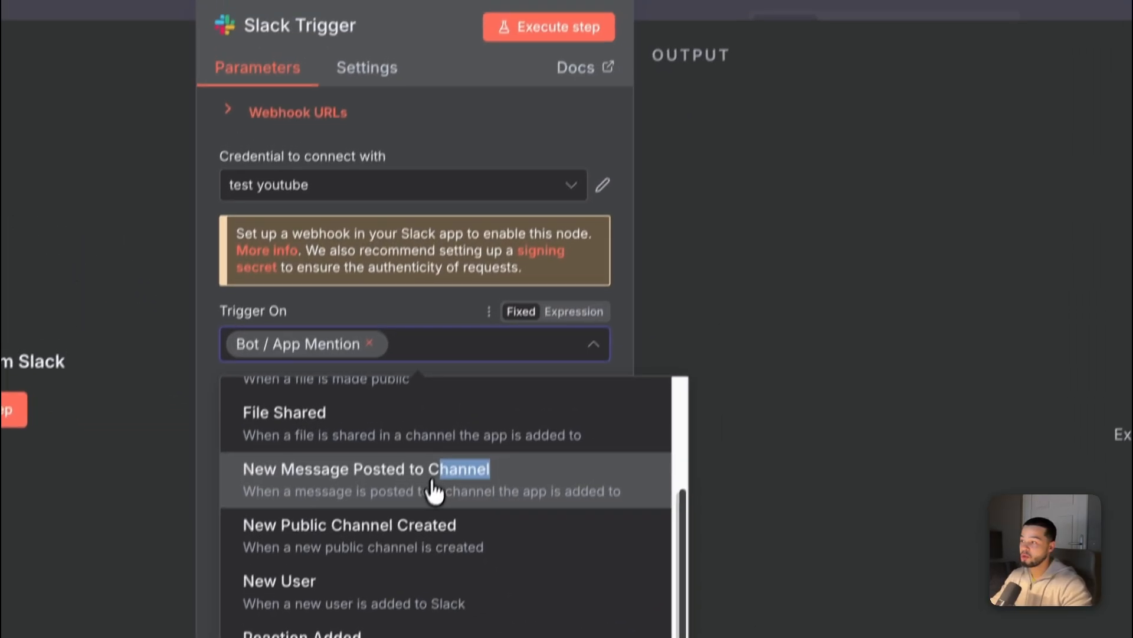
pyautogui.click(469, 345)
pyautogui.click(405, 201)
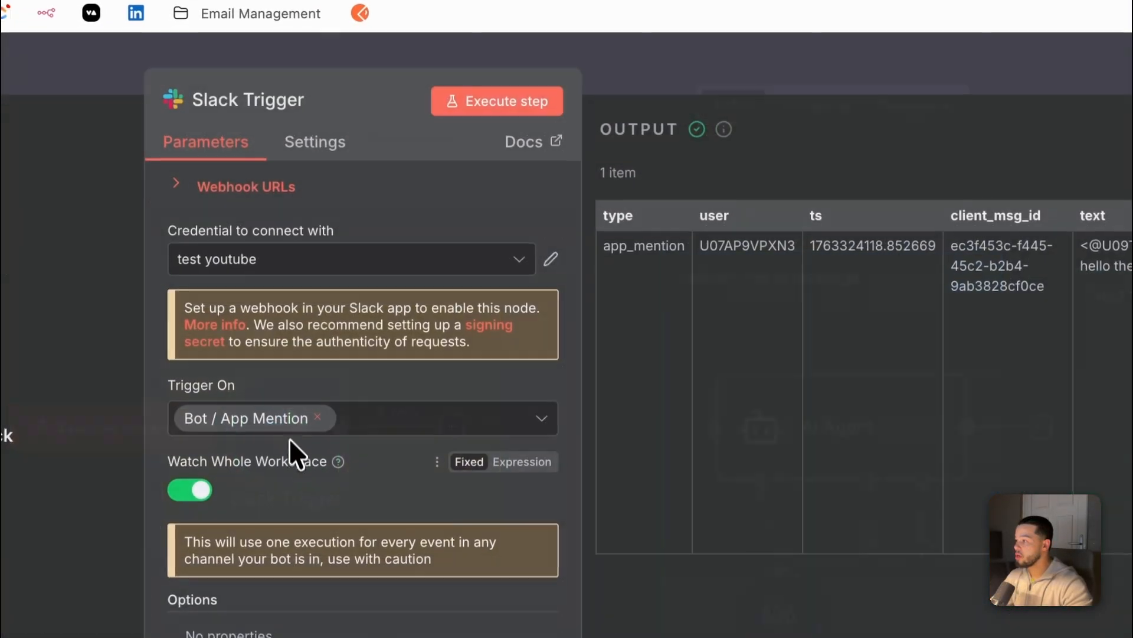
pyautogui.click(398, 417)
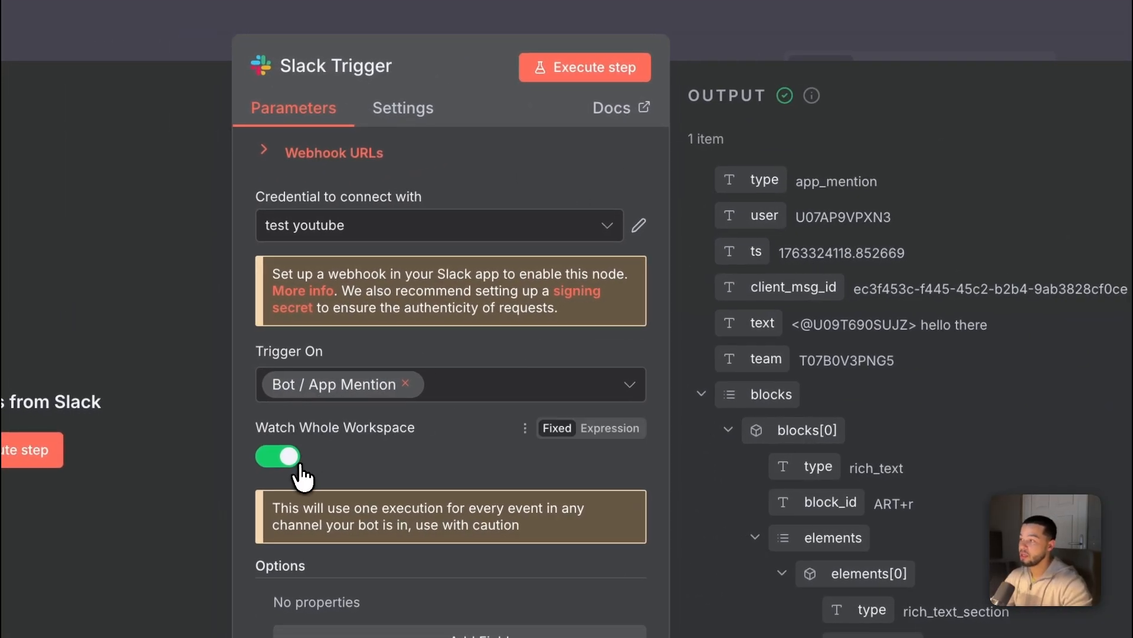
pyautogui.moveTo(263, 428); pyautogui.dragTo(478, 434)
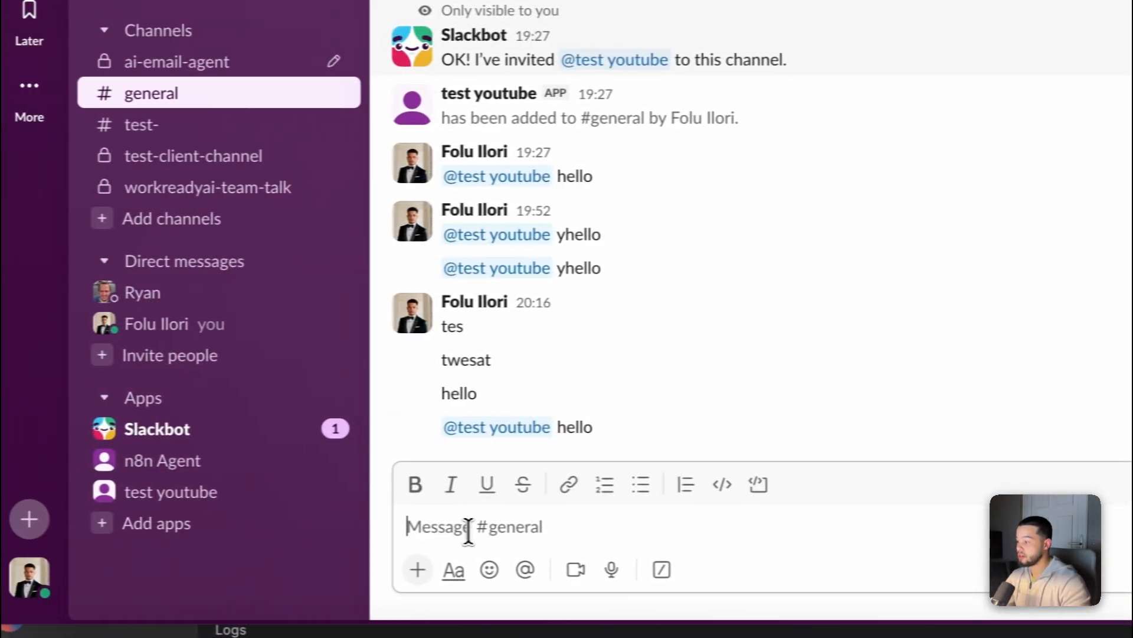
pyautogui.write('@')
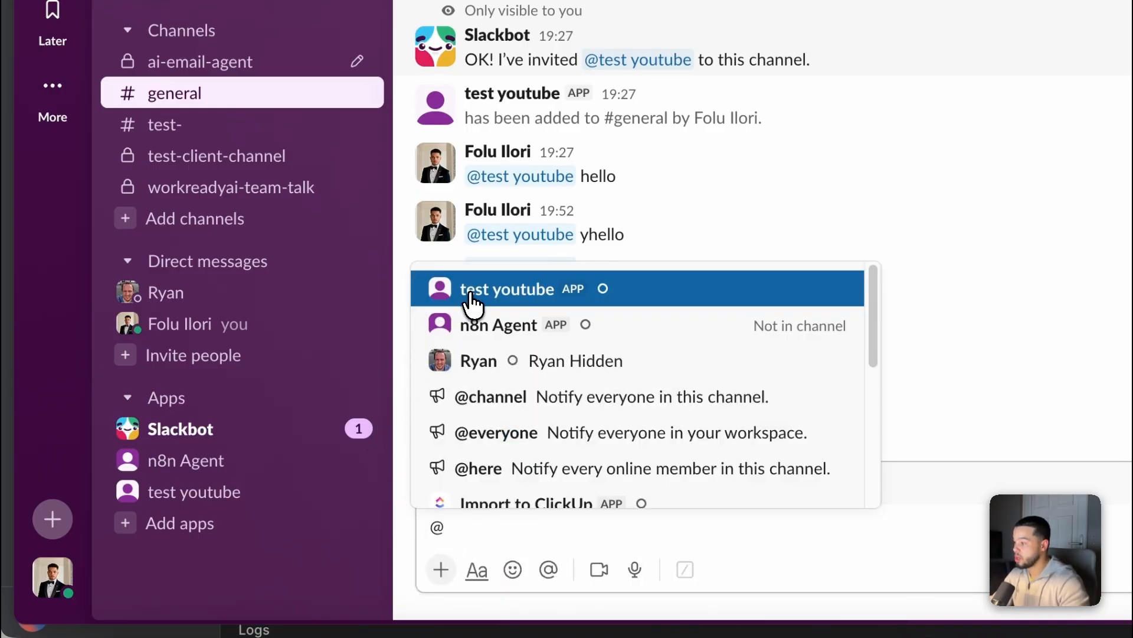
pyautogui.click(442, 292)
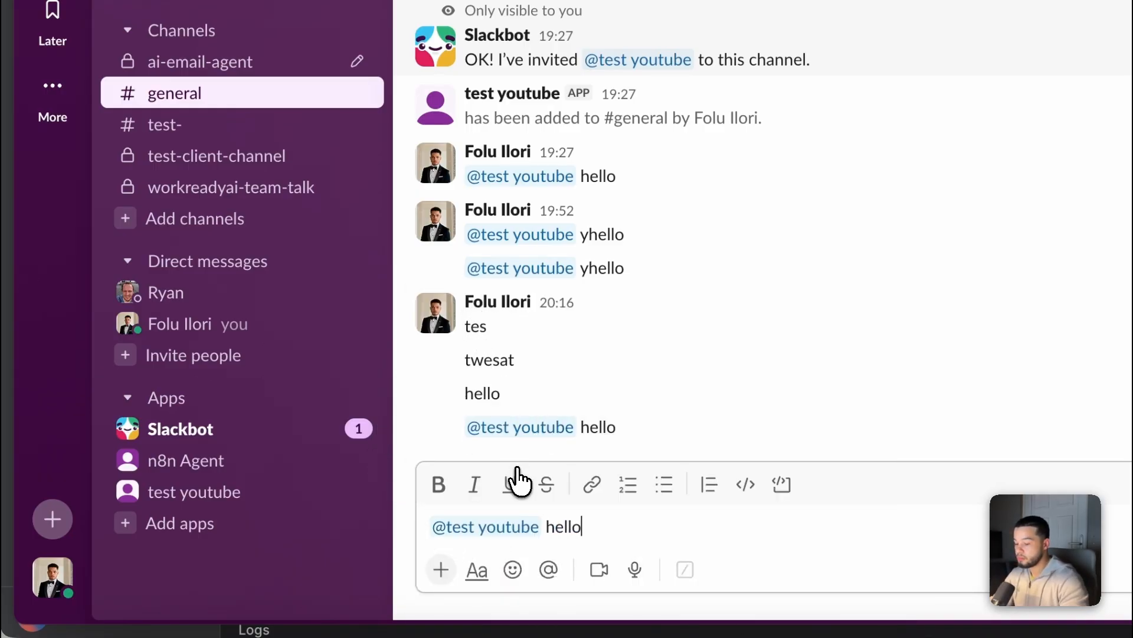
pyautogui.press('Return')
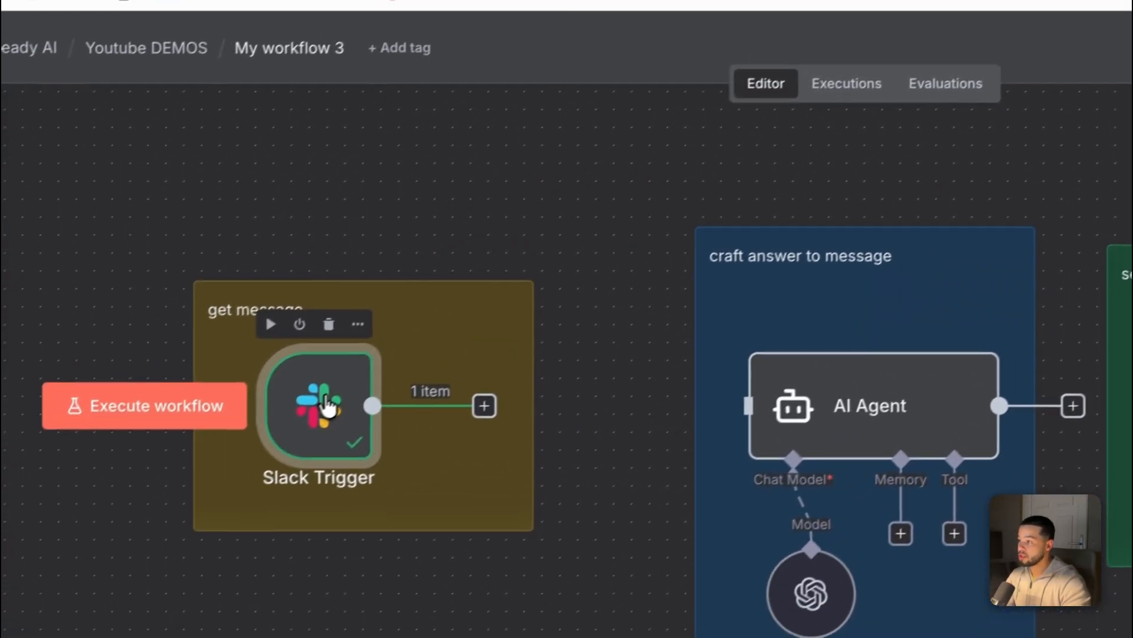
# In n8n, open the Slack Trigger's results as a table and examine the message text, blocks and channel fields.
pyautogui.doubleClick(632, 228)
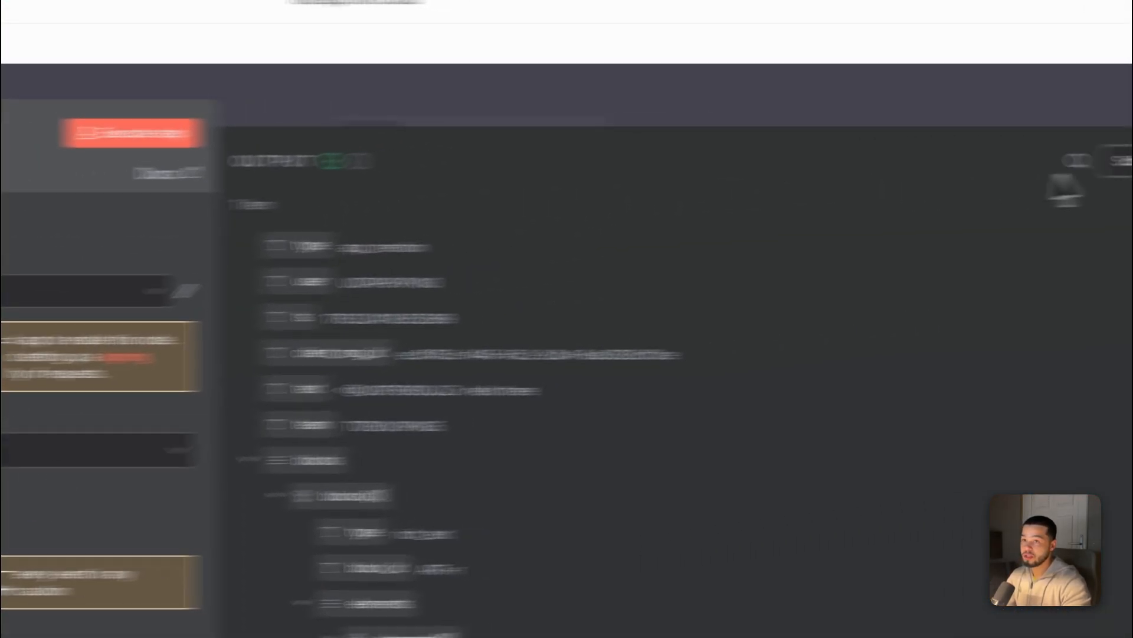
pyautogui.click(946, 172)
pyautogui.hscroll(3, 705, 340)
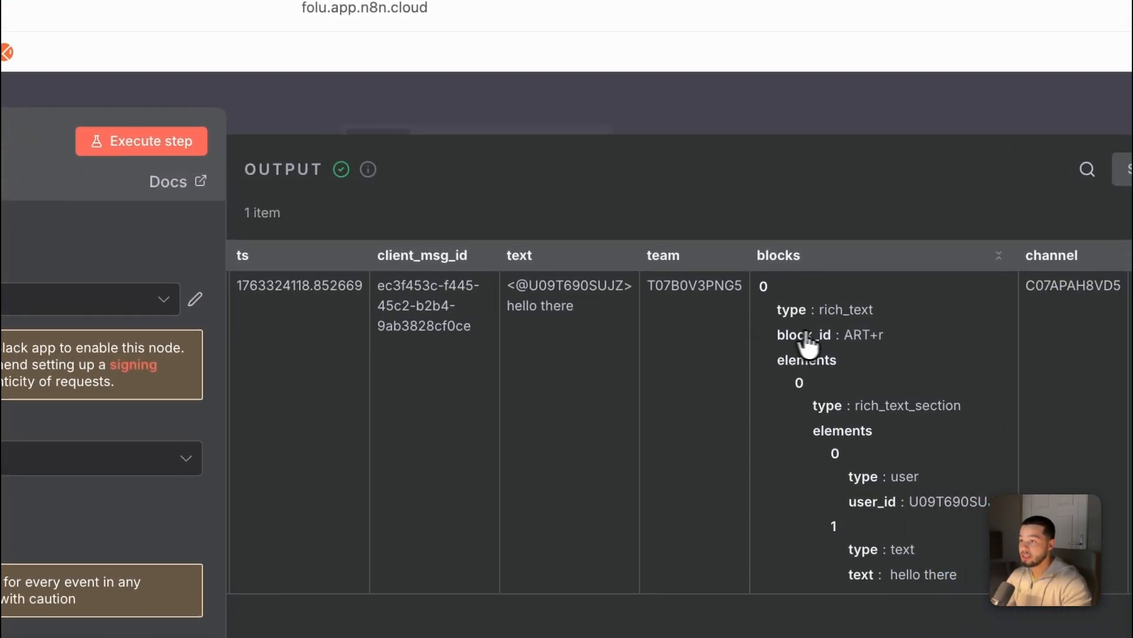
# Execute the n8n workflow again and post "hello" without a bot mention in Slack's general channel.
pyautogui.hscroll(-3, 627, 343)
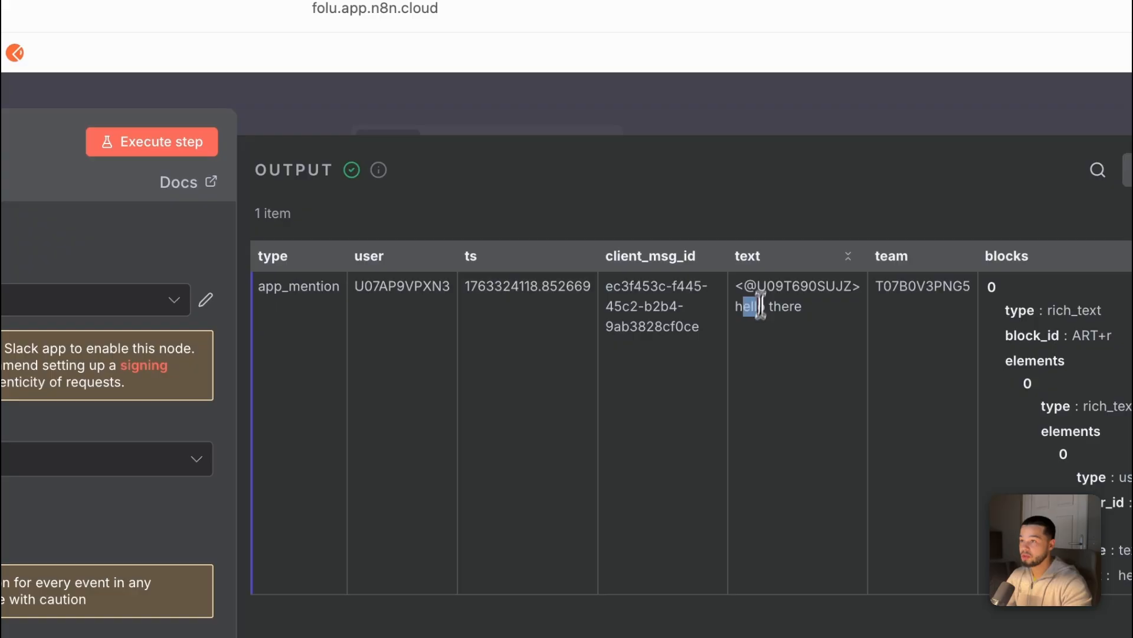
pyautogui.click(807, 96)
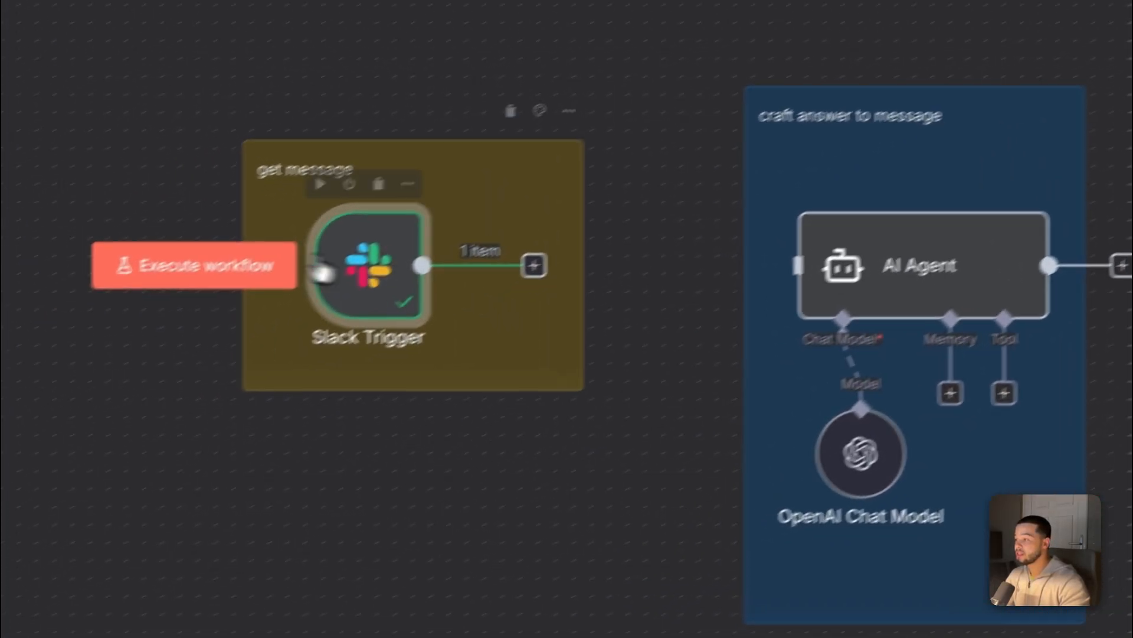
pyautogui.click(269, 233)
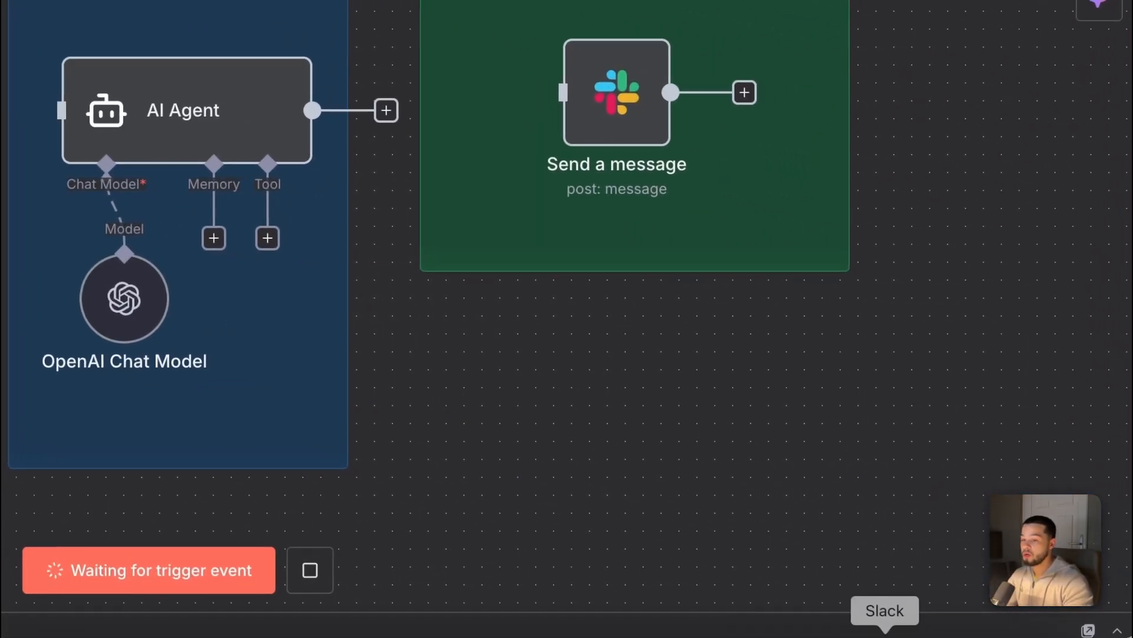
pyautogui.click(885, 632)
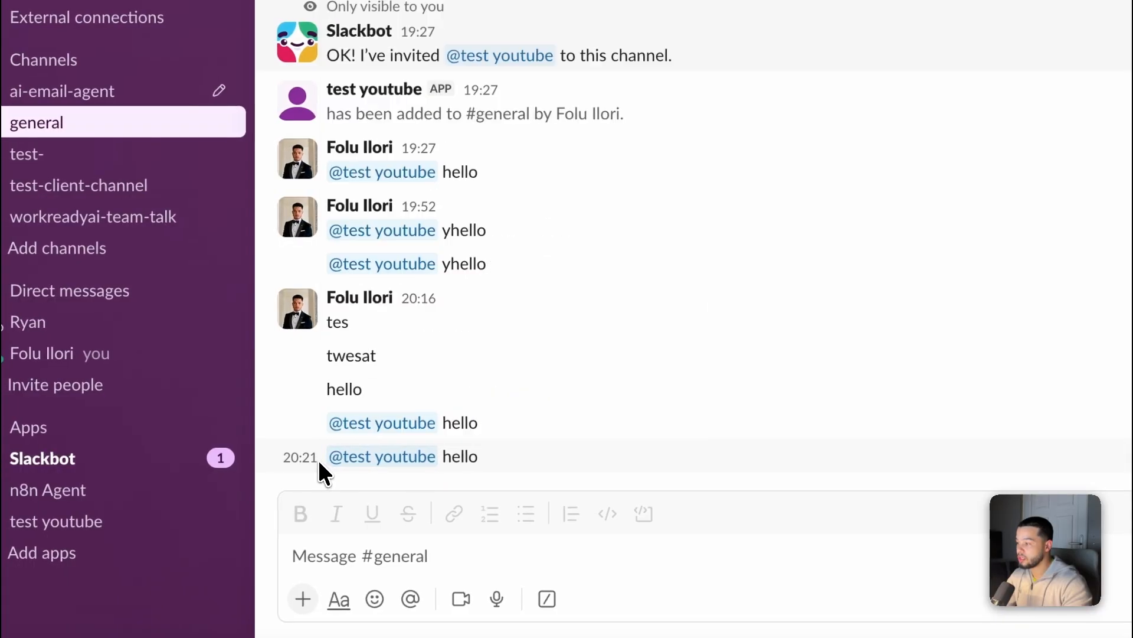
pyautogui.moveTo(320, 463); pyautogui.dragTo(438, 463)
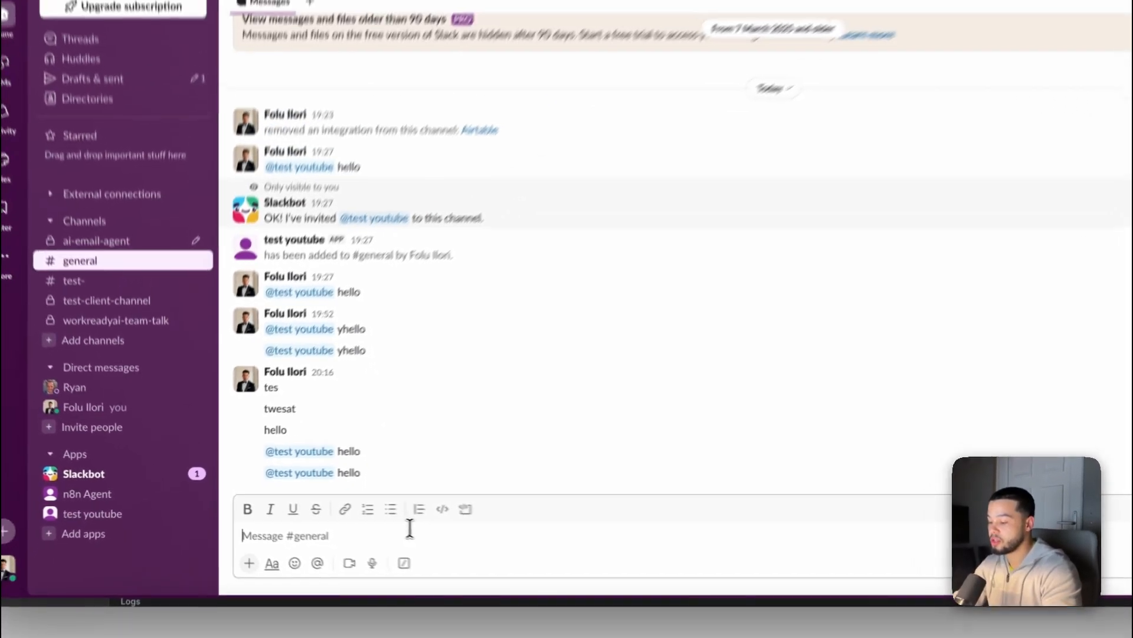
pyautogui.write('hello')
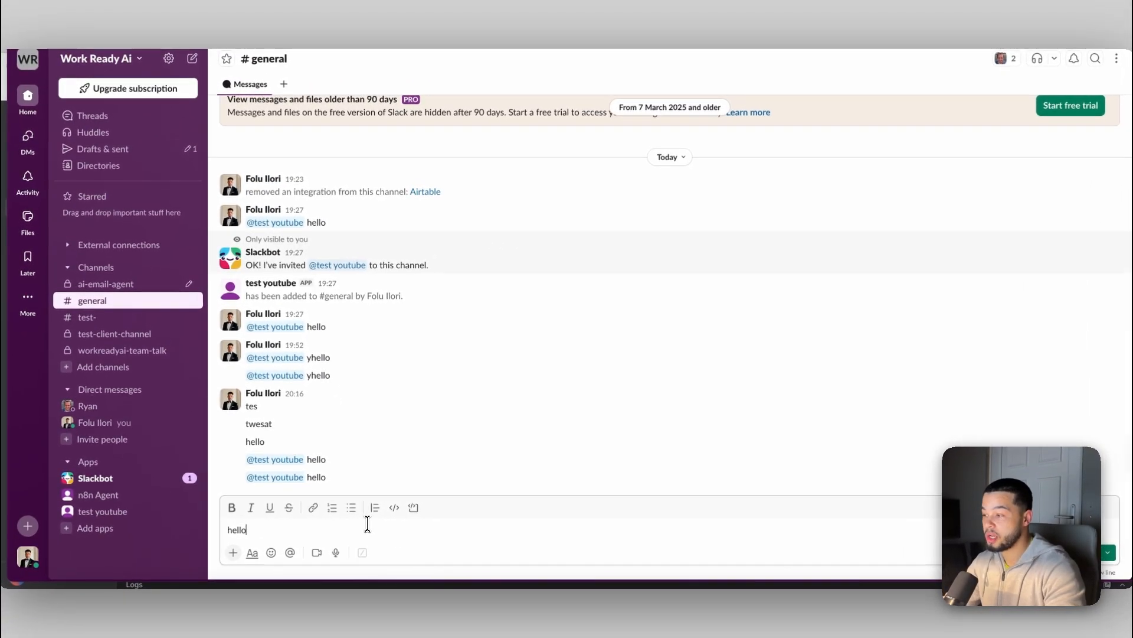
pyautogui.press('Return')
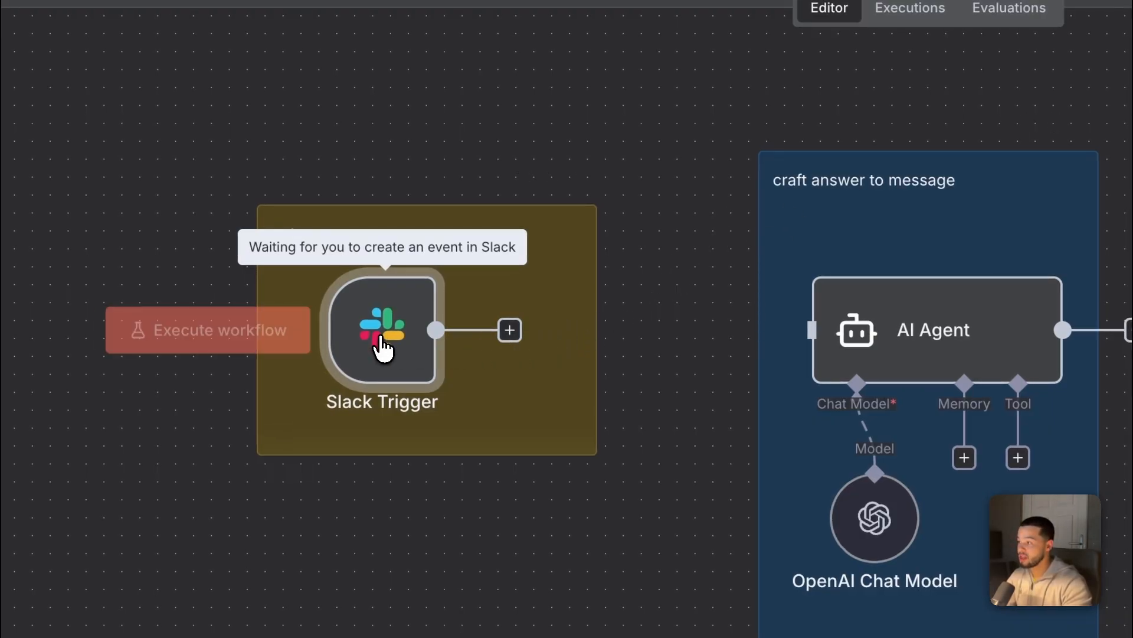
# In n8n, set the Slack Trigger to fire on New Message Posted to Channel and watch the general channel.
pyautogui.doubleClick(381, 339)
pyautogui.click(243, 474)
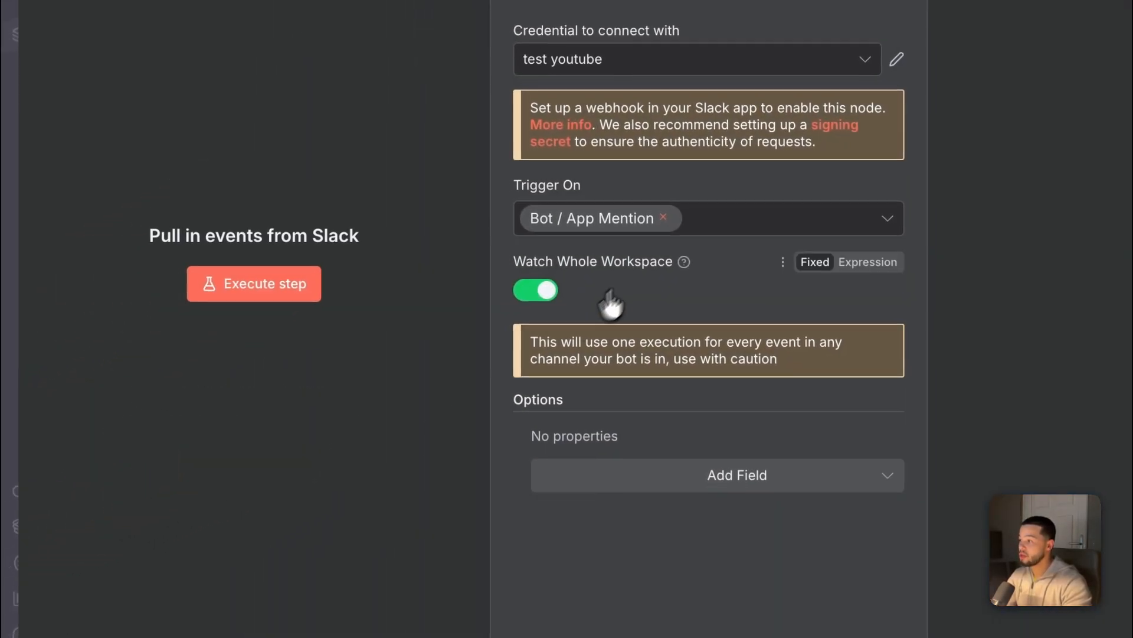
pyautogui.click(664, 217)
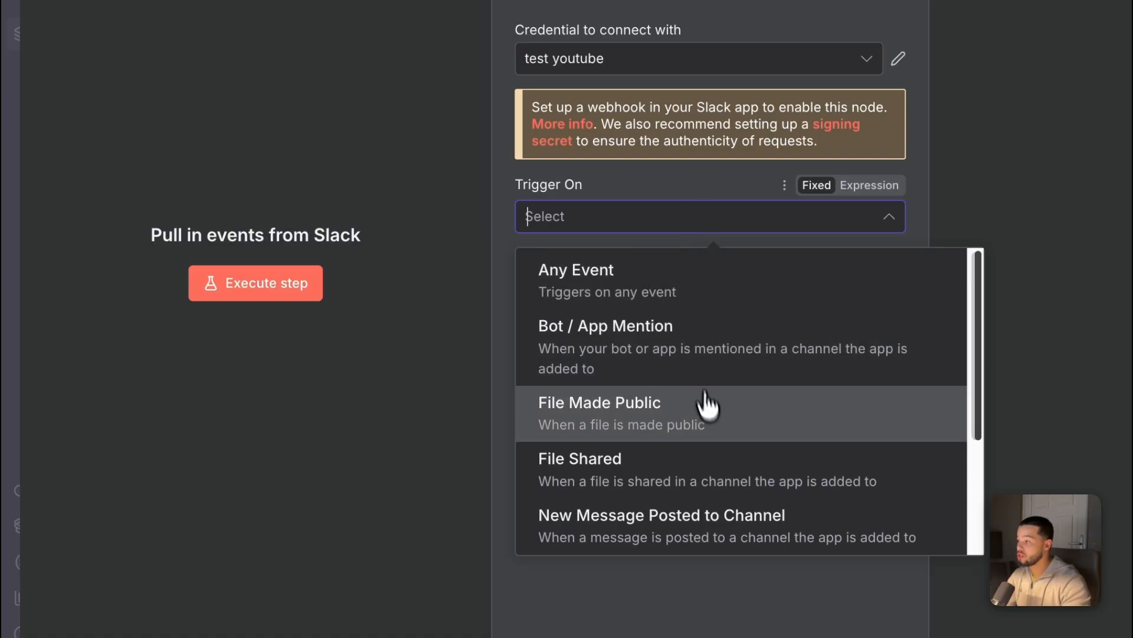
pyautogui.scroll(-1, 706, 406)
pyautogui.click(716, 466)
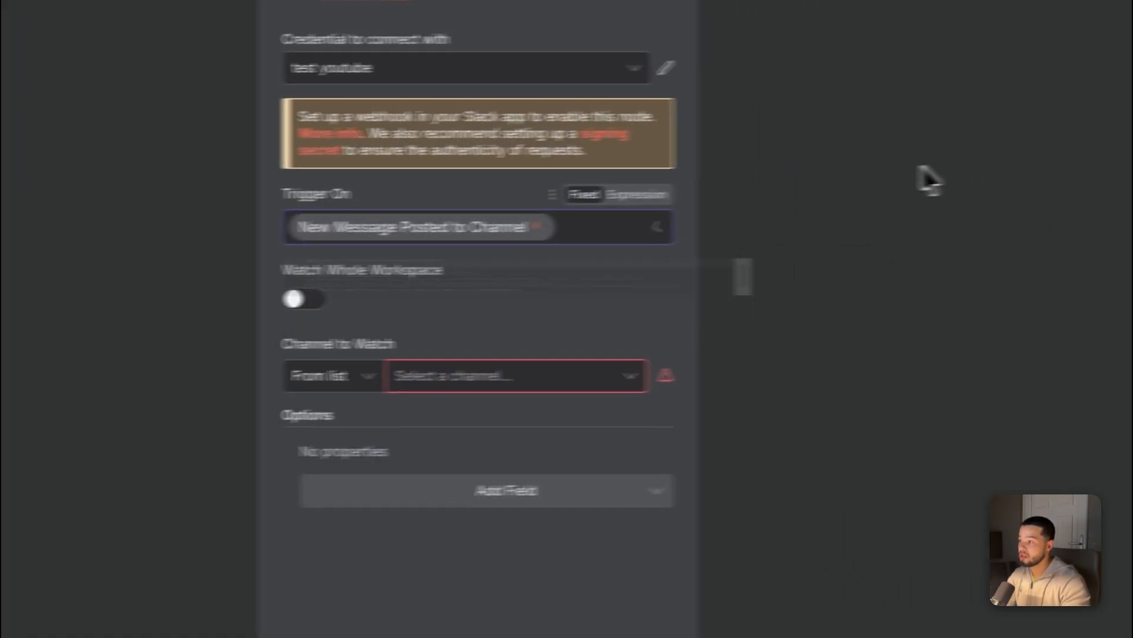
pyautogui.click(381, 390)
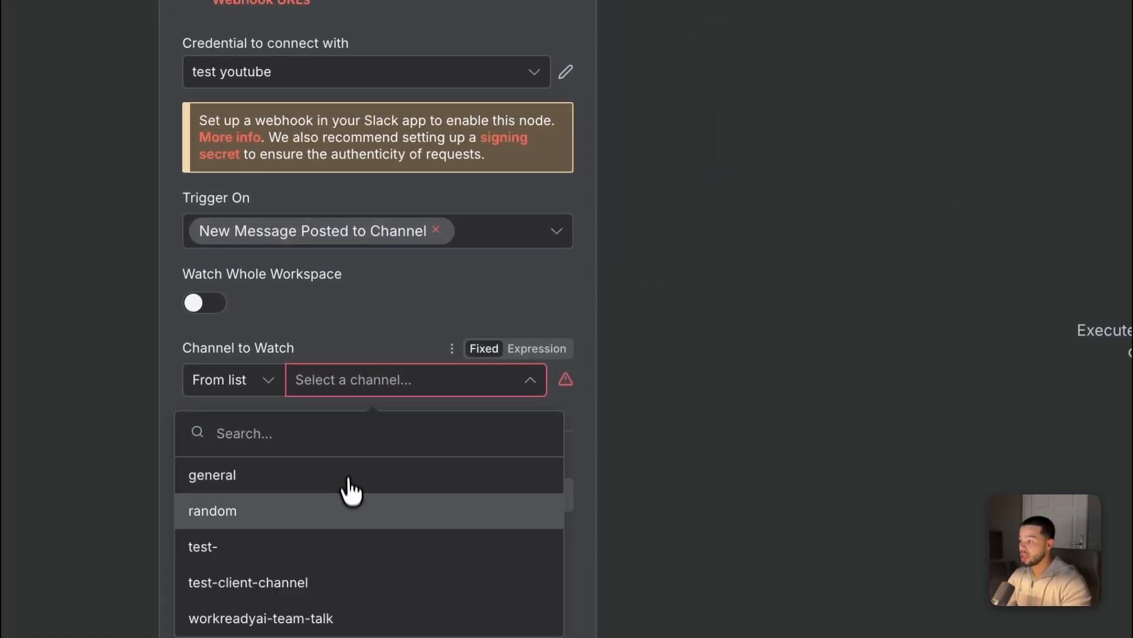
pyautogui.click(289, 477)
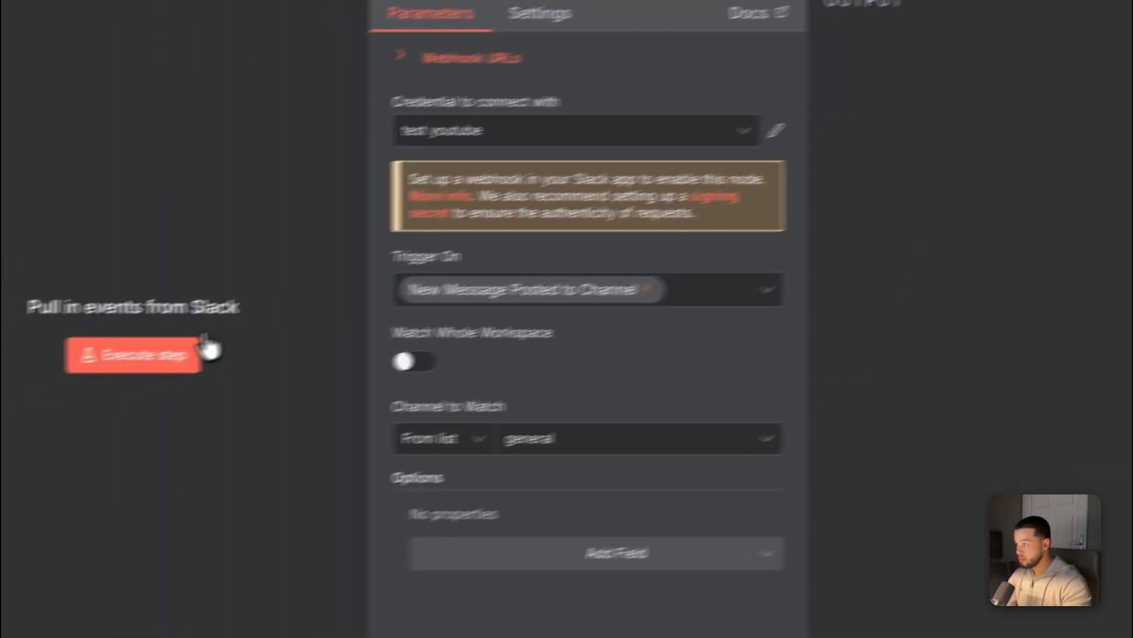
# Execute the Slack Trigger step and post "hello how are you" in Slack's general channel.
pyautogui.click(189, 354)
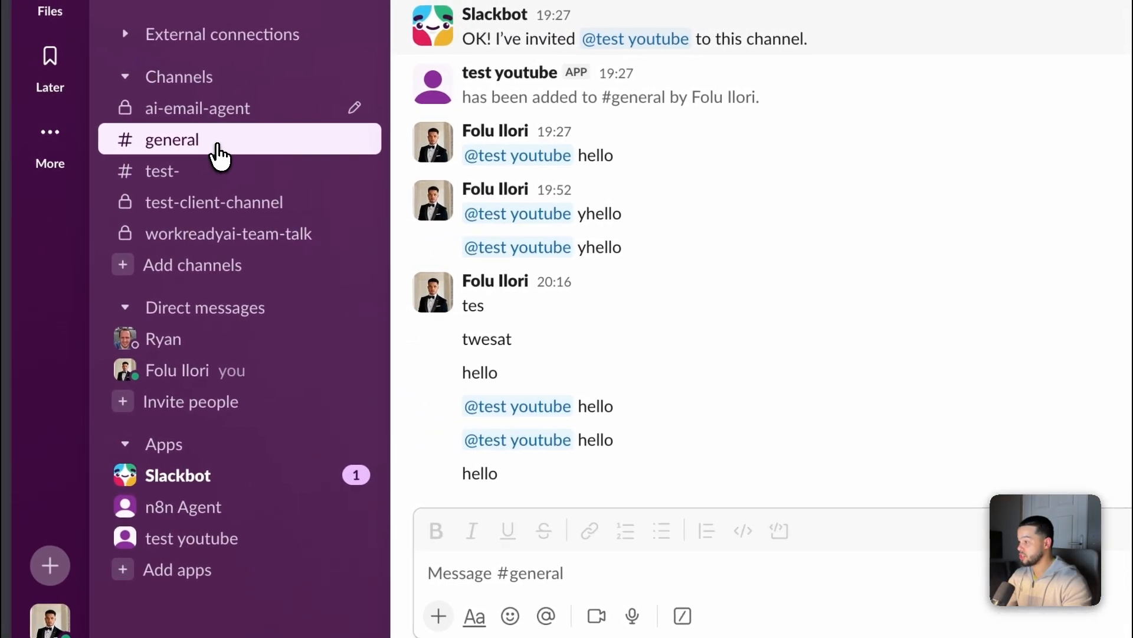
pyautogui.click(589, 552)
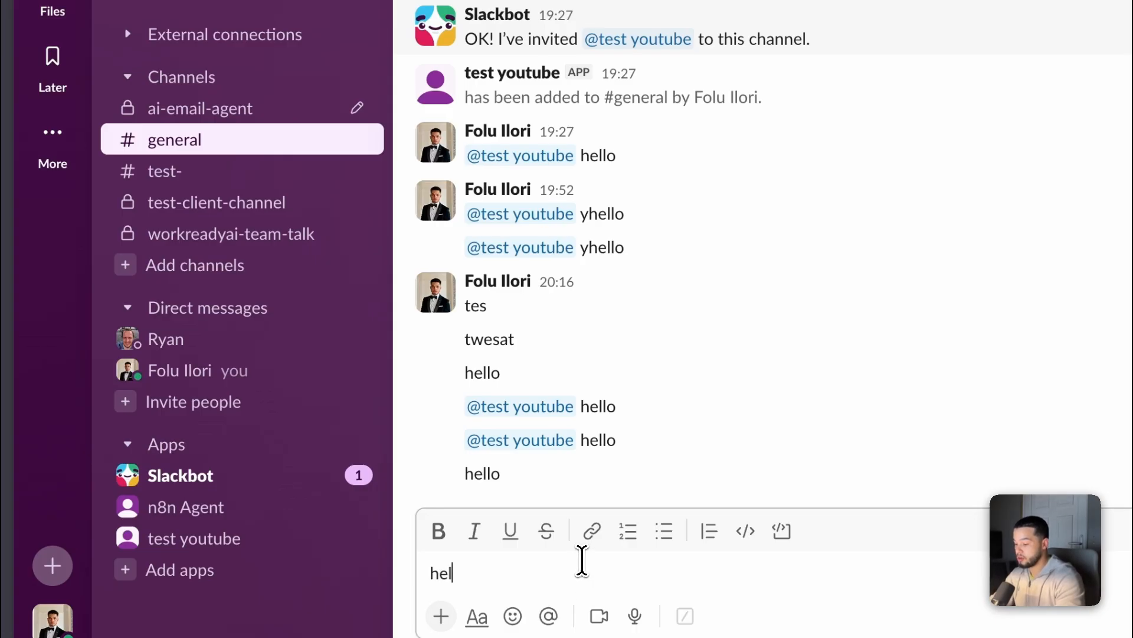
pyautogui.write('hello how are you')
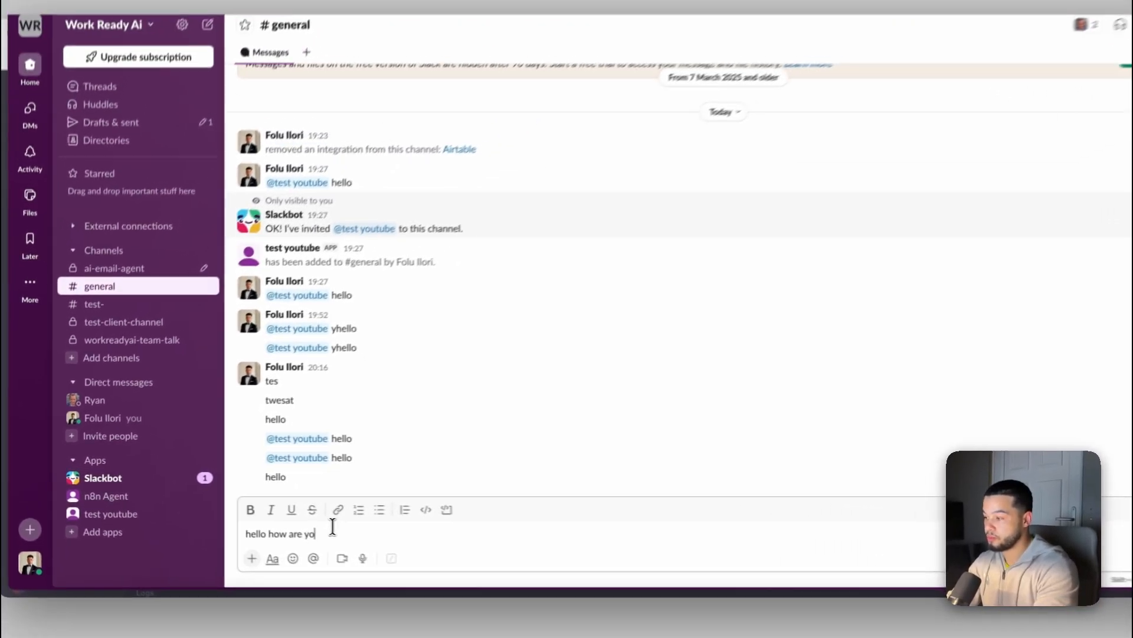
pyautogui.press('Return')
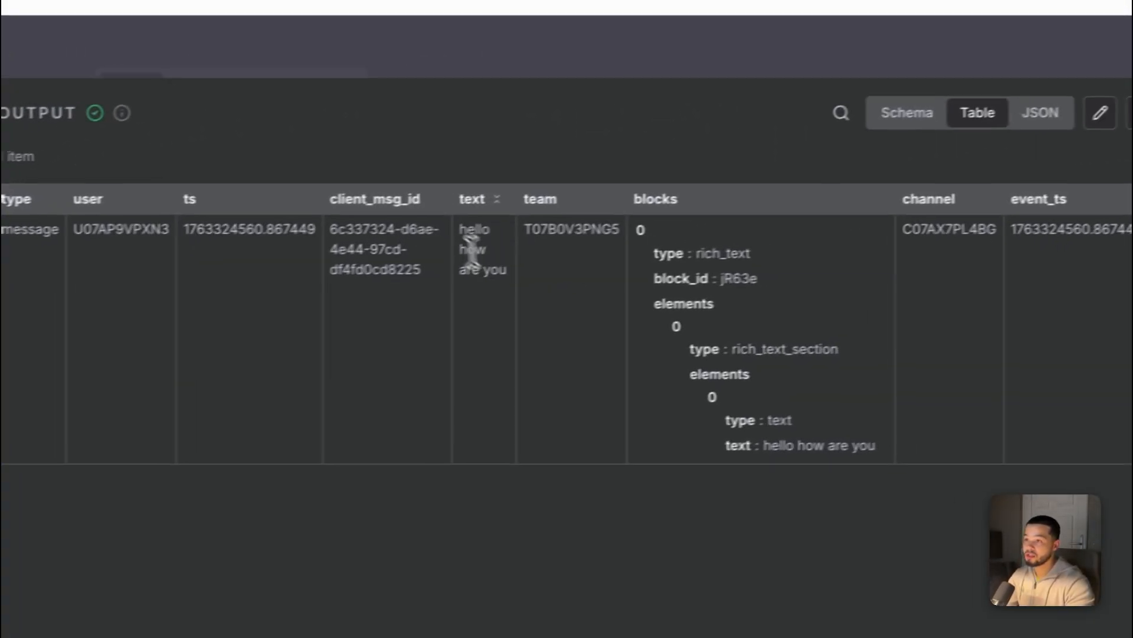
# Check the message text in the Slack Trigger's output table in n8n, then save the workflow.
pyautogui.moveTo(460, 230); pyautogui.dragTo(507, 274)
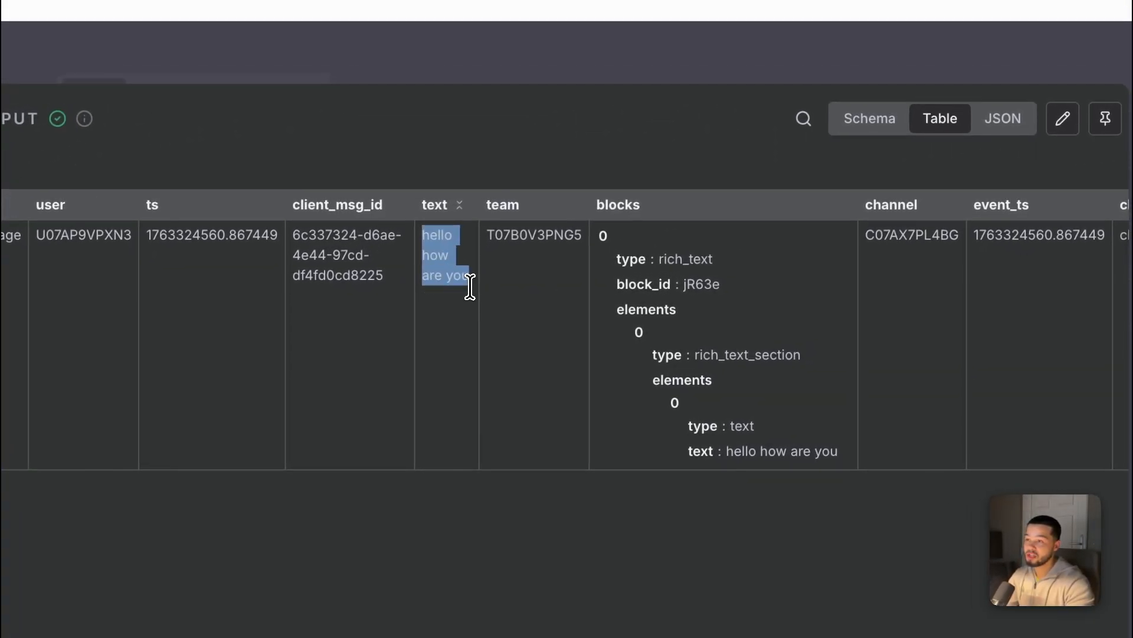
pyautogui.click(482, 65)
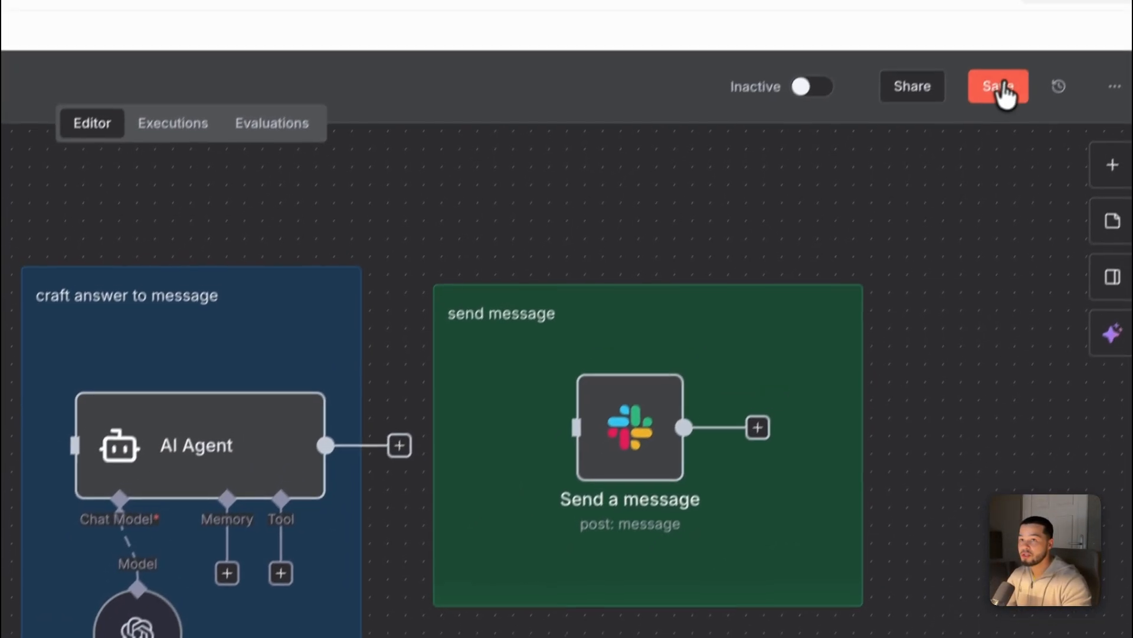
pyautogui.click(1013, 61)
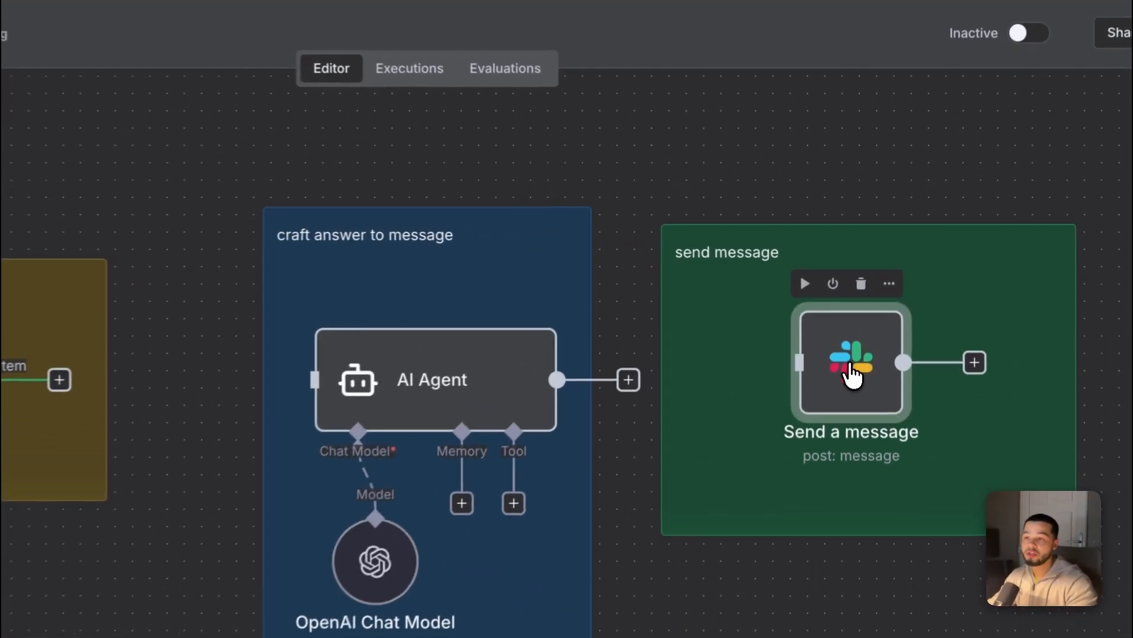
# Set the Send a message node's credential to test youtube, keeping its Resource at Message.
pyautogui.doubleClick(859, 301)
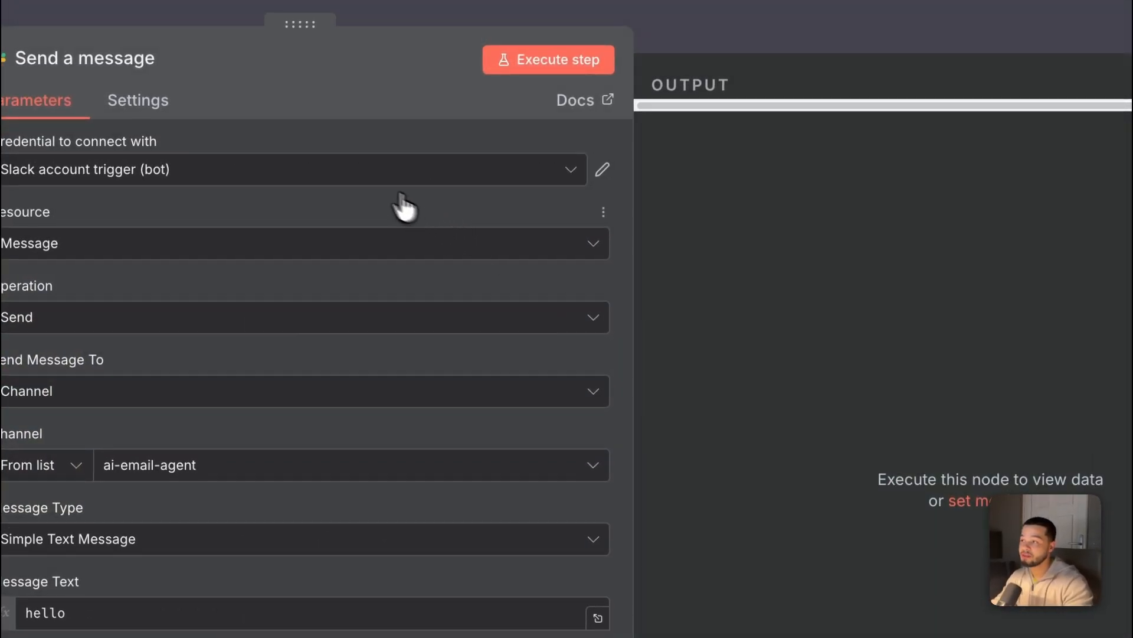
pyautogui.click(371, 178)
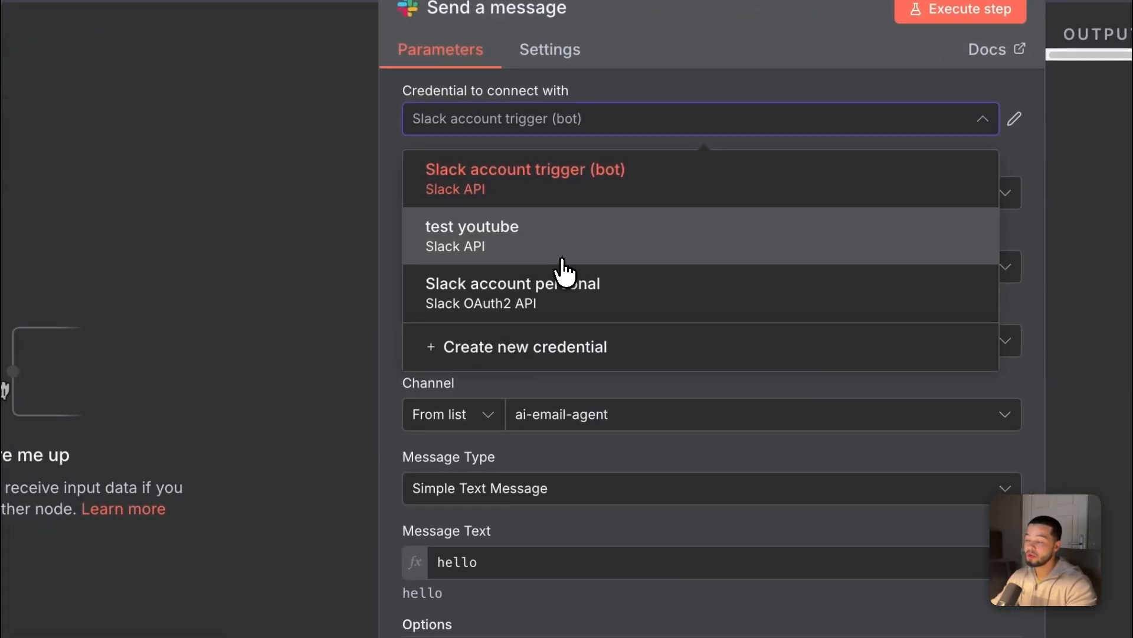
pyautogui.click(602, 255)
pyautogui.click(514, 205)
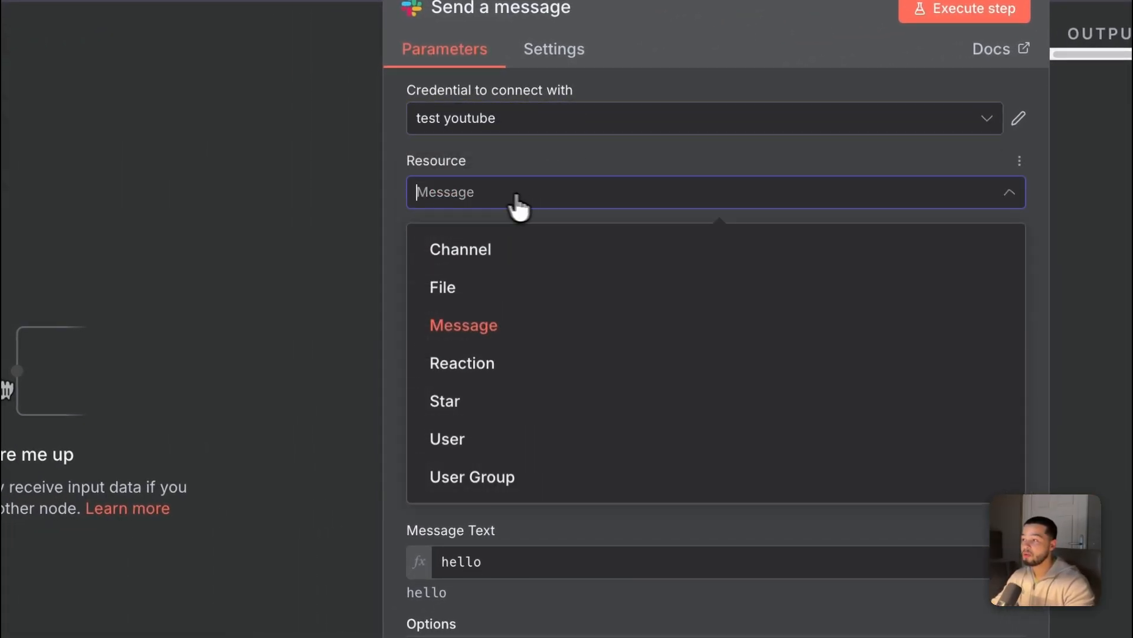
pyautogui.click(581, 187)
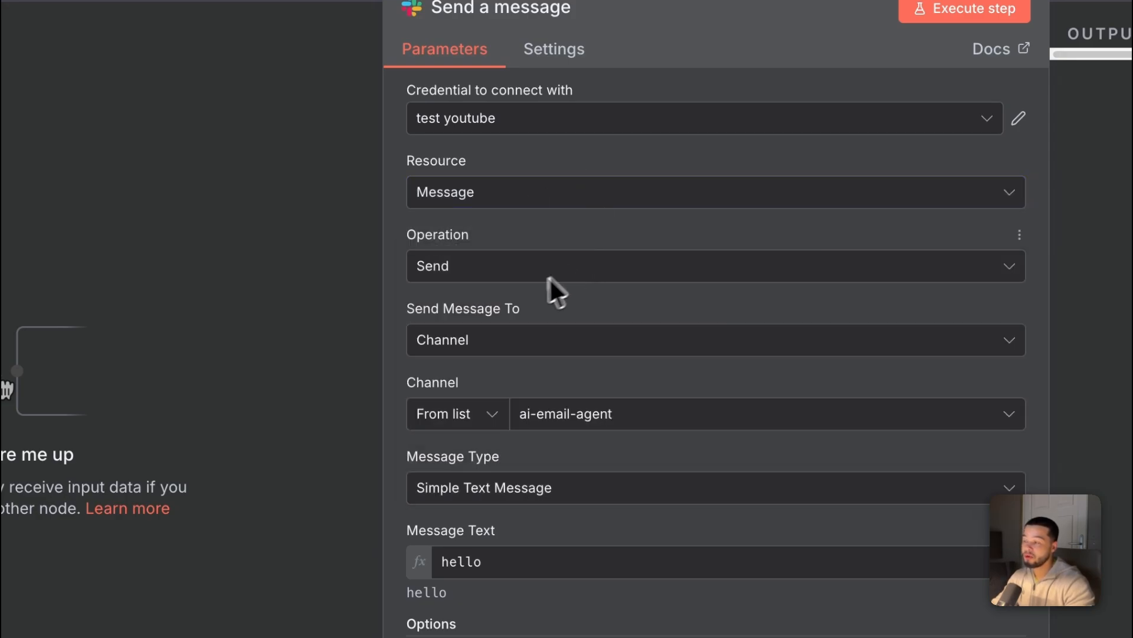
# Keep Send Message To at Channel and set the destination channel to general in the Send a message node.
pyautogui.click(571, 350)
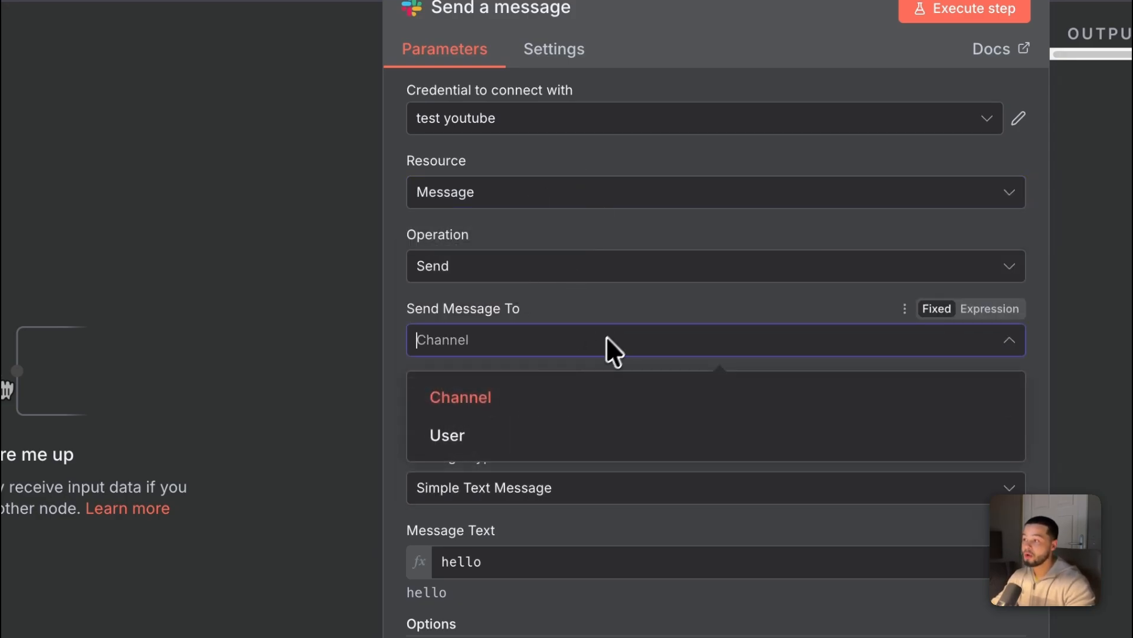
pyautogui.click(311, 420)
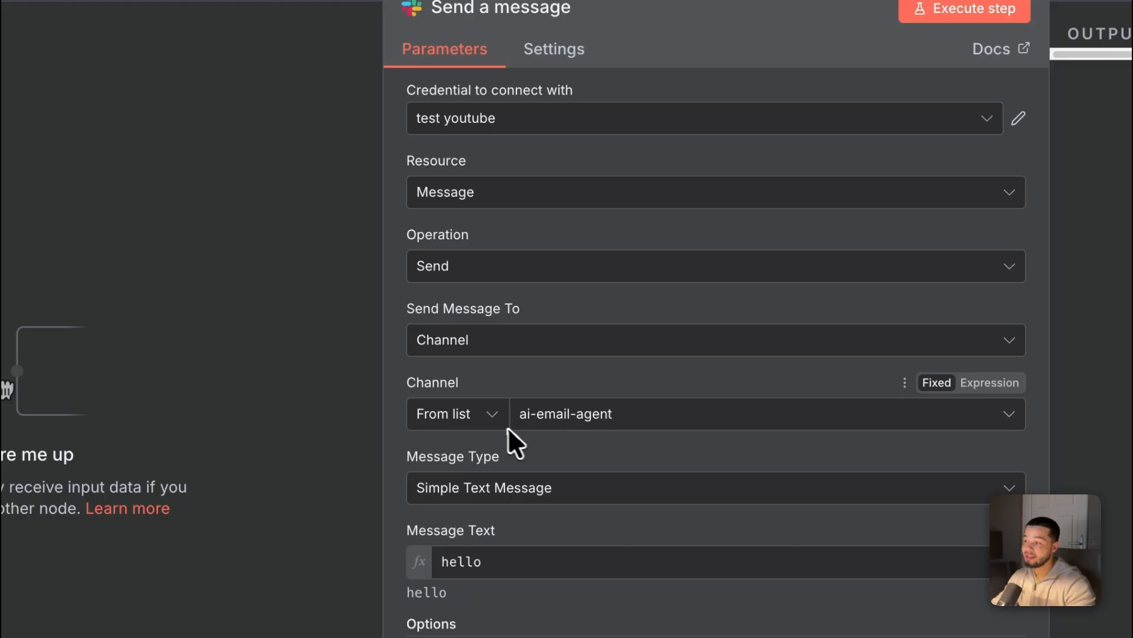
pyautogui.click(664, 349)
pyautogui.click(697, 309)
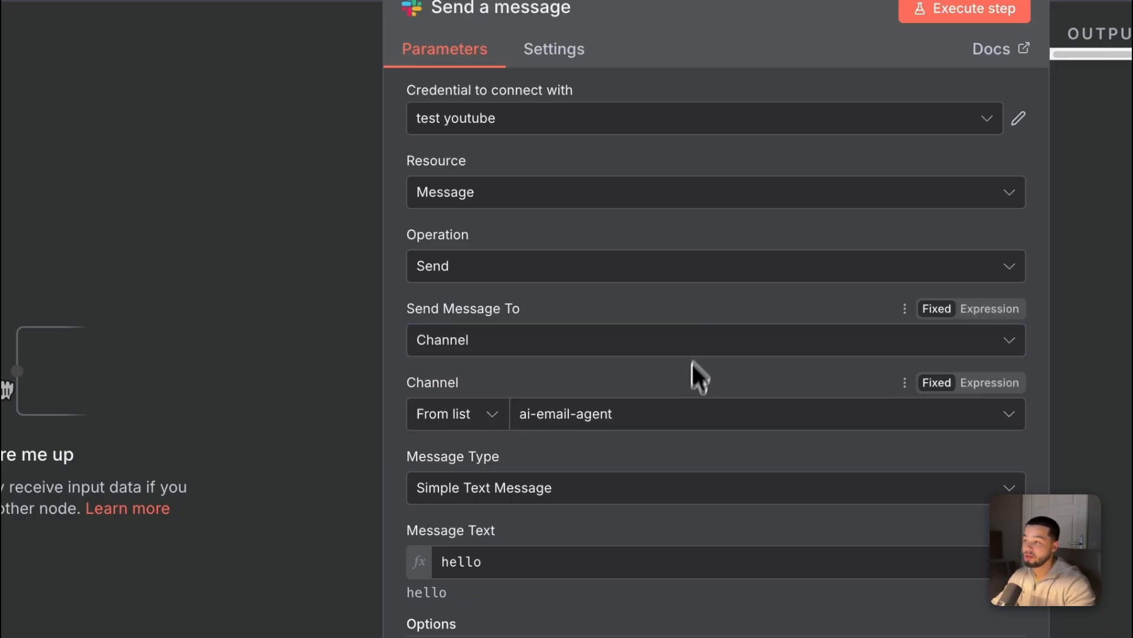
pyautogui.click(565, 341)
pyautogui.click(611, 398)
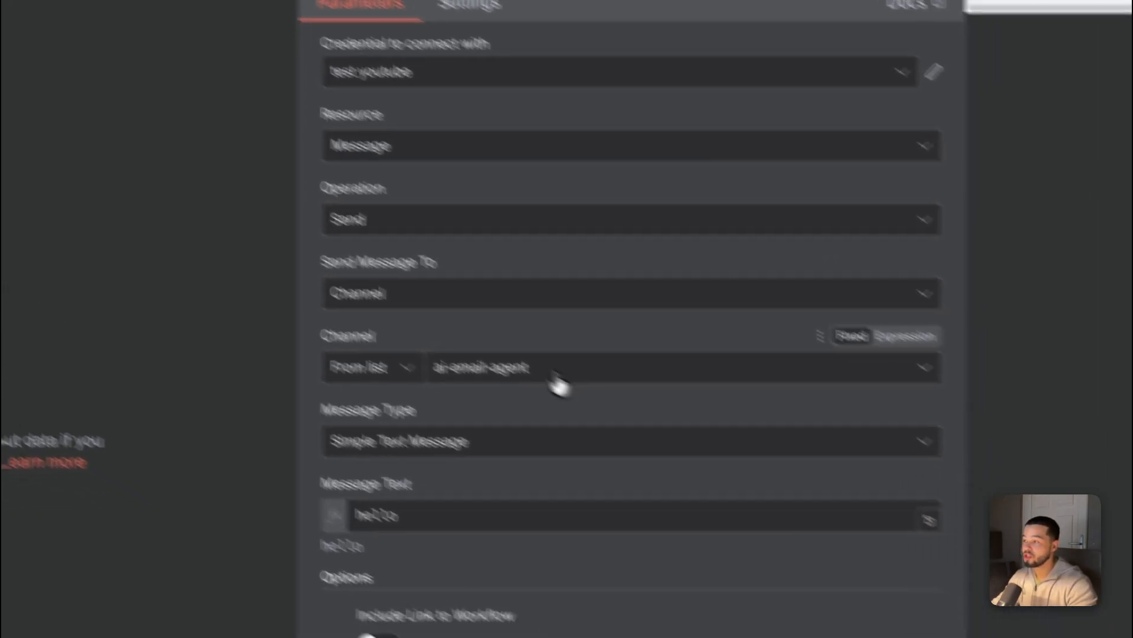
pyautogui.click(640, 417)
pyautogui.click(360, 449)
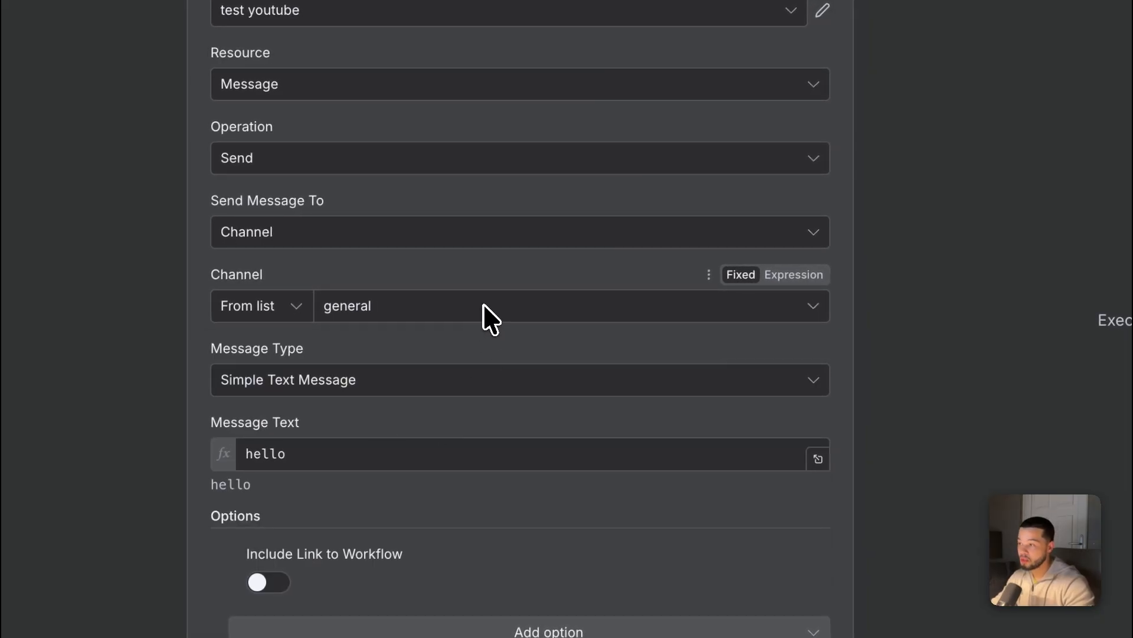
# Execute the Send a message step with the text "hello" and check Slack's general channel for the bot's post.
pyautogui.click(392, 457)
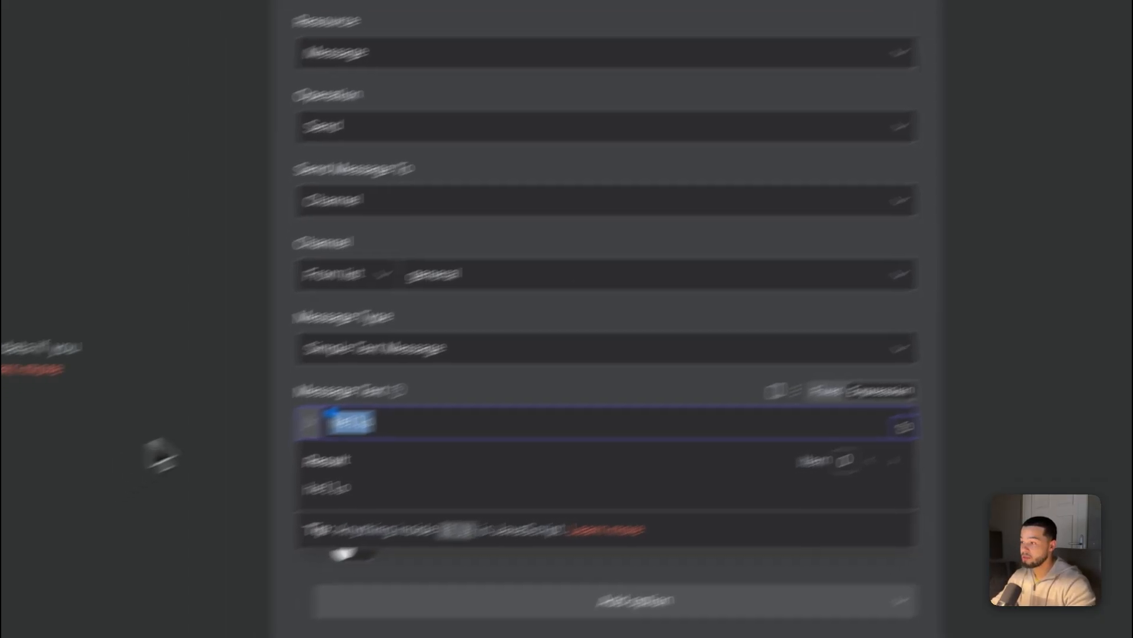
pyautogui.click(77, 491)
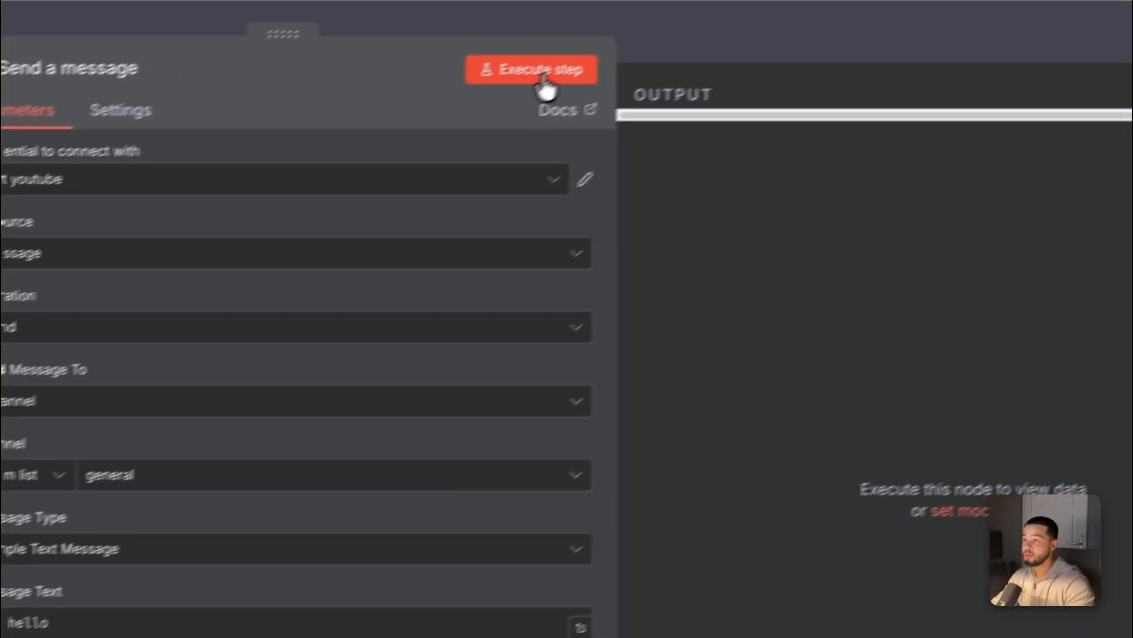
pyautogui.click(540, 77)
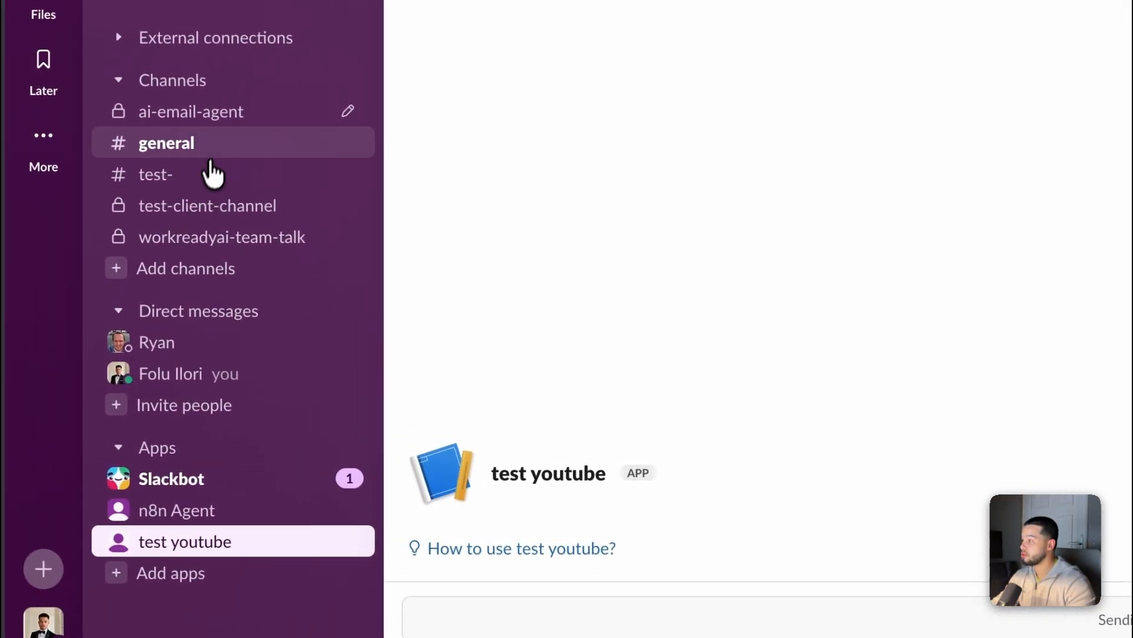
pyautogui.click(228, 152)
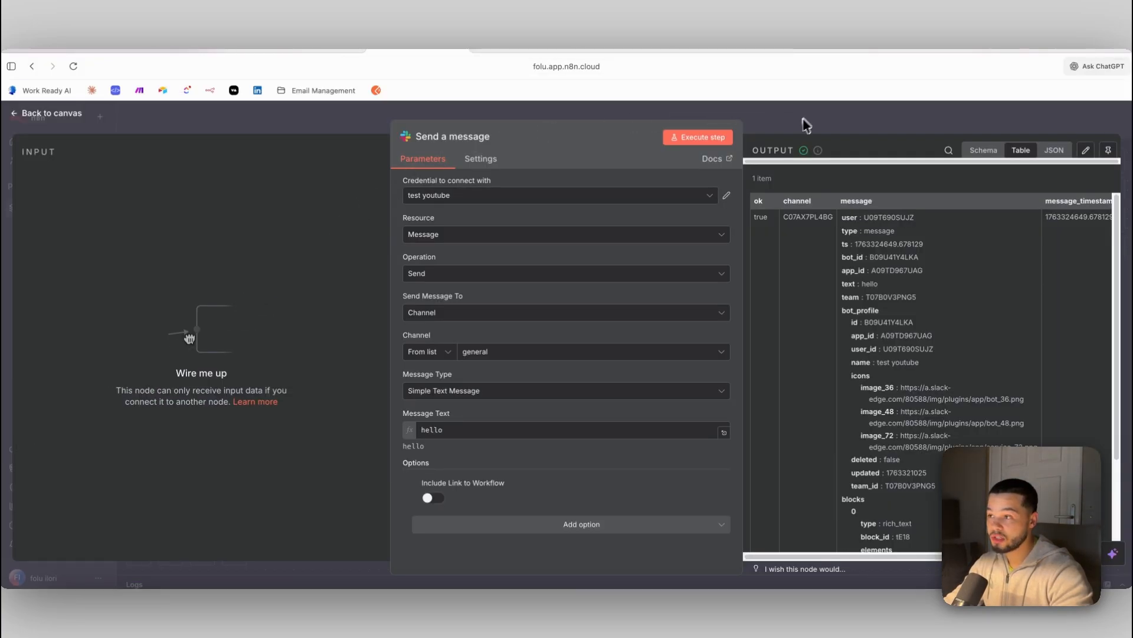
# In n8n, connect the Slack Trigger, AI Agent and Send a message nodes in sequence, and check the agent's {{ $json.text }} prompt.
pyautogui.click(807, 126)
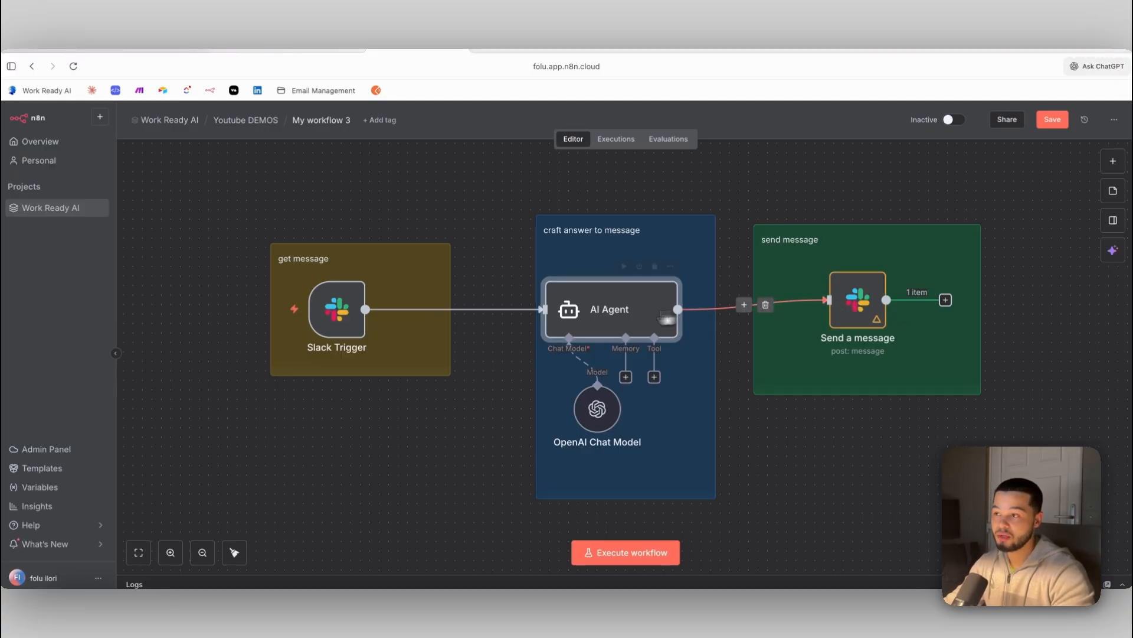
pyautogui.doubleClick(605, 319)
pyautogui.click(515, 283)
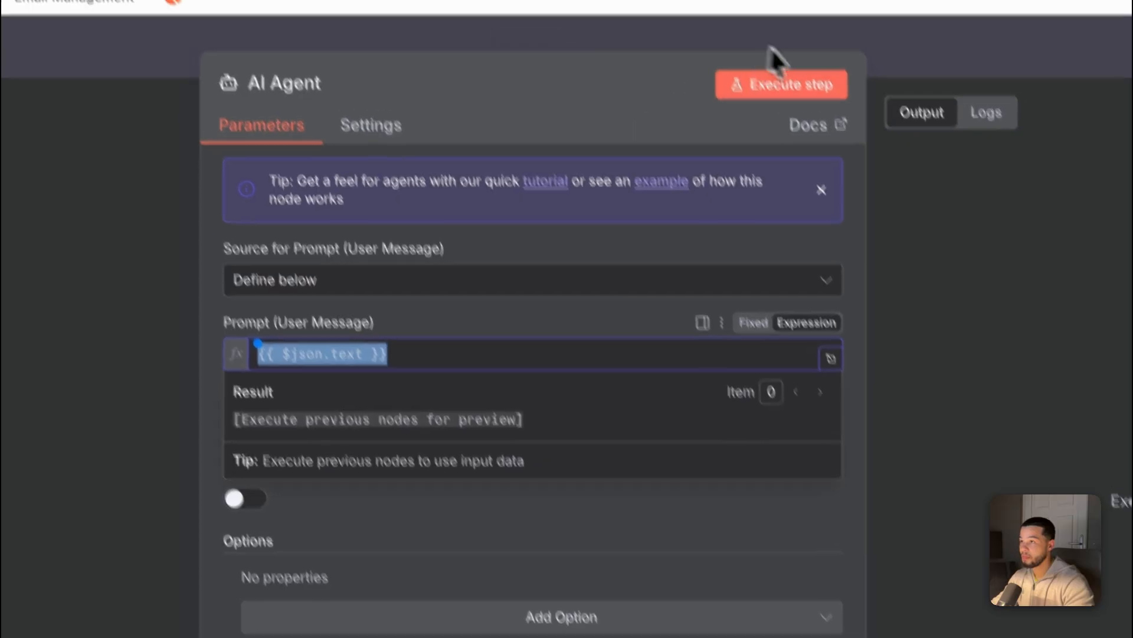
pyautogui.click(752, 15)
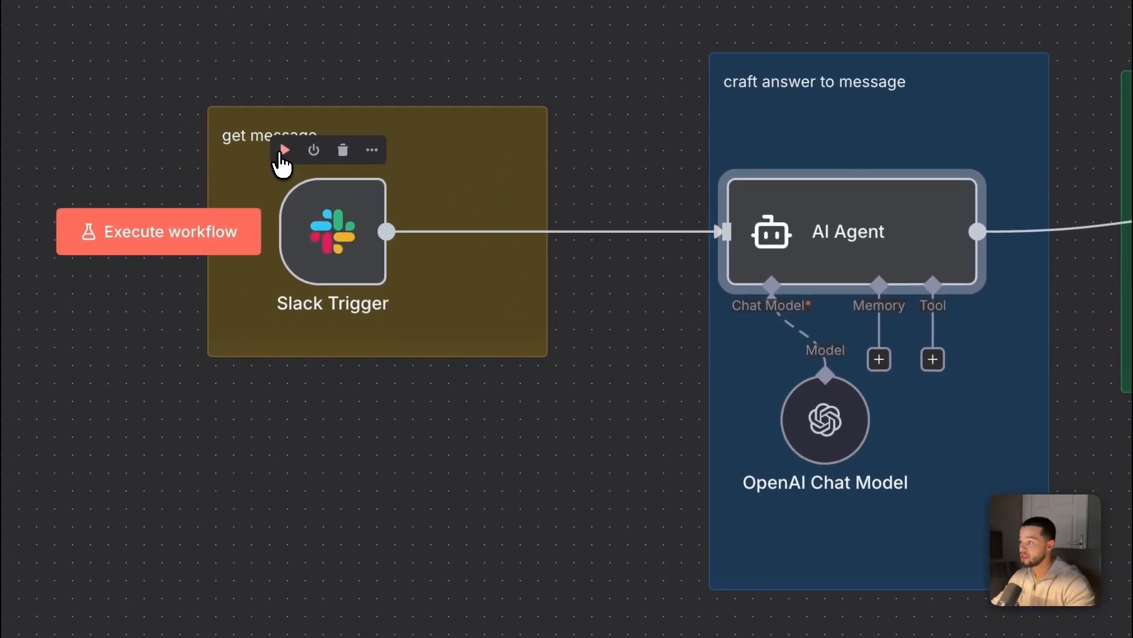
# Execute the Slack Trigger so it listens for an event, post "hello" in Slack's general channel, and return to n8n.
pyautogui.click(281, 154)
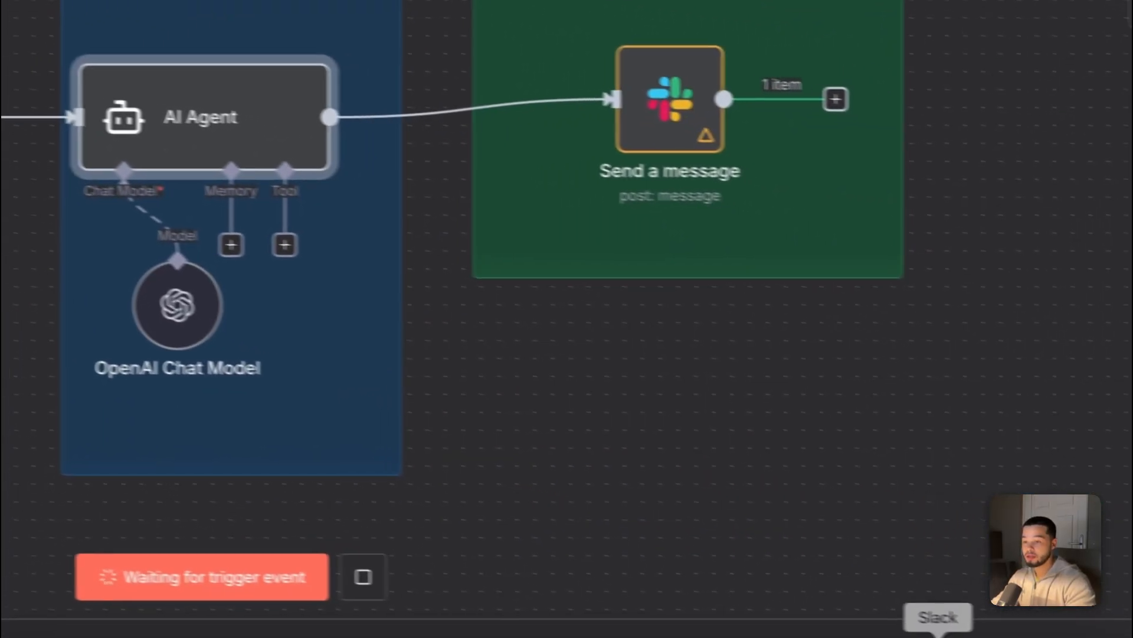
pyautogui.click(939, 632)
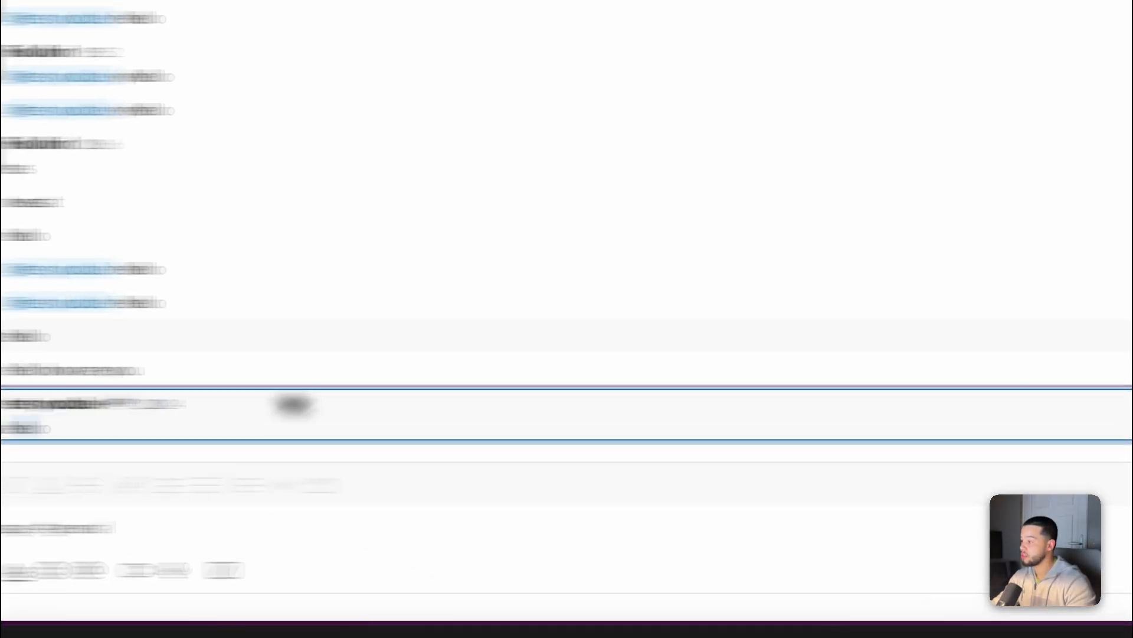
pyautogui.write('hell')
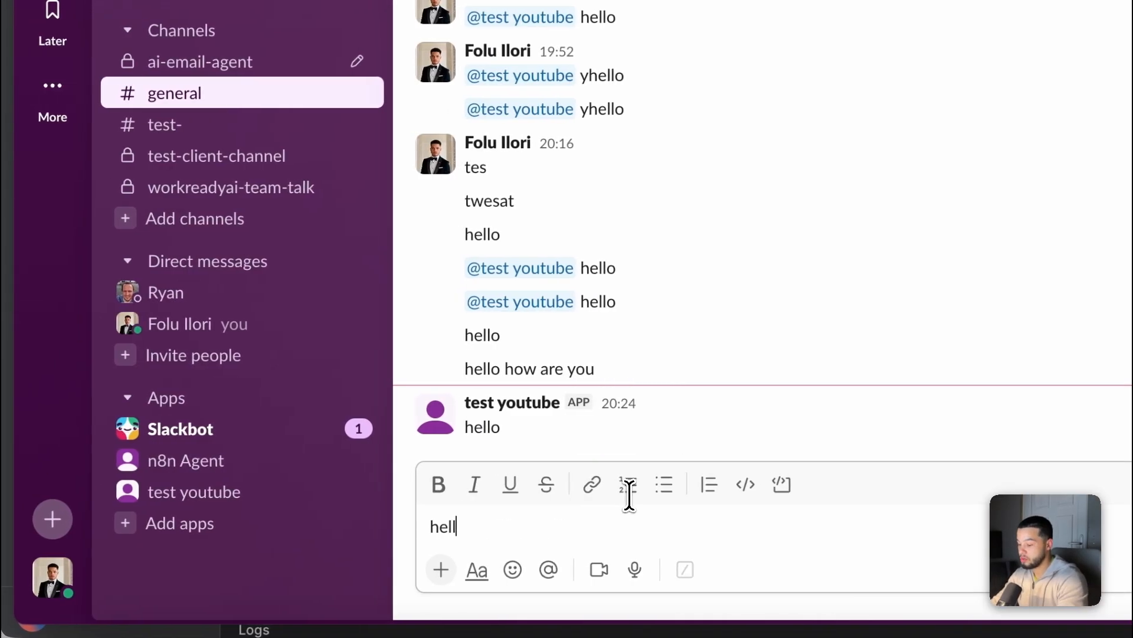
pyautogui.write('o')
pyautogui.press('Return')
pyautogui.press('super+Tab')
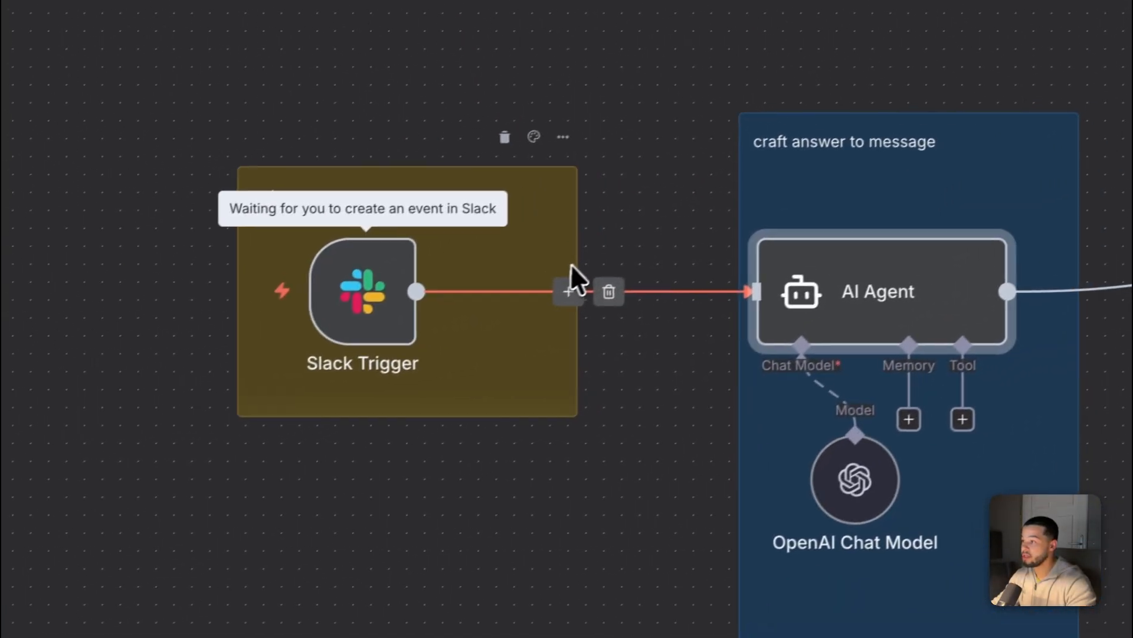
# Replace the AI Agent's user message prompt with the Slack Trigger's text field, mapped as {{ $json.text }}.
pyautogui.doubleClick(844, 304)
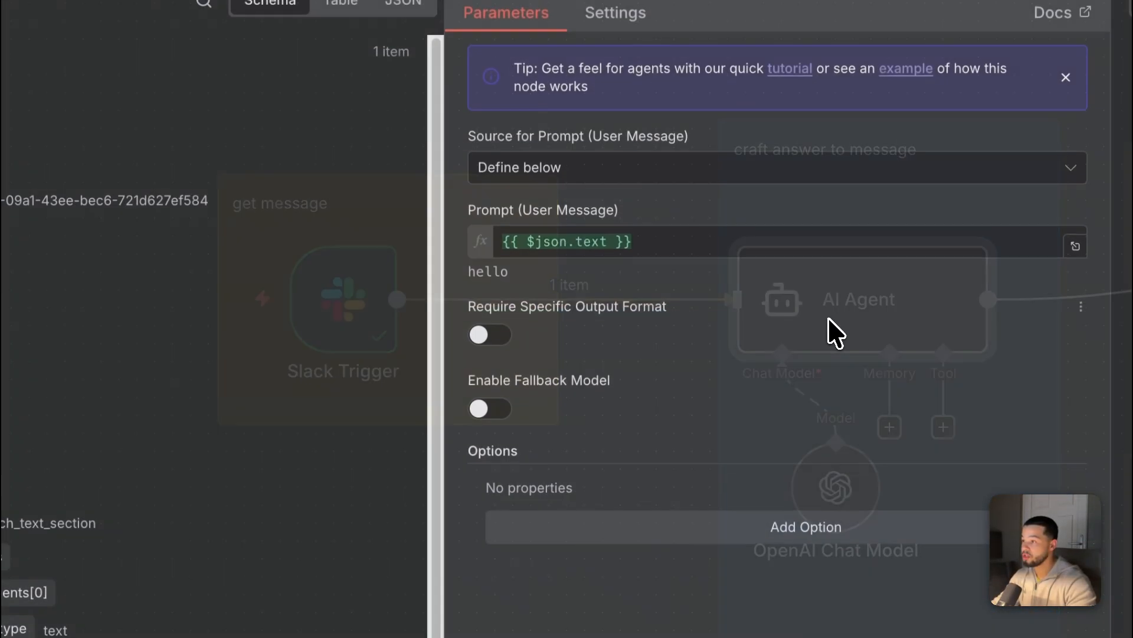
pyautogui.click(677, 248)
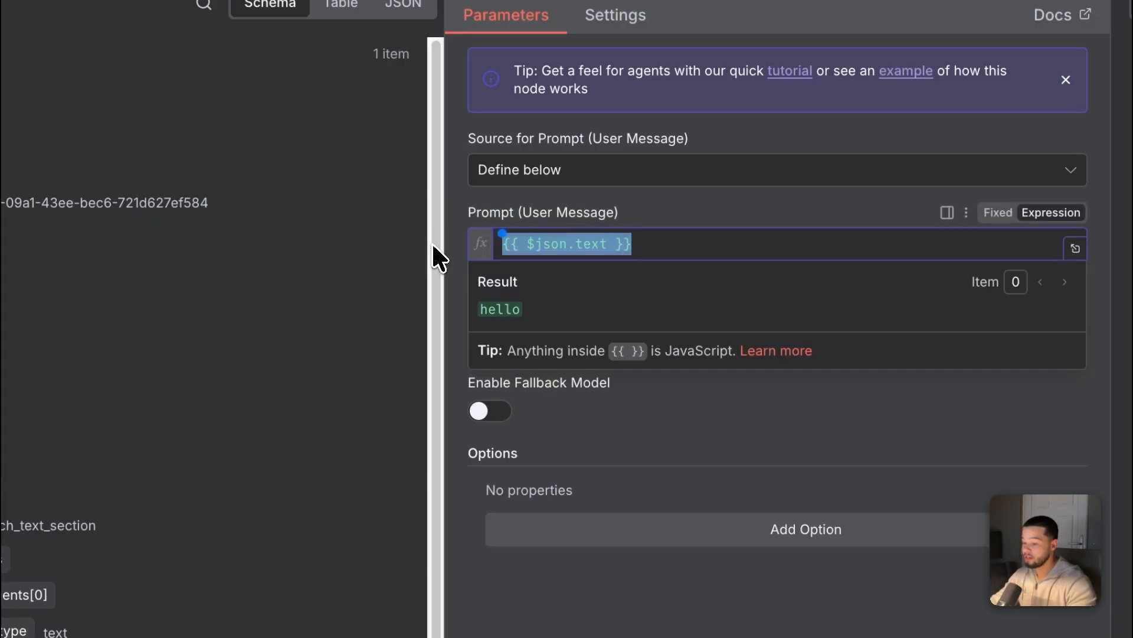
pyautogui.press('BackSpace')
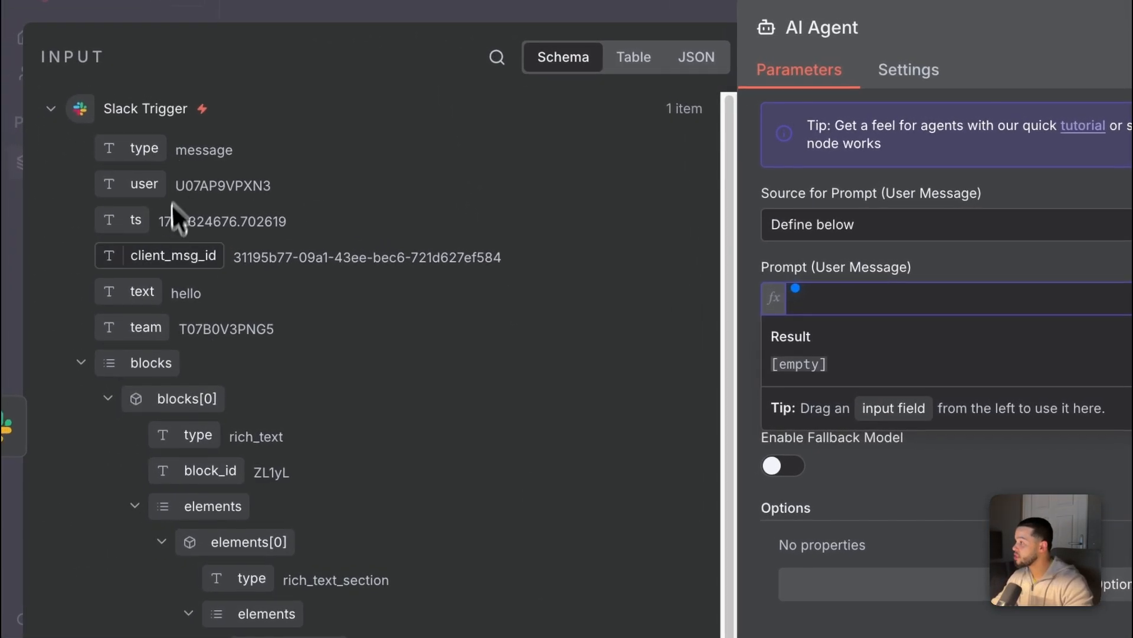
pyautogui.moveTo(144, 292); pyautogui.dragTo(985, 283)
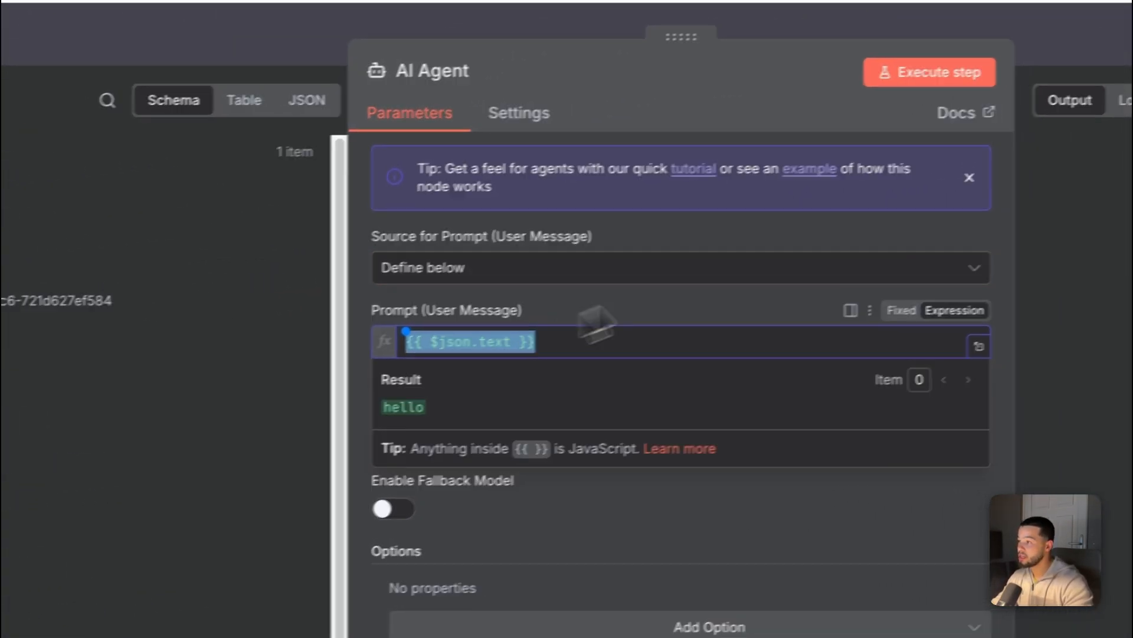
pyautogui.click(870, 110)
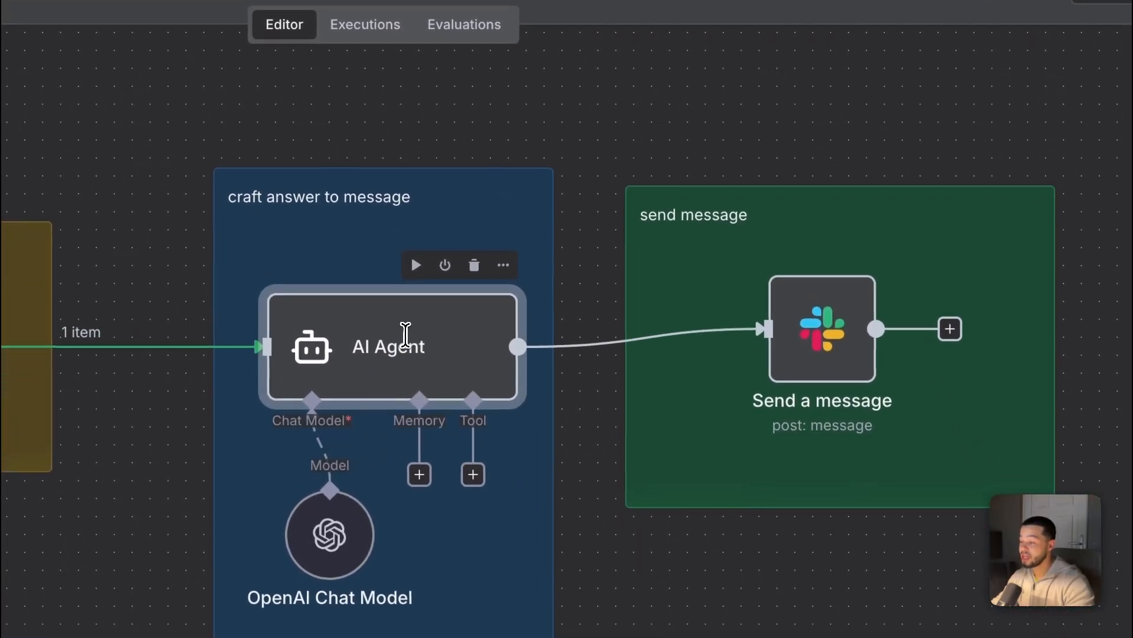
# Move the AI Agent node slightly down, execute it on its own, and check its output text.
pyautogui.moveTo(405, 335); pyautogui.dragTo(405, 351)
pyautogui.click(414, 282)
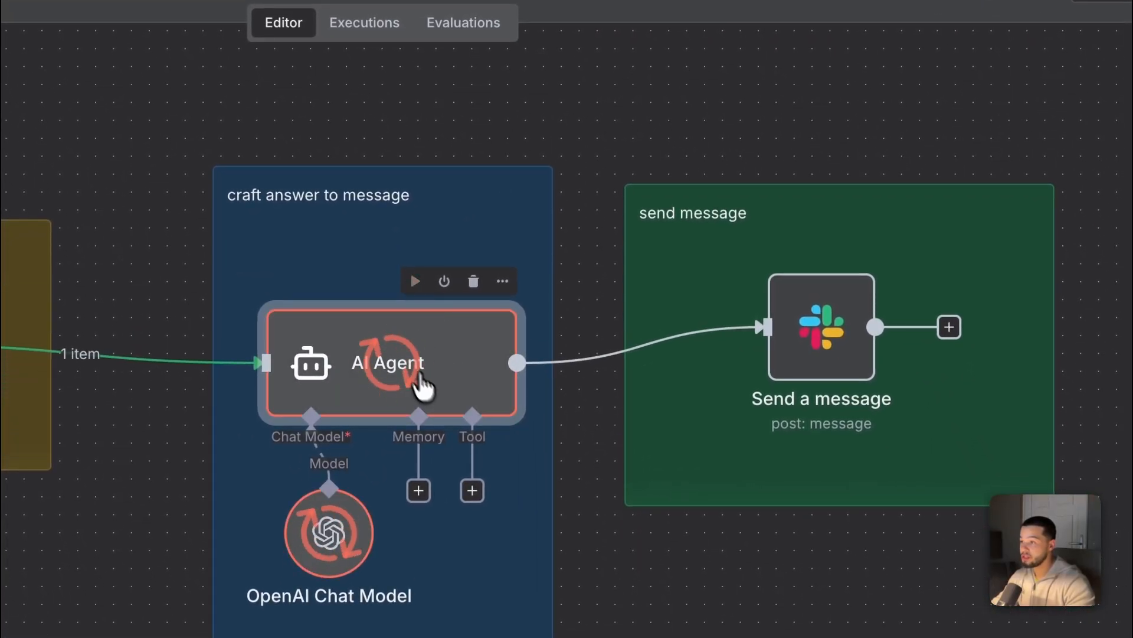
pyautogui.doubleClick(440, 376)
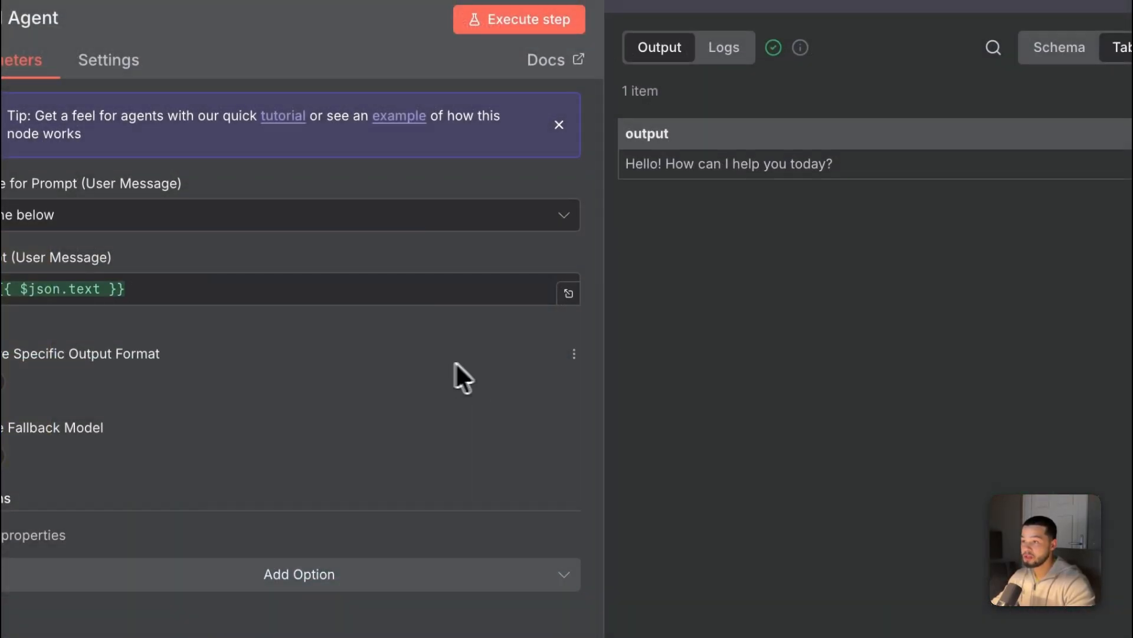
pyautogui.moveTo(816, 167); pyautogui.dragTo(844, 170)
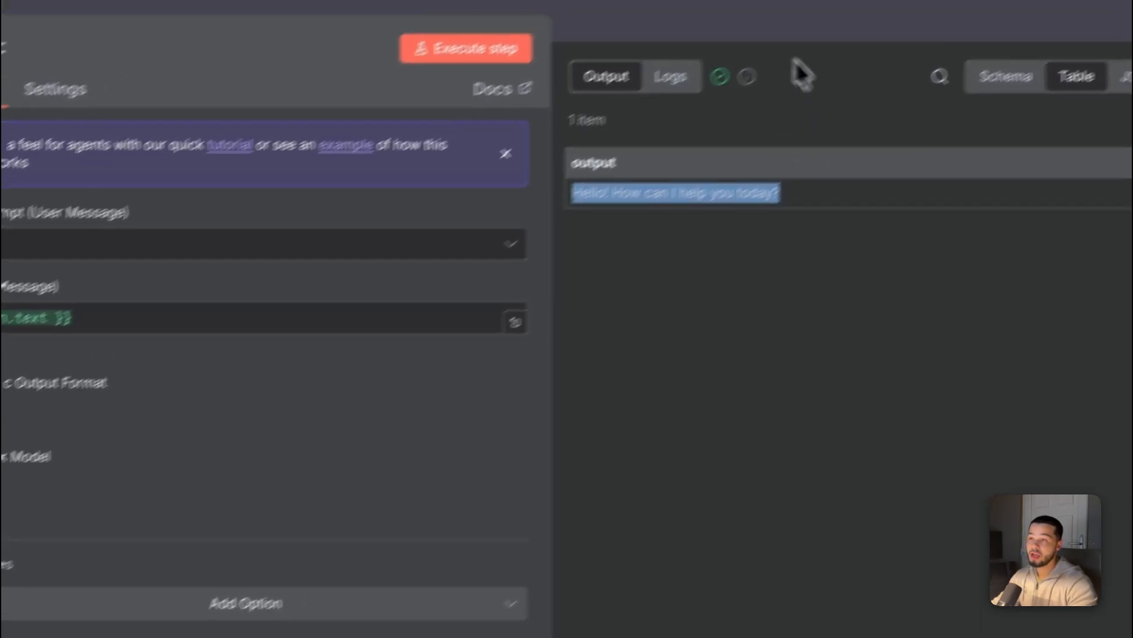
pyautogui.click(830, 7)
# Replace the Send a message node's Message Text with the AI Agent's output field.
pyautogui.click(676, 398)
pyautogui.doubleClick(676, 398)
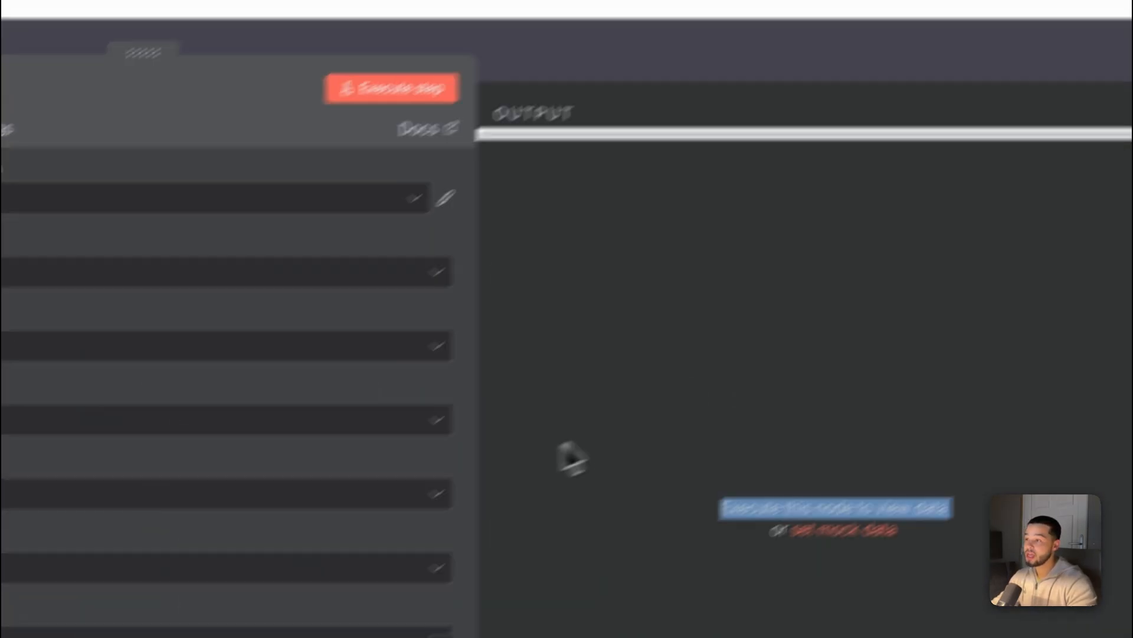
pyautogui.doubleClick(388, 381)
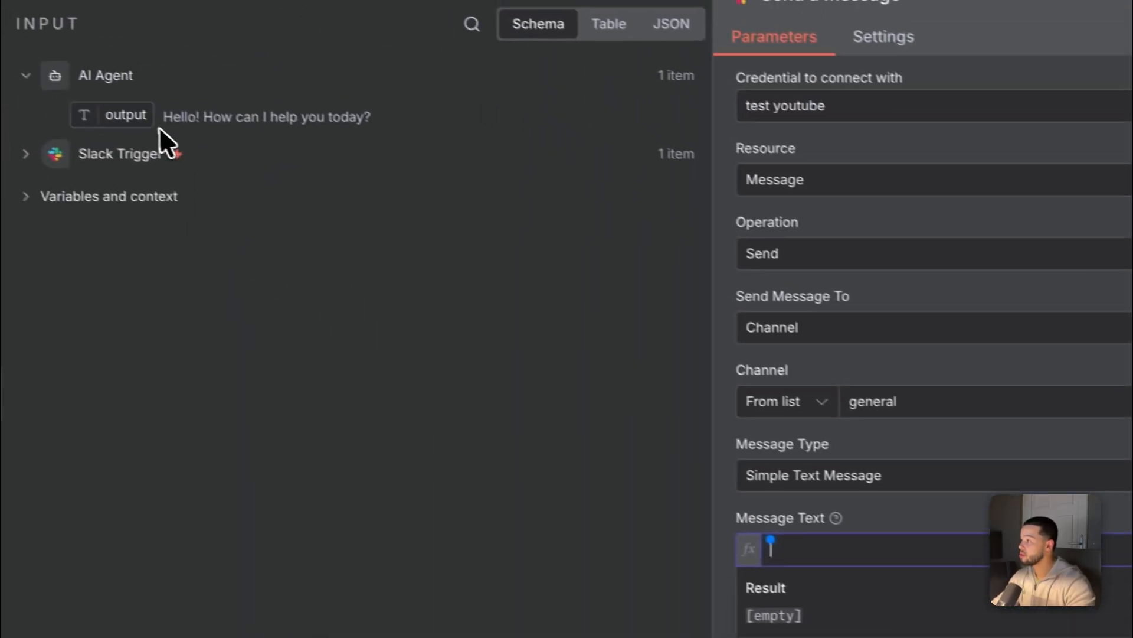
pyautogui.moveTo(133, 116); pyautogui.dragTo(571, 482)
pyautogui.click(893, 54)
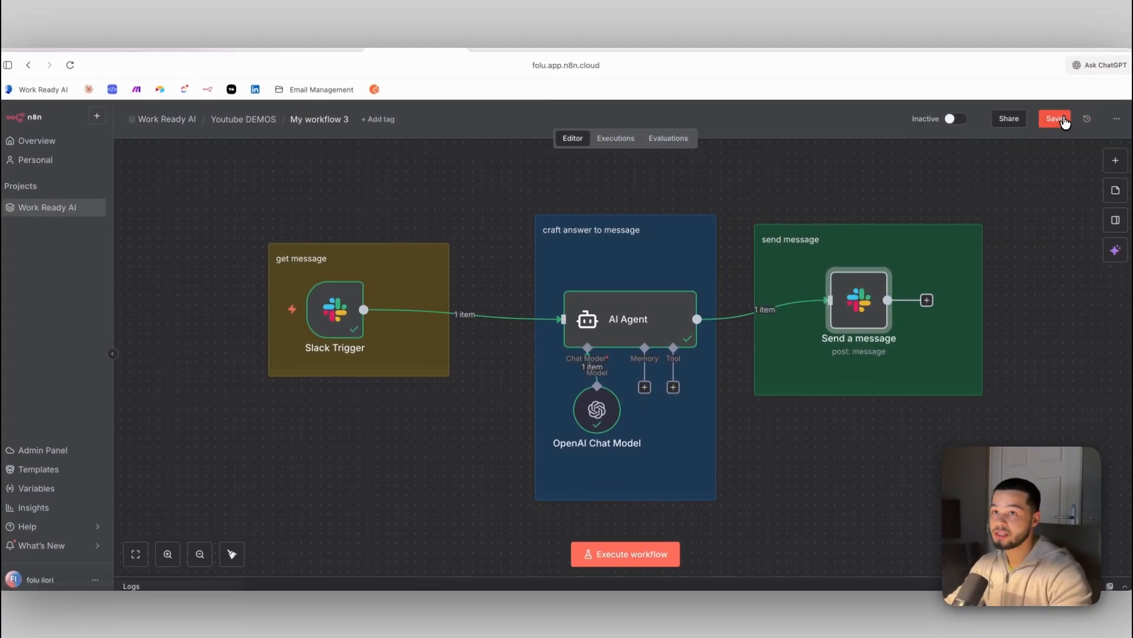
# Save the workflow and post "hey what are the upcoming music events in london" in Slack's general channel.
pyautogui.click(1063, 120)
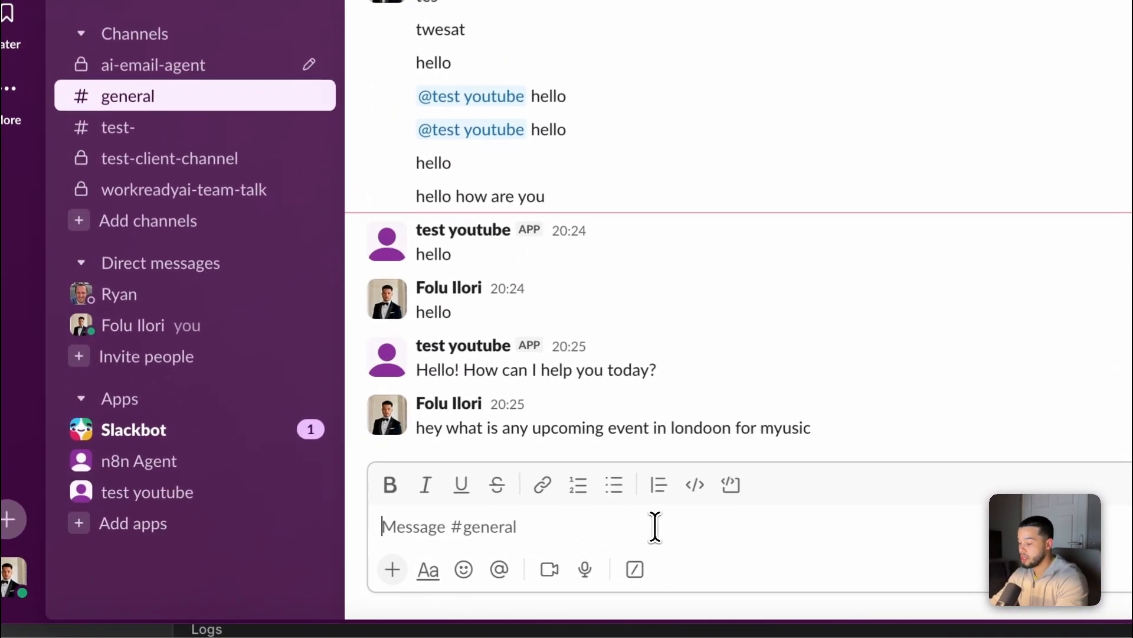
pyautogui.write('hey what are the upcoming music events in london')
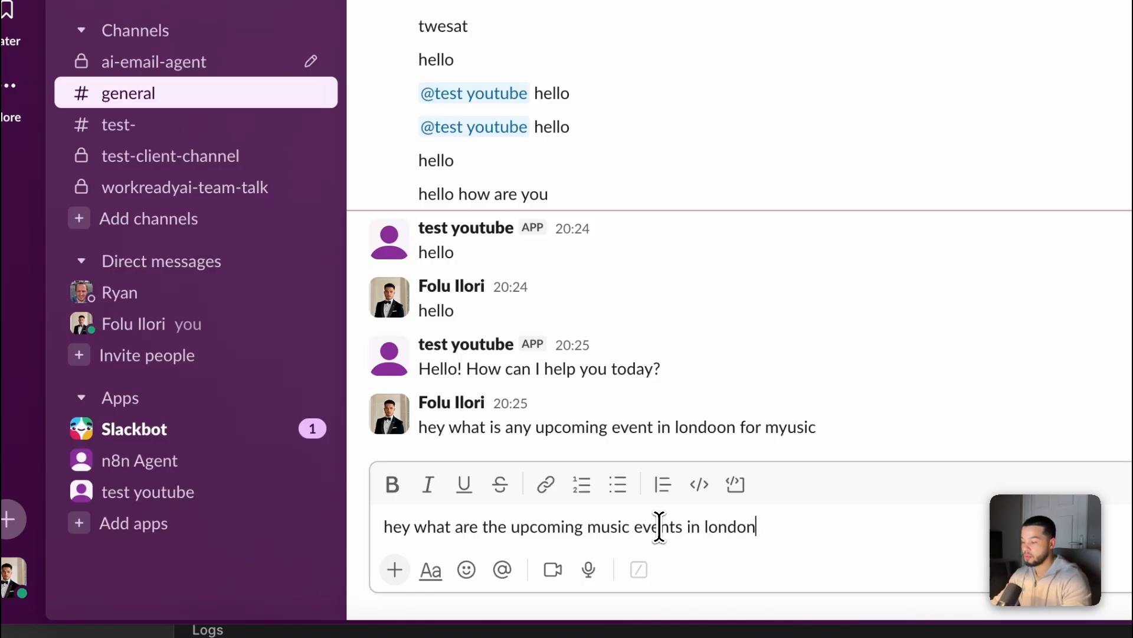
pyautogui.press('Return')
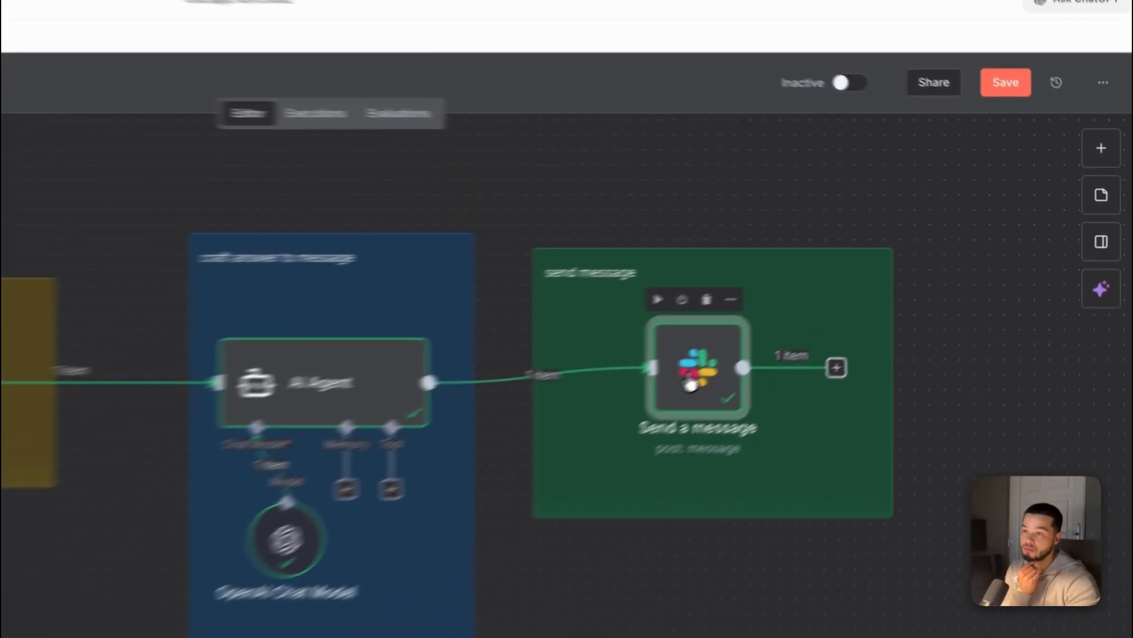
# Inspect the Send a message node's output in n8n, and switch to Slack to read the bot's full reply in the general channel.
pyautogui.doubleClick(852, 304)
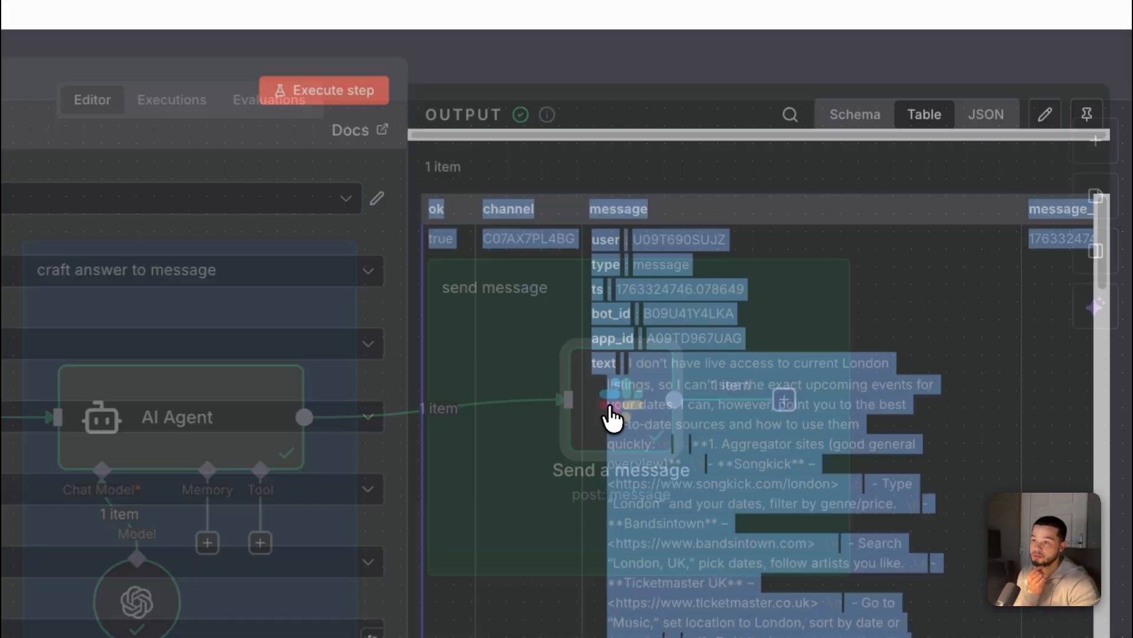
pyautogui.click(746, 343)
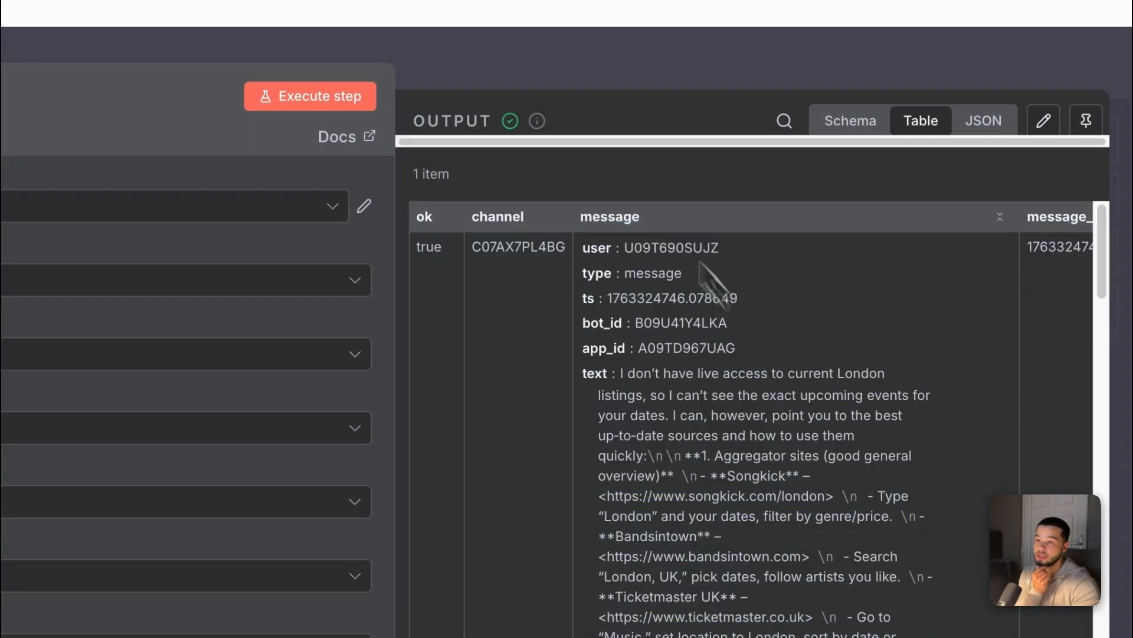
pyautogui.click(540, 73)
pyautogui.click(884, 635)
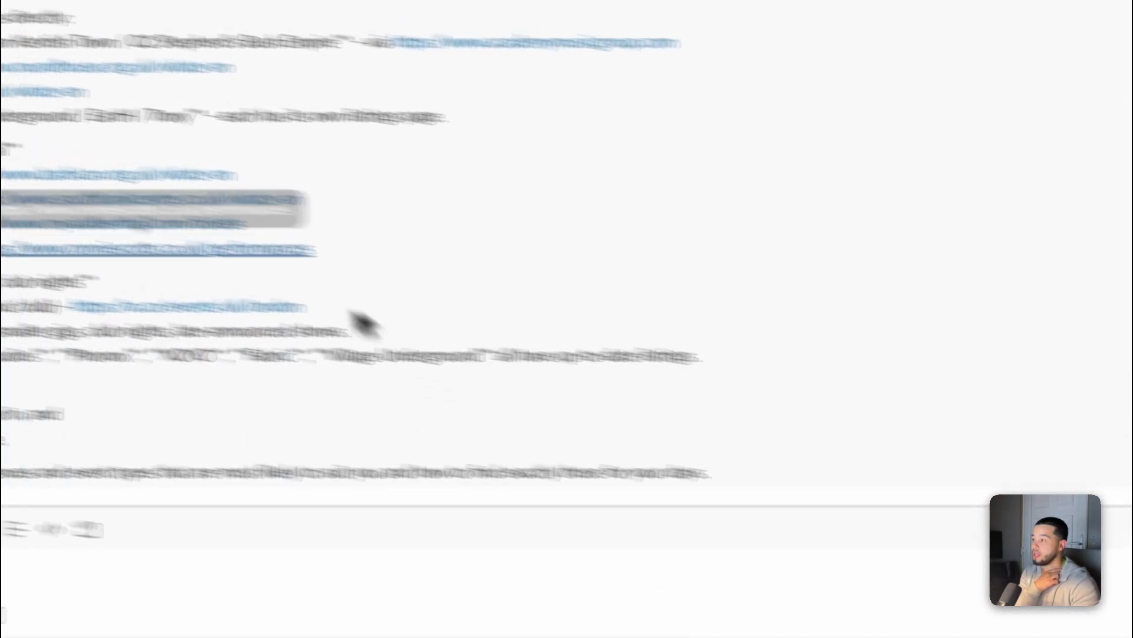
pyautogui.scroll(10, 348, 313)
pyautogui.scroll(-6, 314, 325)
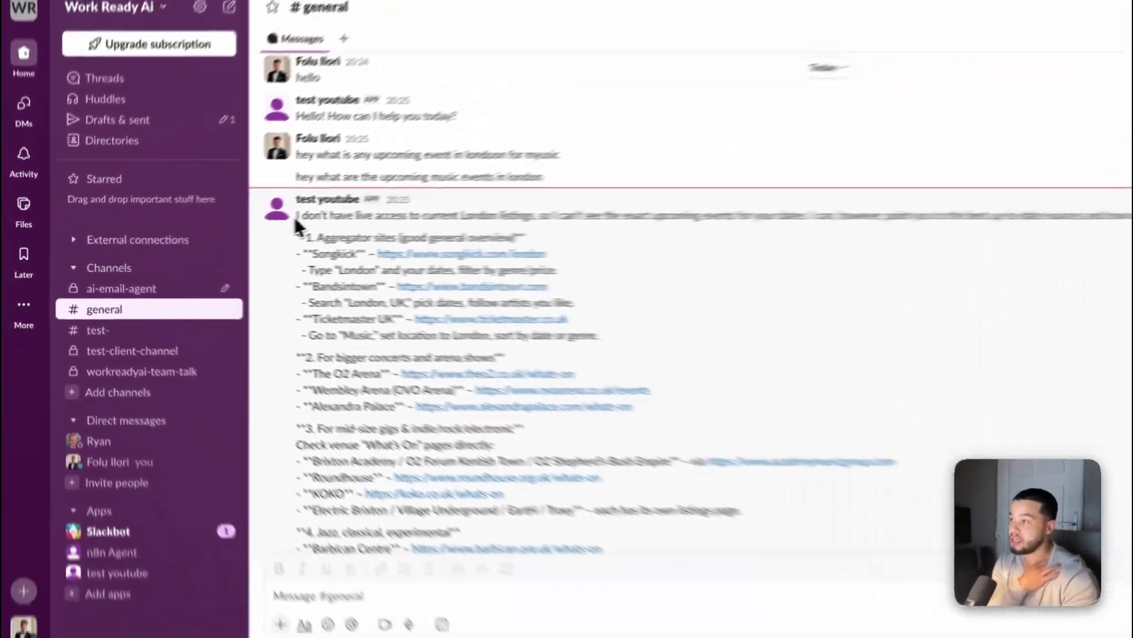
pyautogui.moveTo(297, 220); pyautogui.dragTo(456, 262)
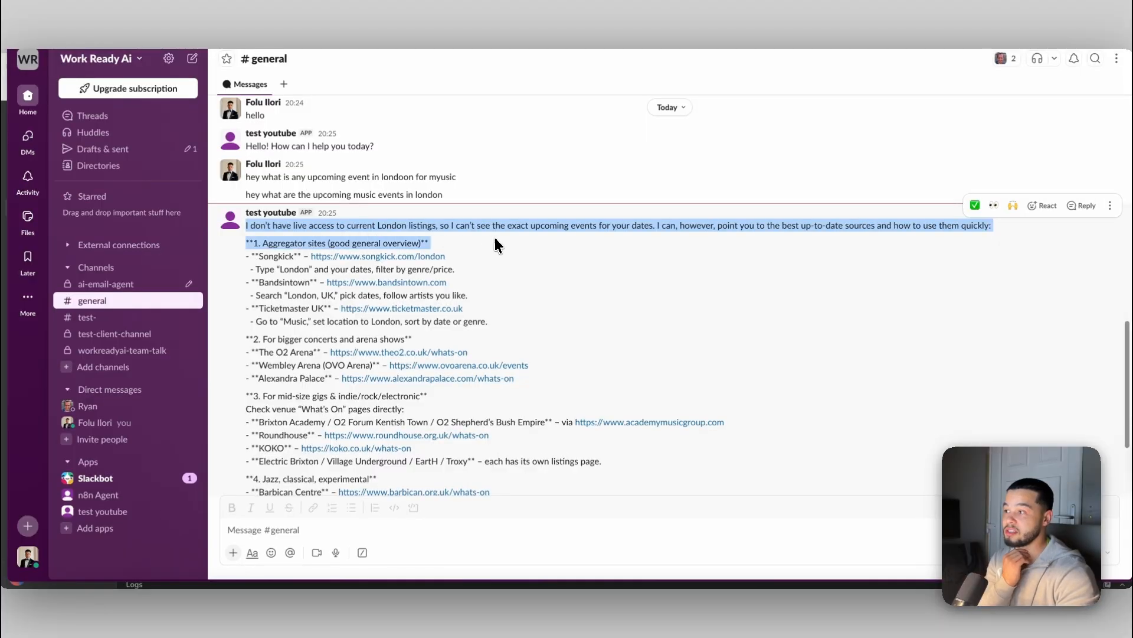
pyautogui.scroll(-3, 445, 342)
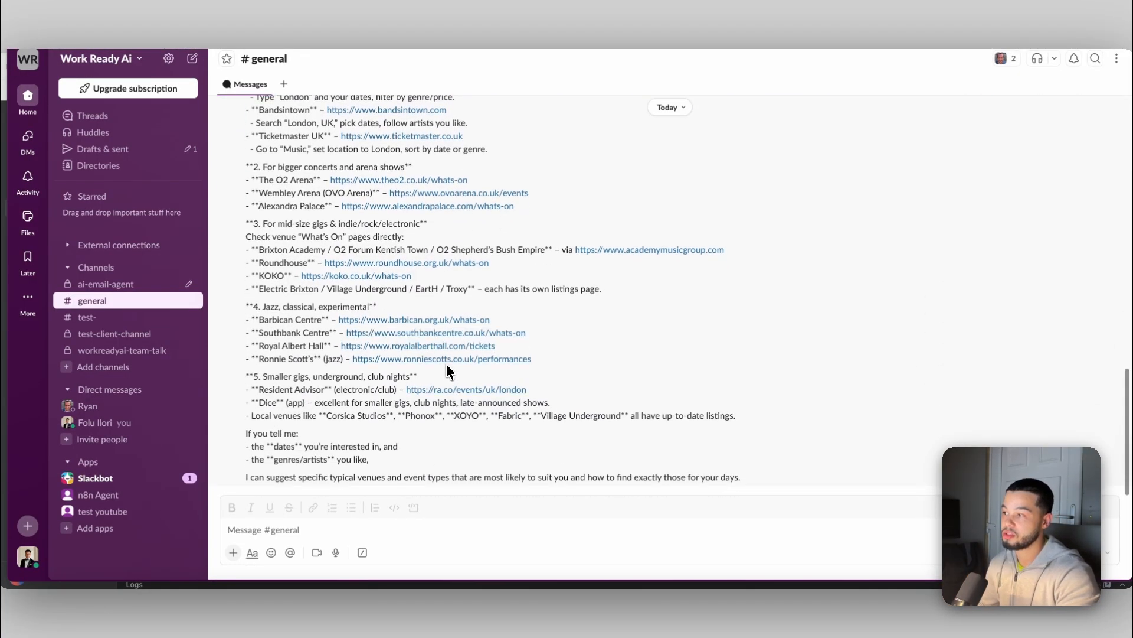